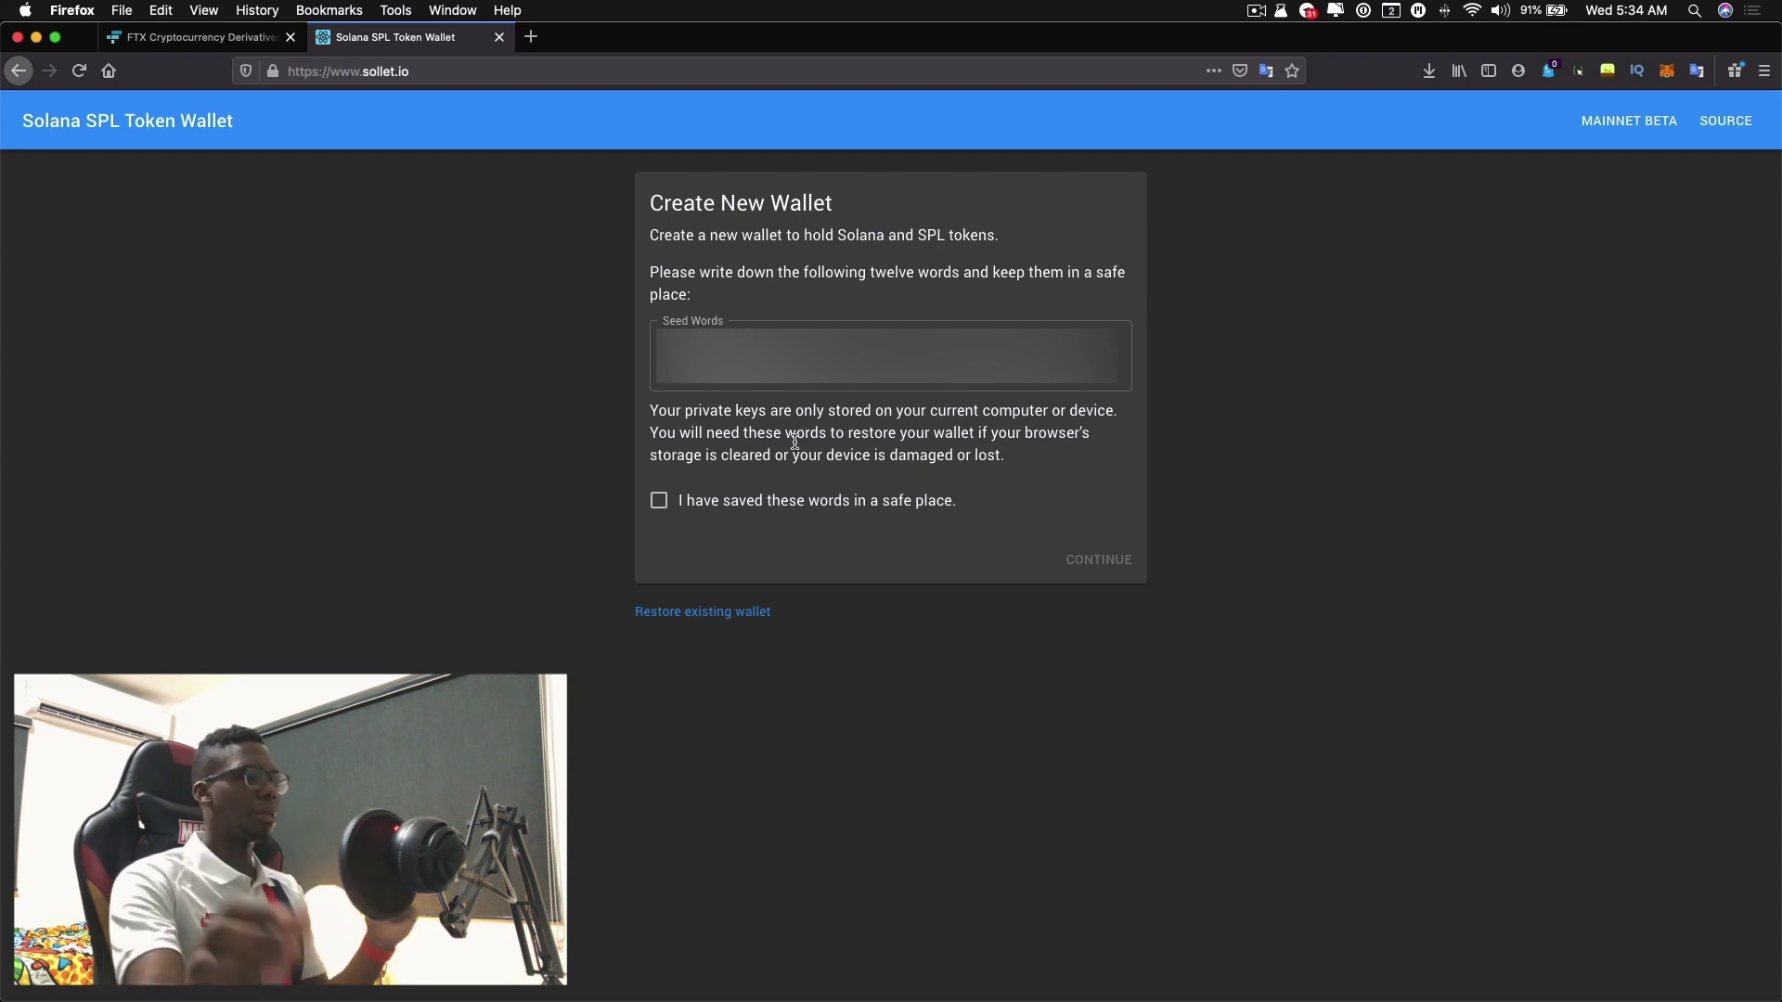
# Step: Copy the Sollet seed words and confirm they have been saved
pyautogui.click(798, 369)
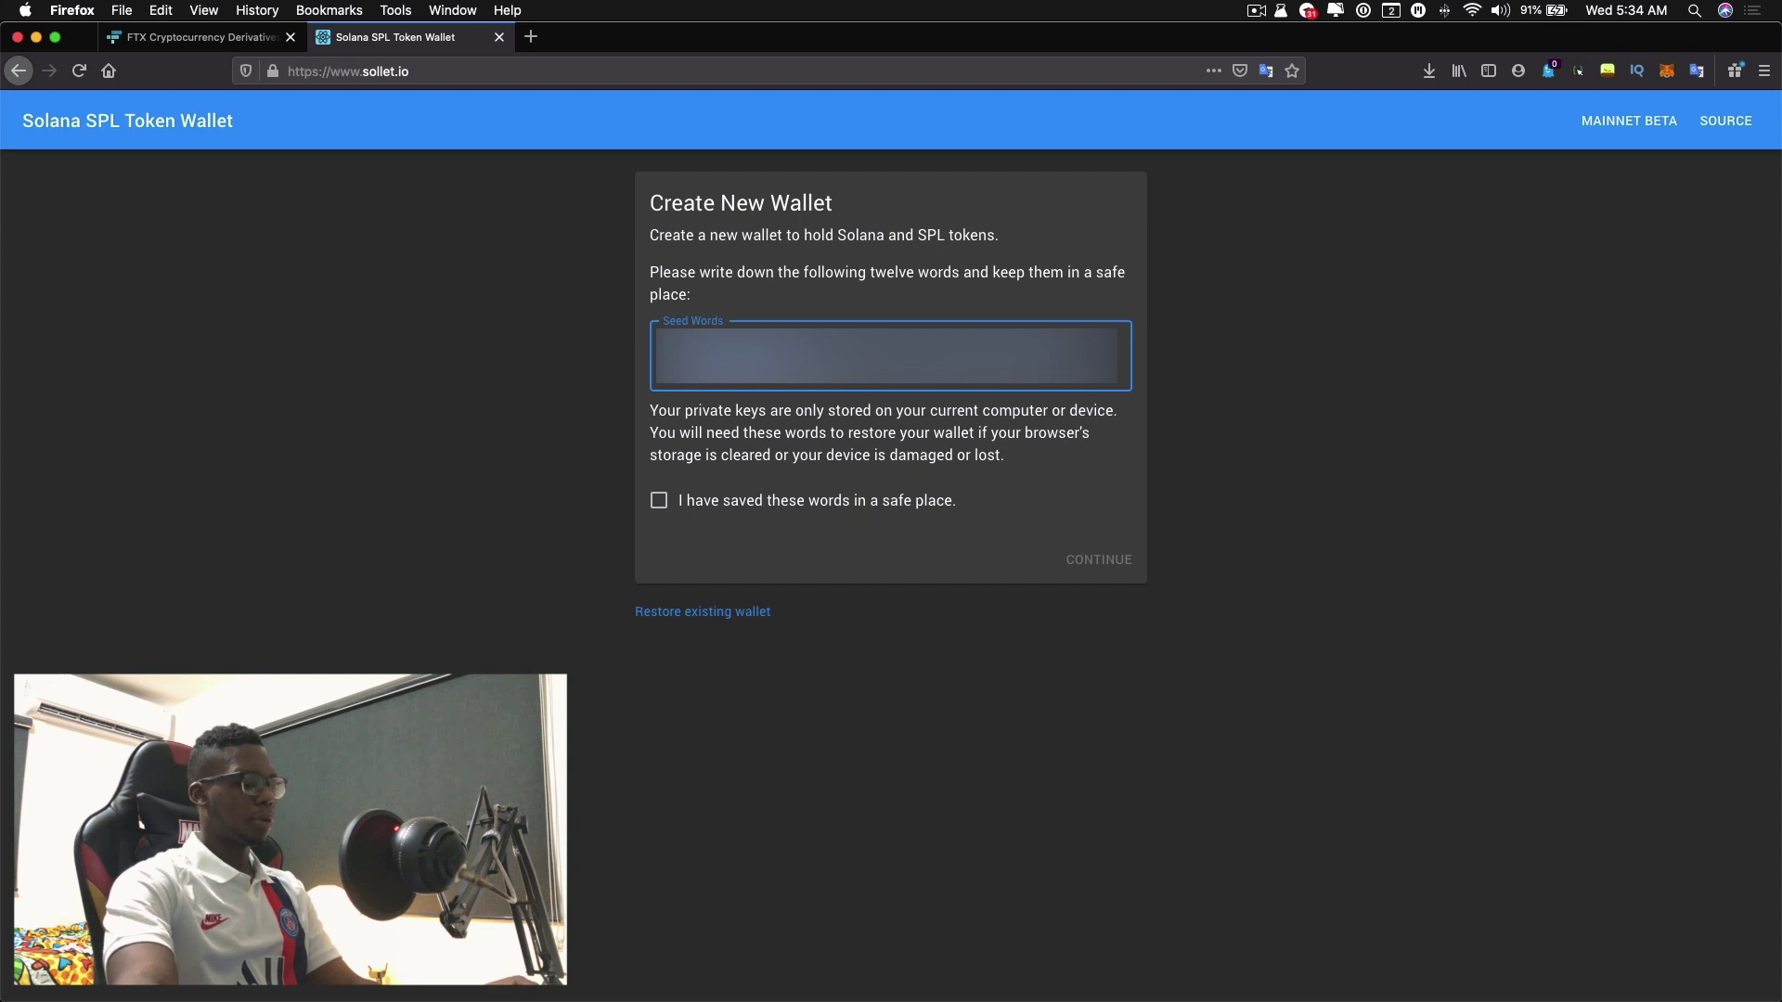
pyautogui.press('super+c')
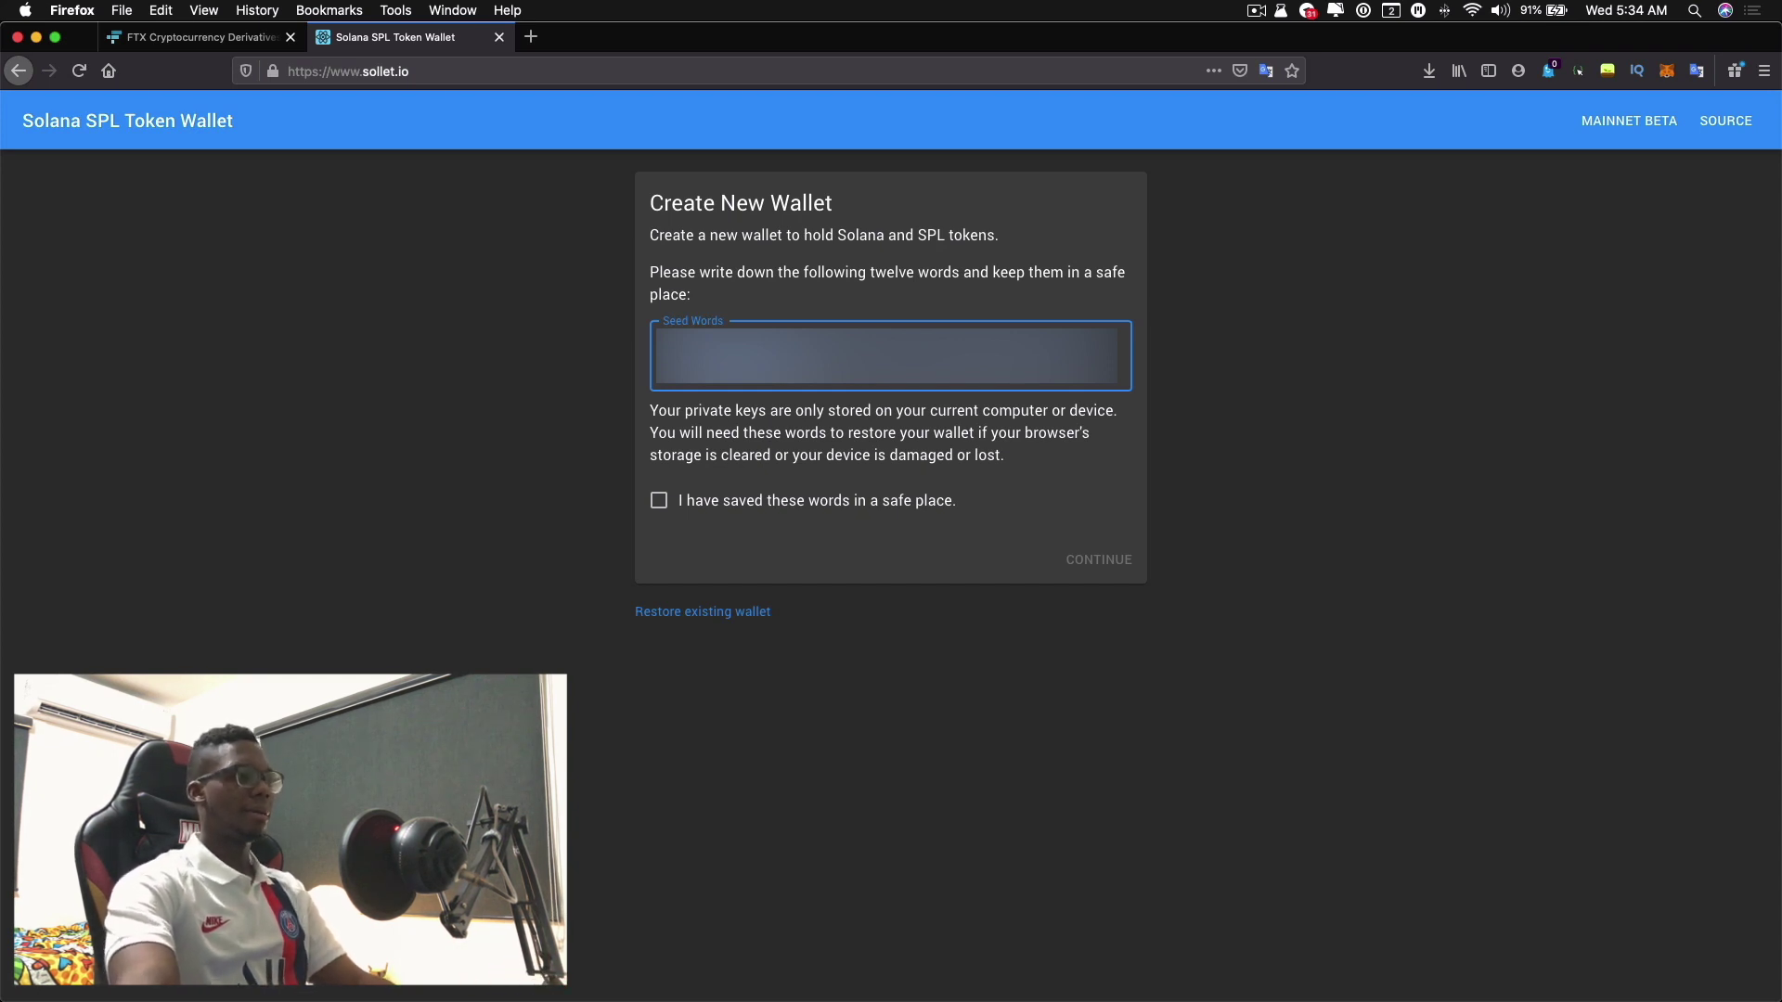
pyautogui.click(663, 504)
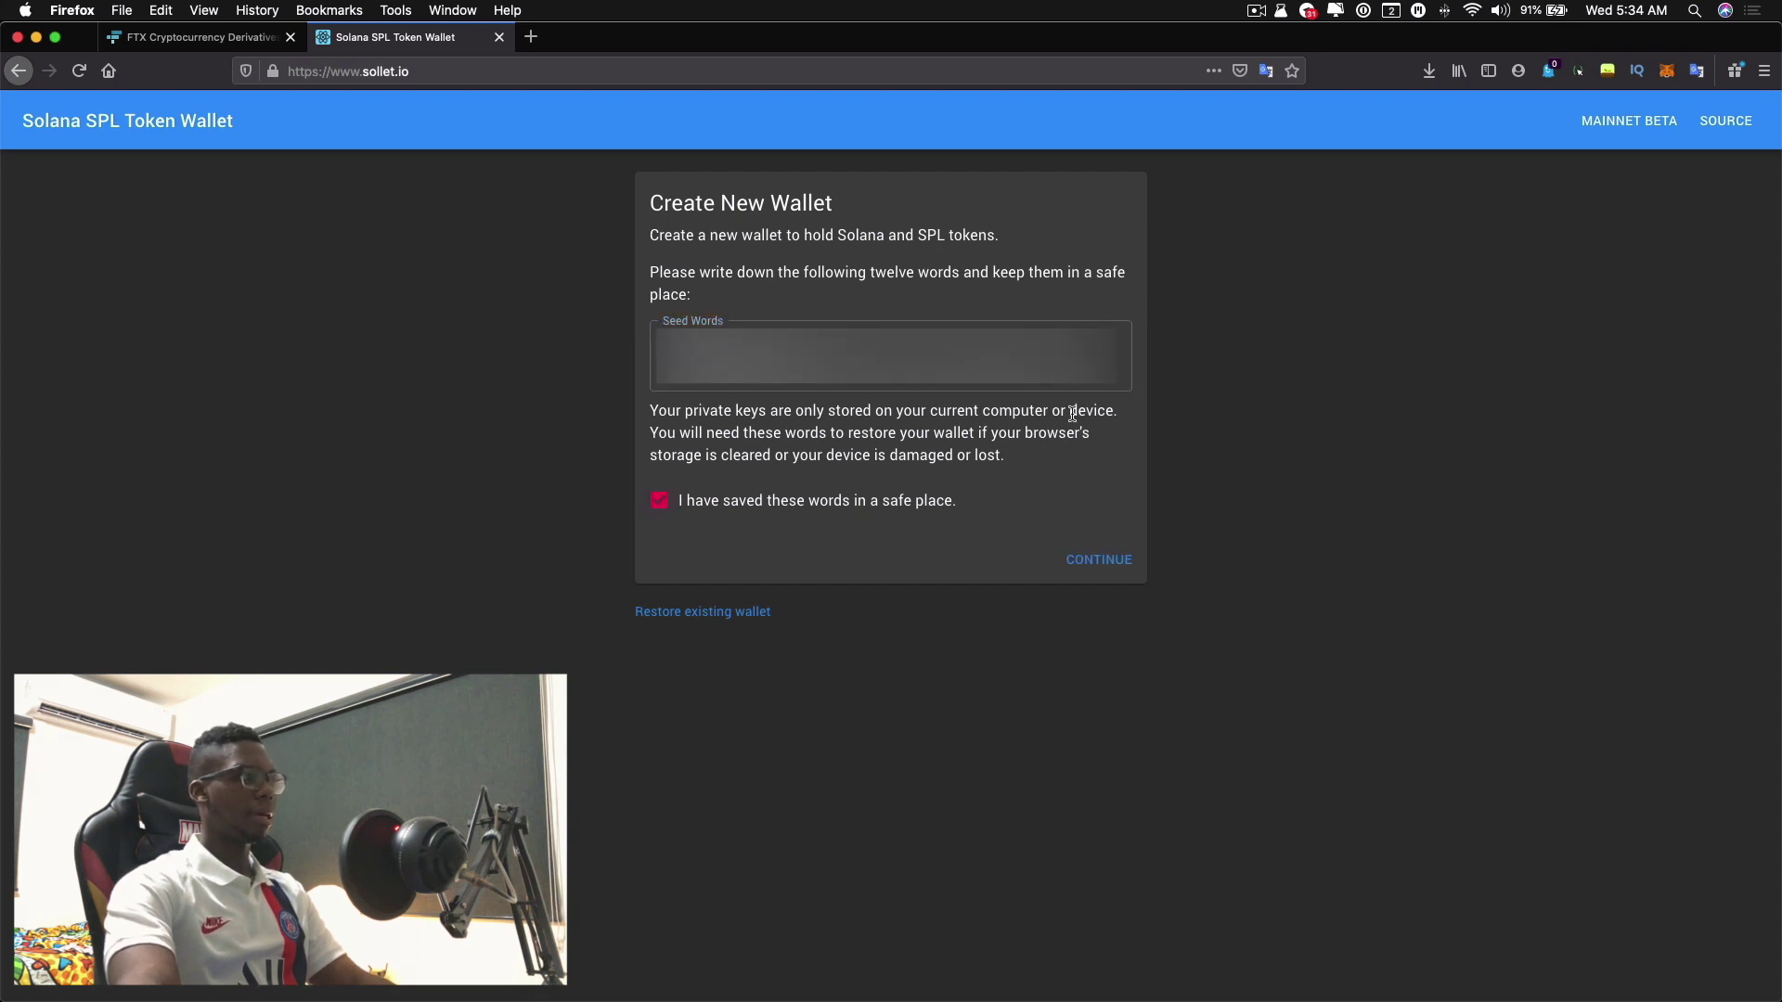
pyautogui.click(1121, 563)
# Step: Set a wallet password and create the Sollet wallet
pyautogui.click(848, 297)
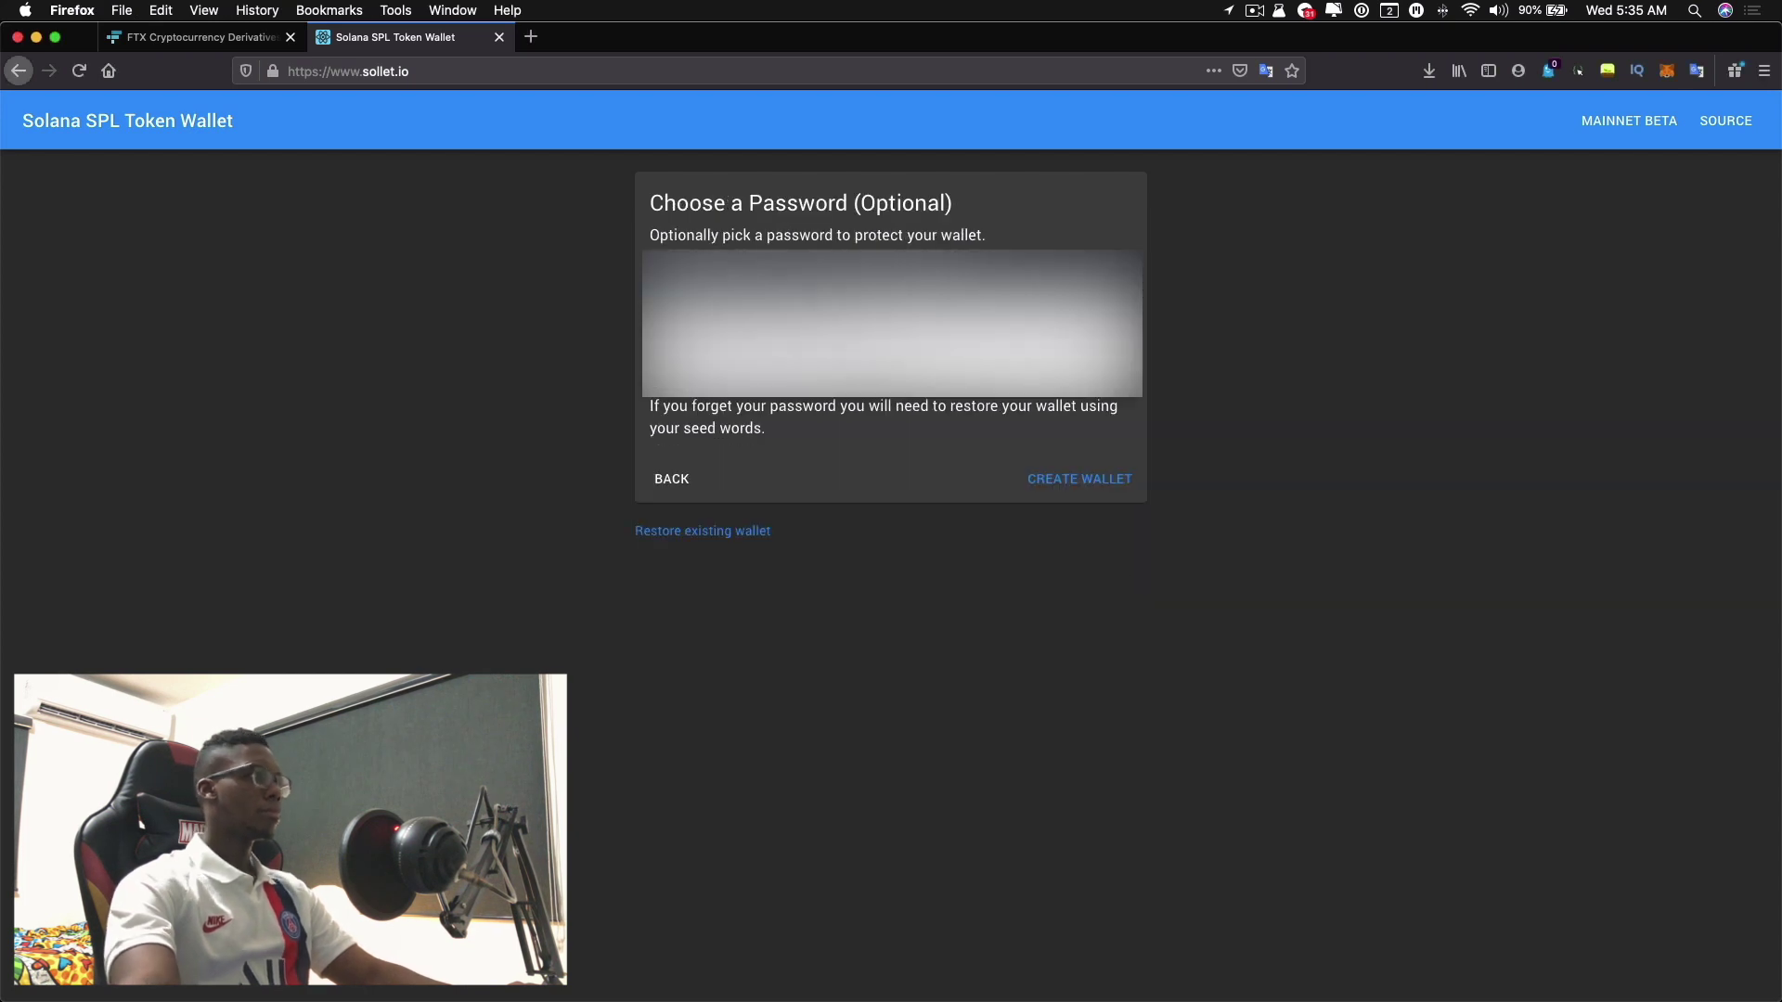
pyautogui.press('Down')
pyautogui.press('Return')
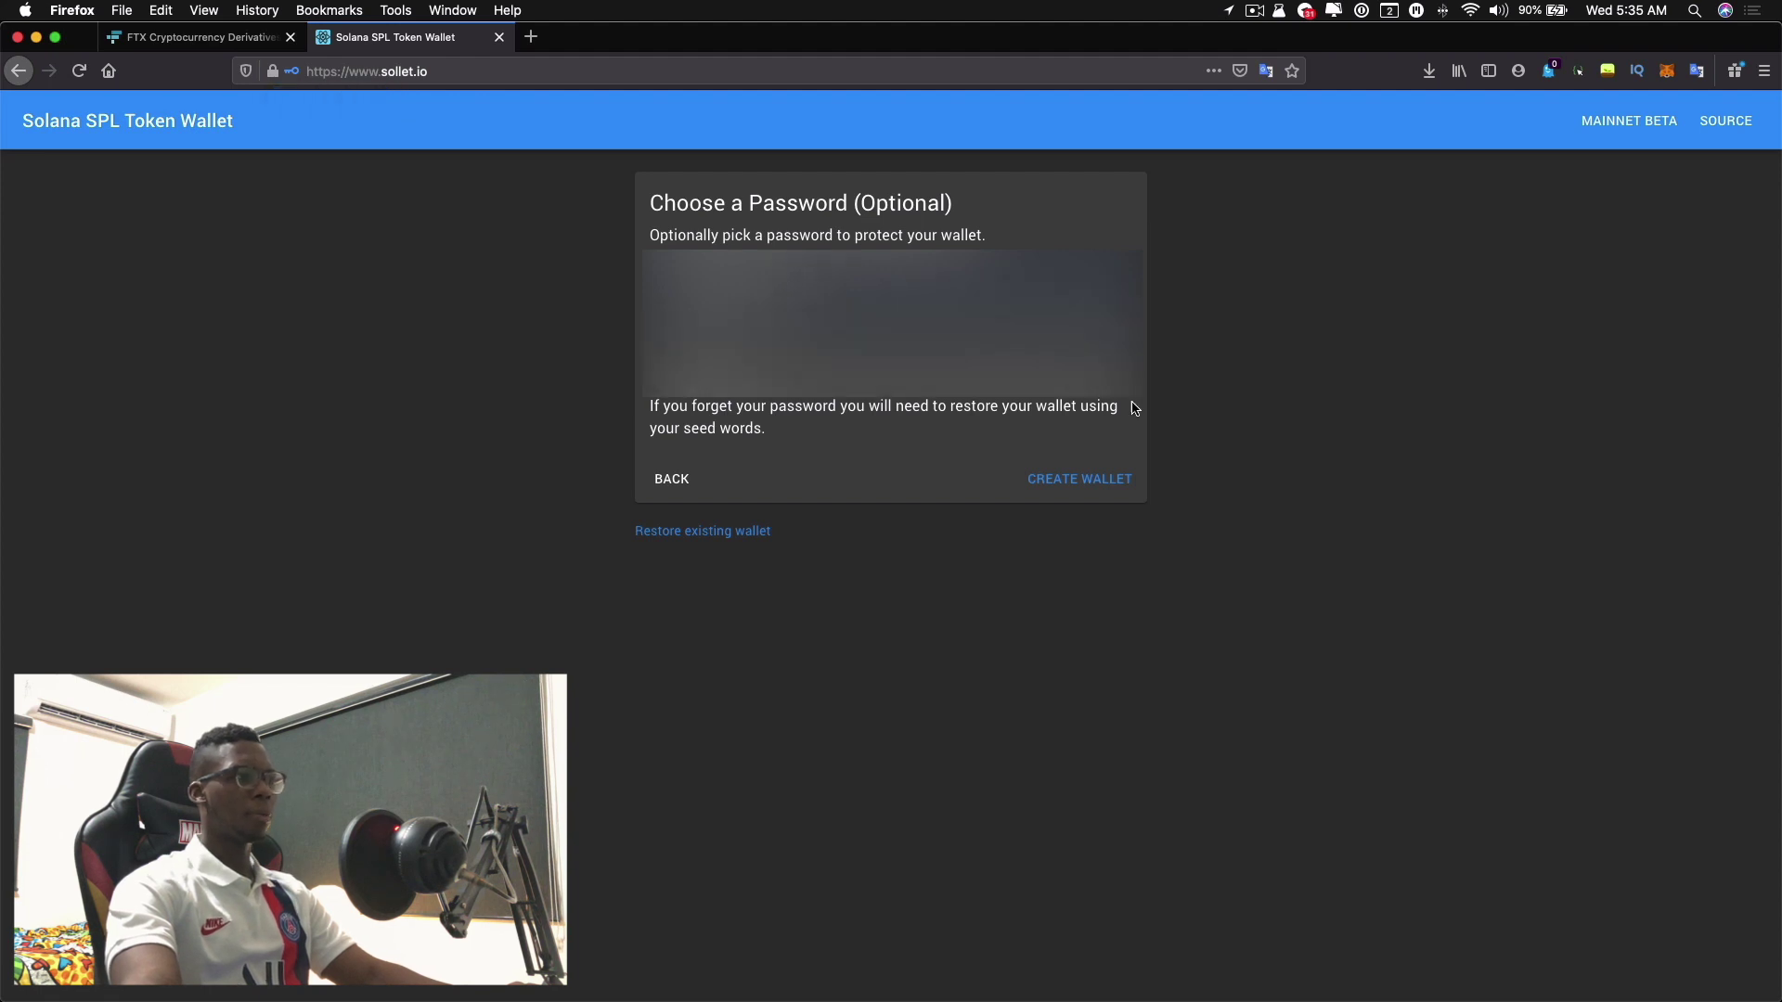
pyautogui.click(1104, 480)
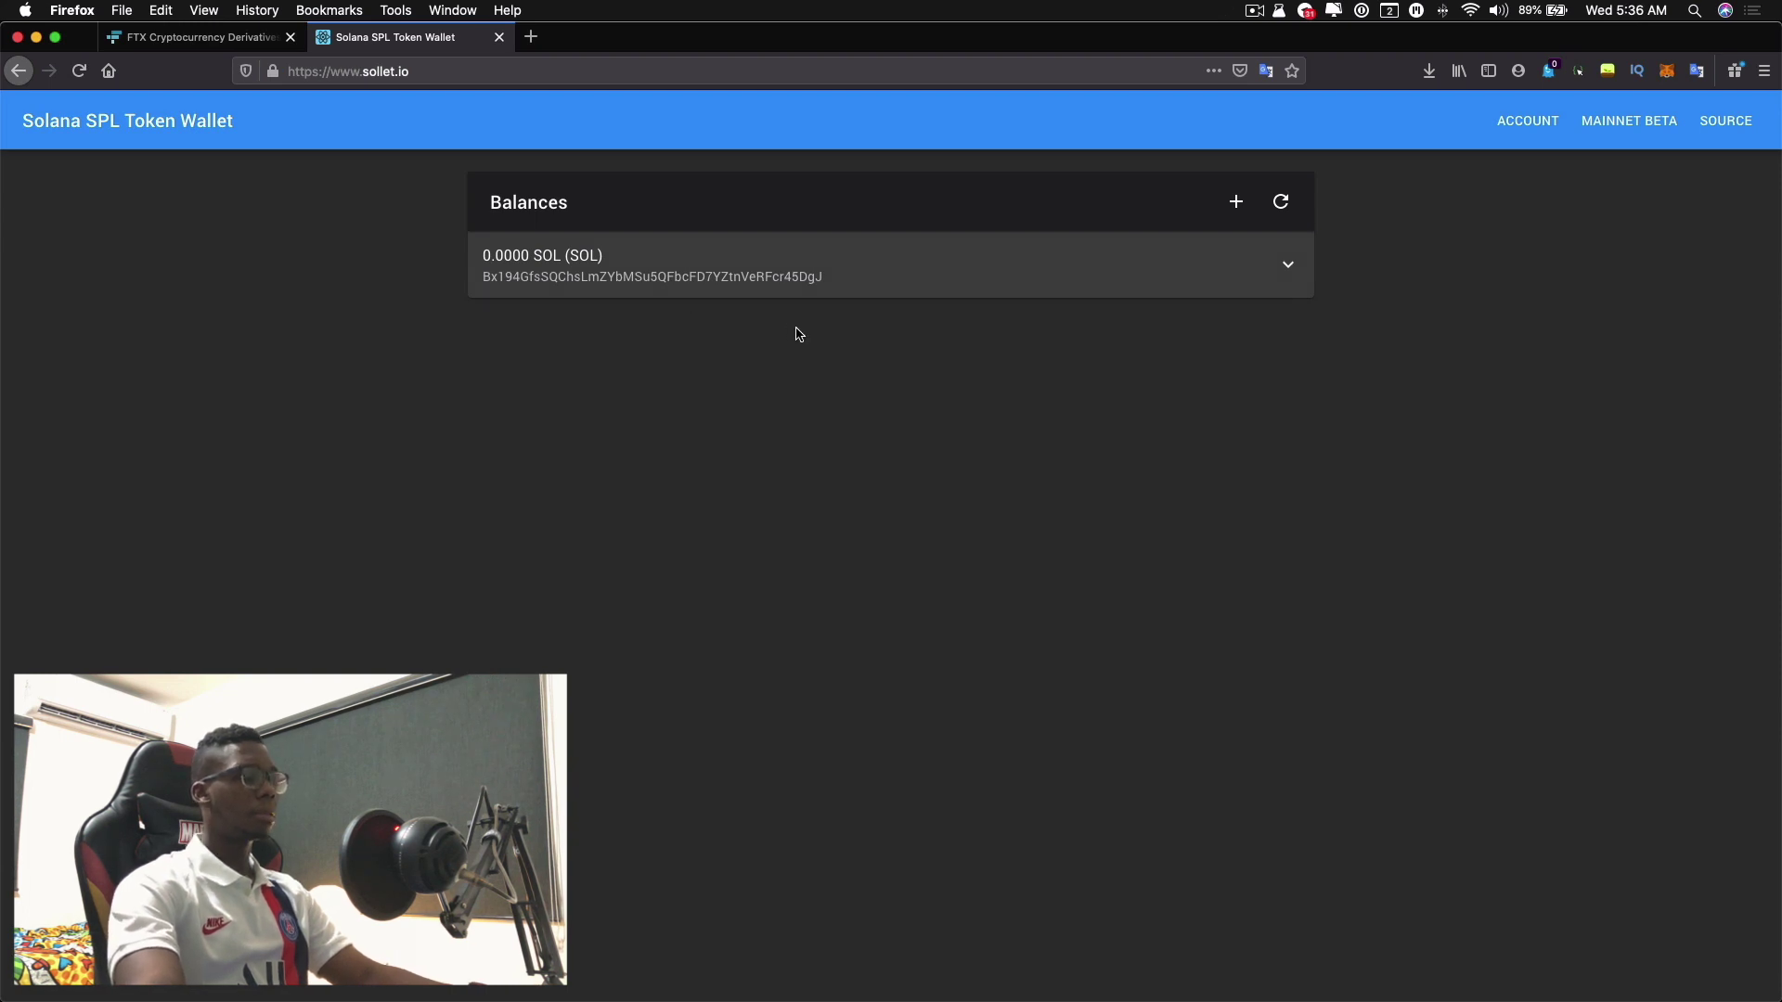
# Step: Check the Keynote Steps slide, then bring up the FTX exchange in Firefox
pyautogui.press('super+Tab')
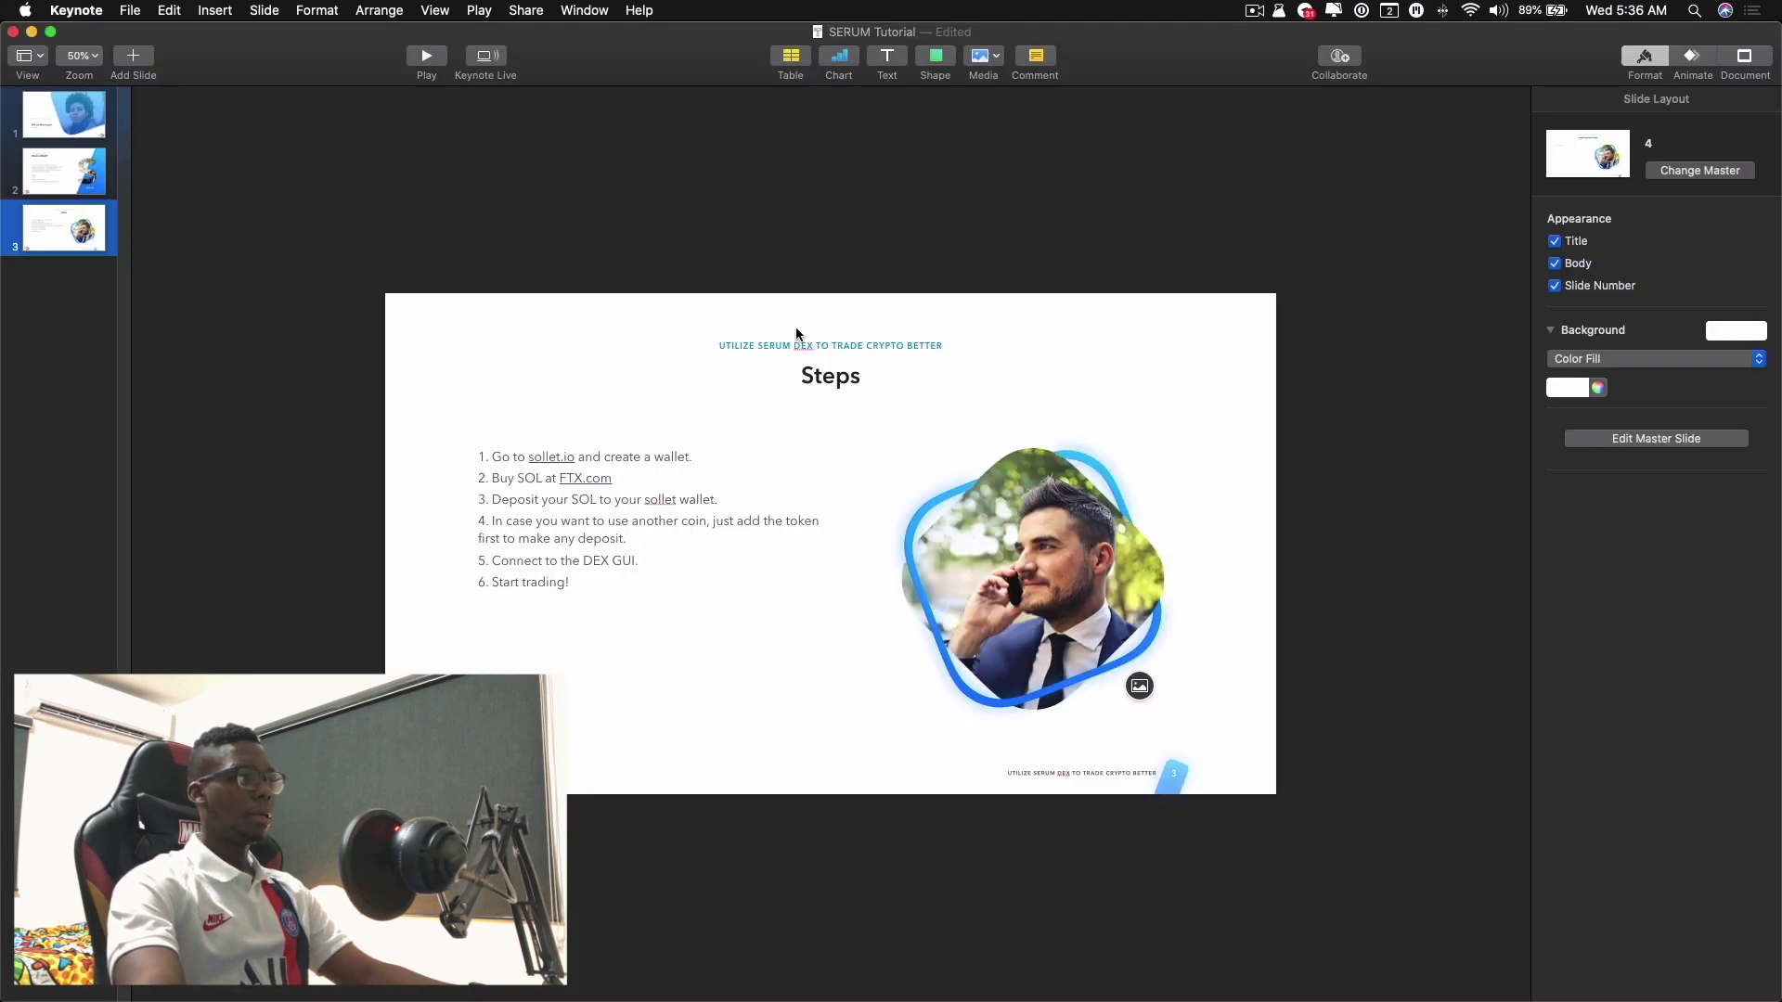
pyautogui.press('super+Tab')
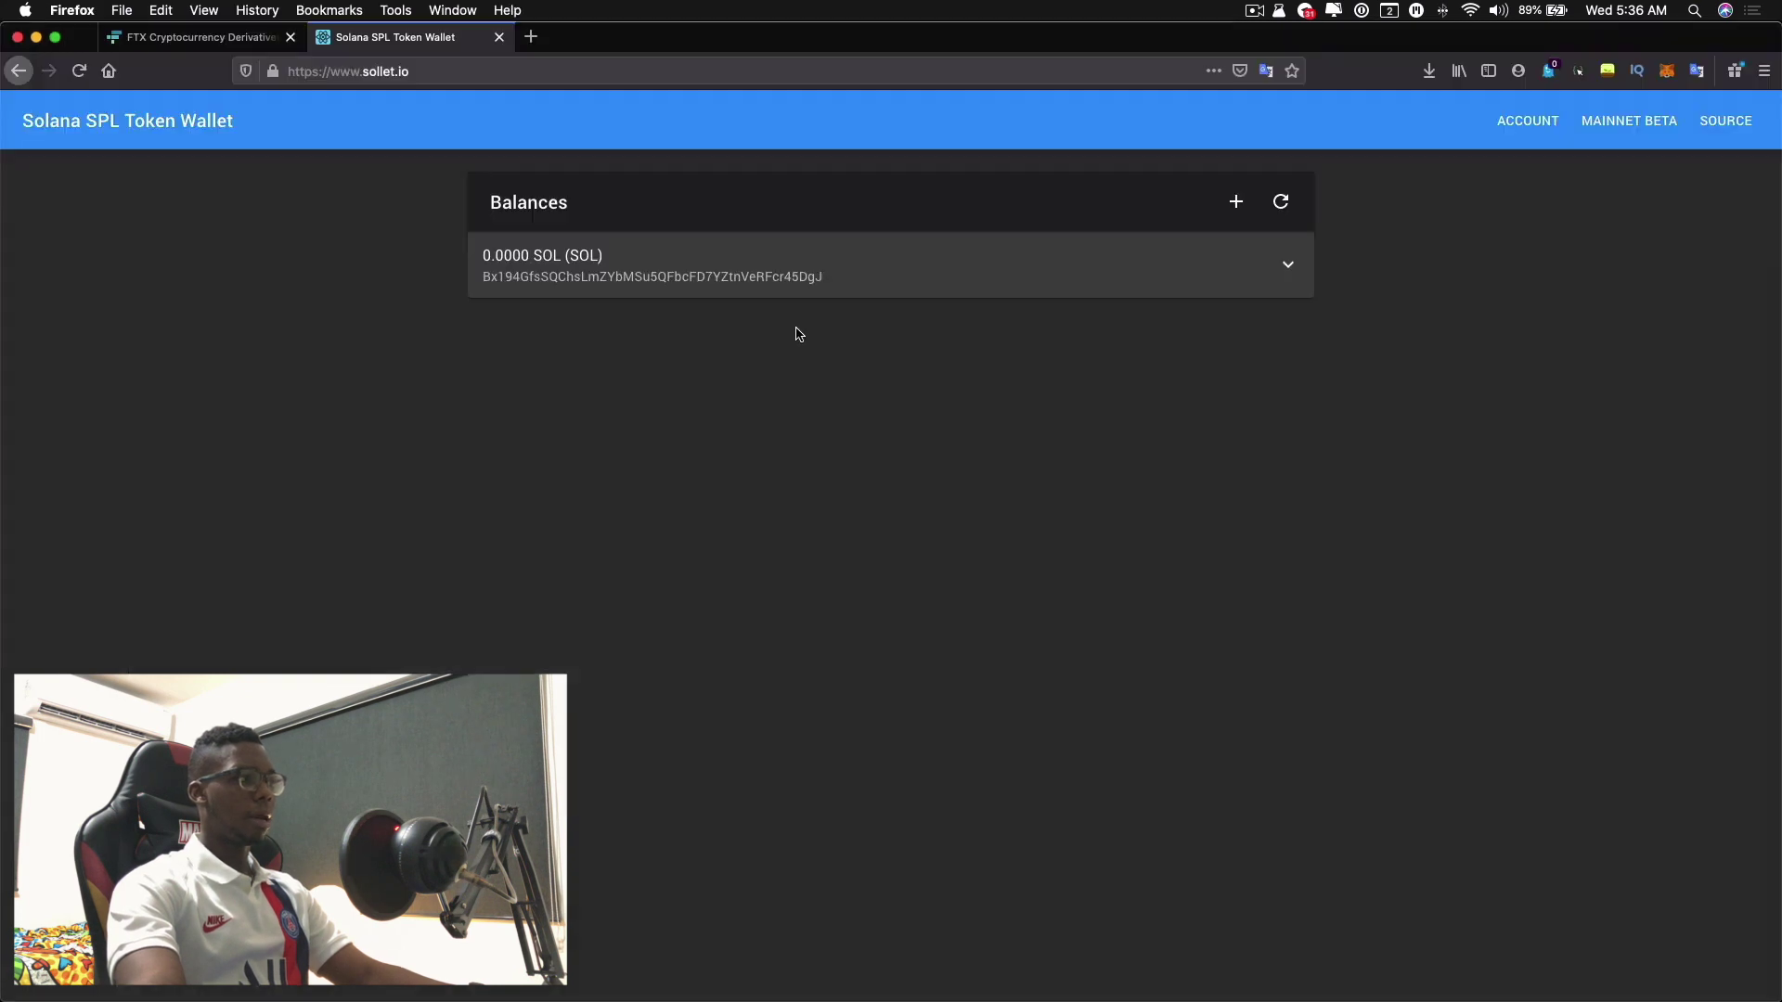
pyautogui.click(232, 37)
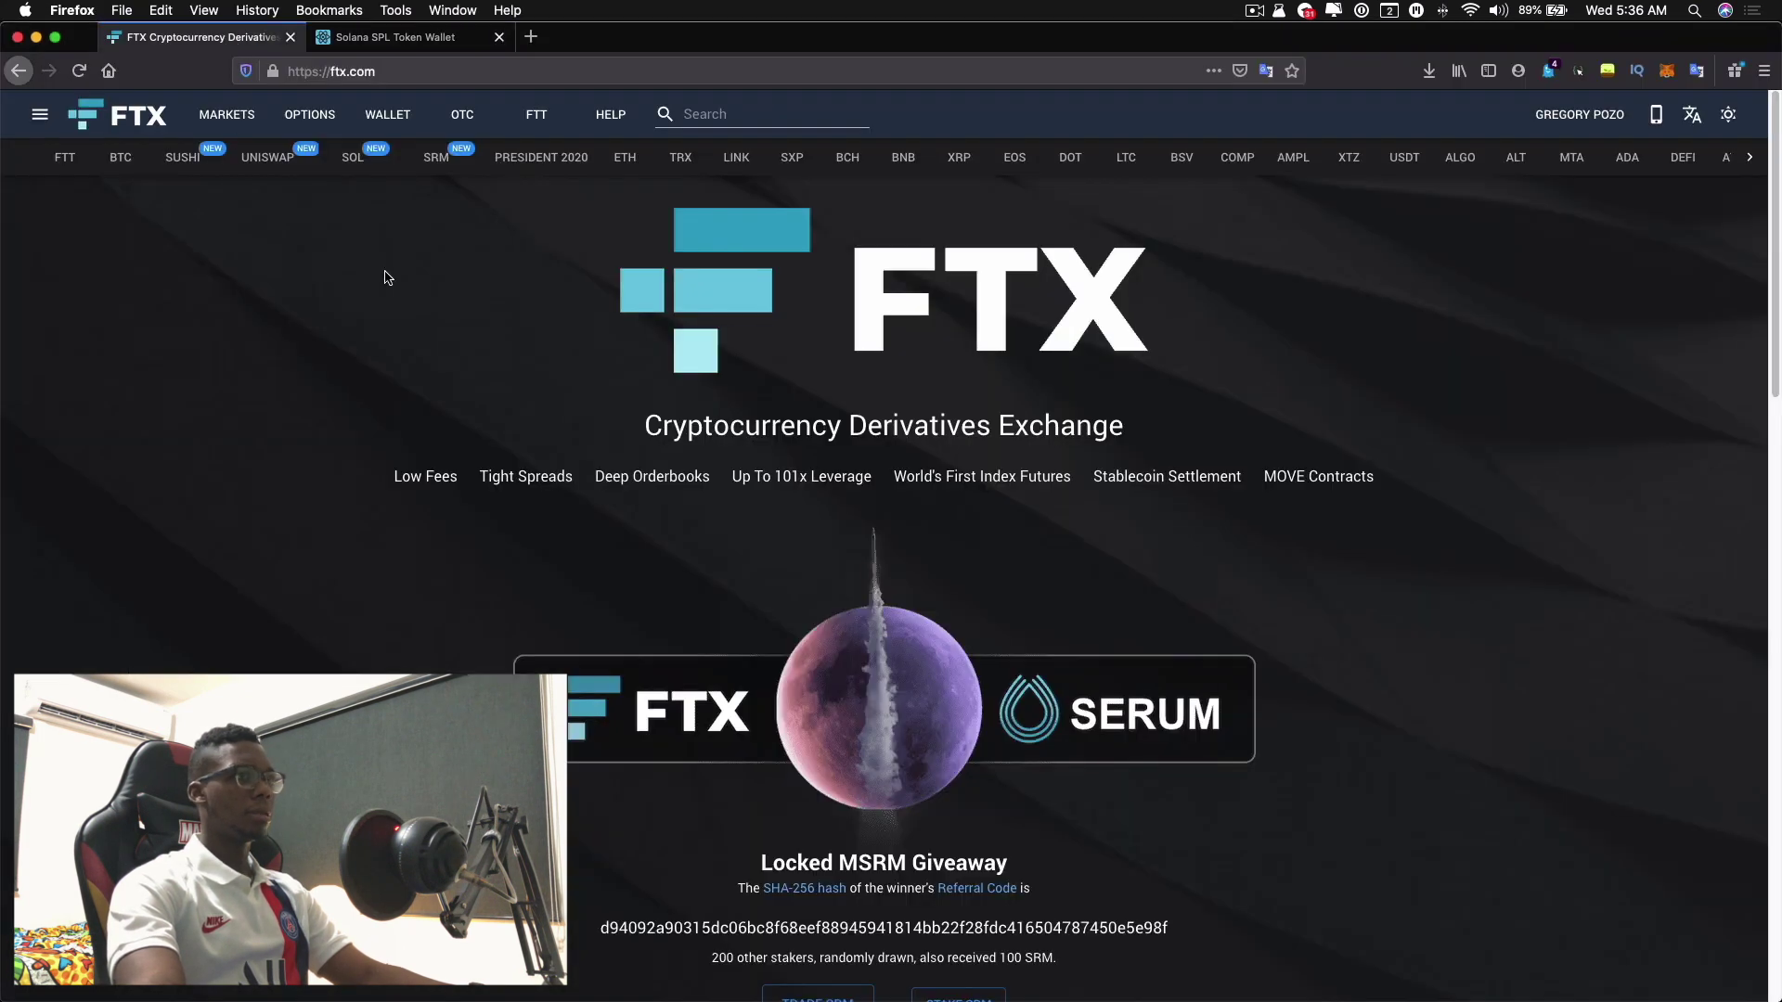
# Step: Convert the entire 48.88844415 USDT balance on FTX into Solana (SOL)
pyautogui.click(393, 113)
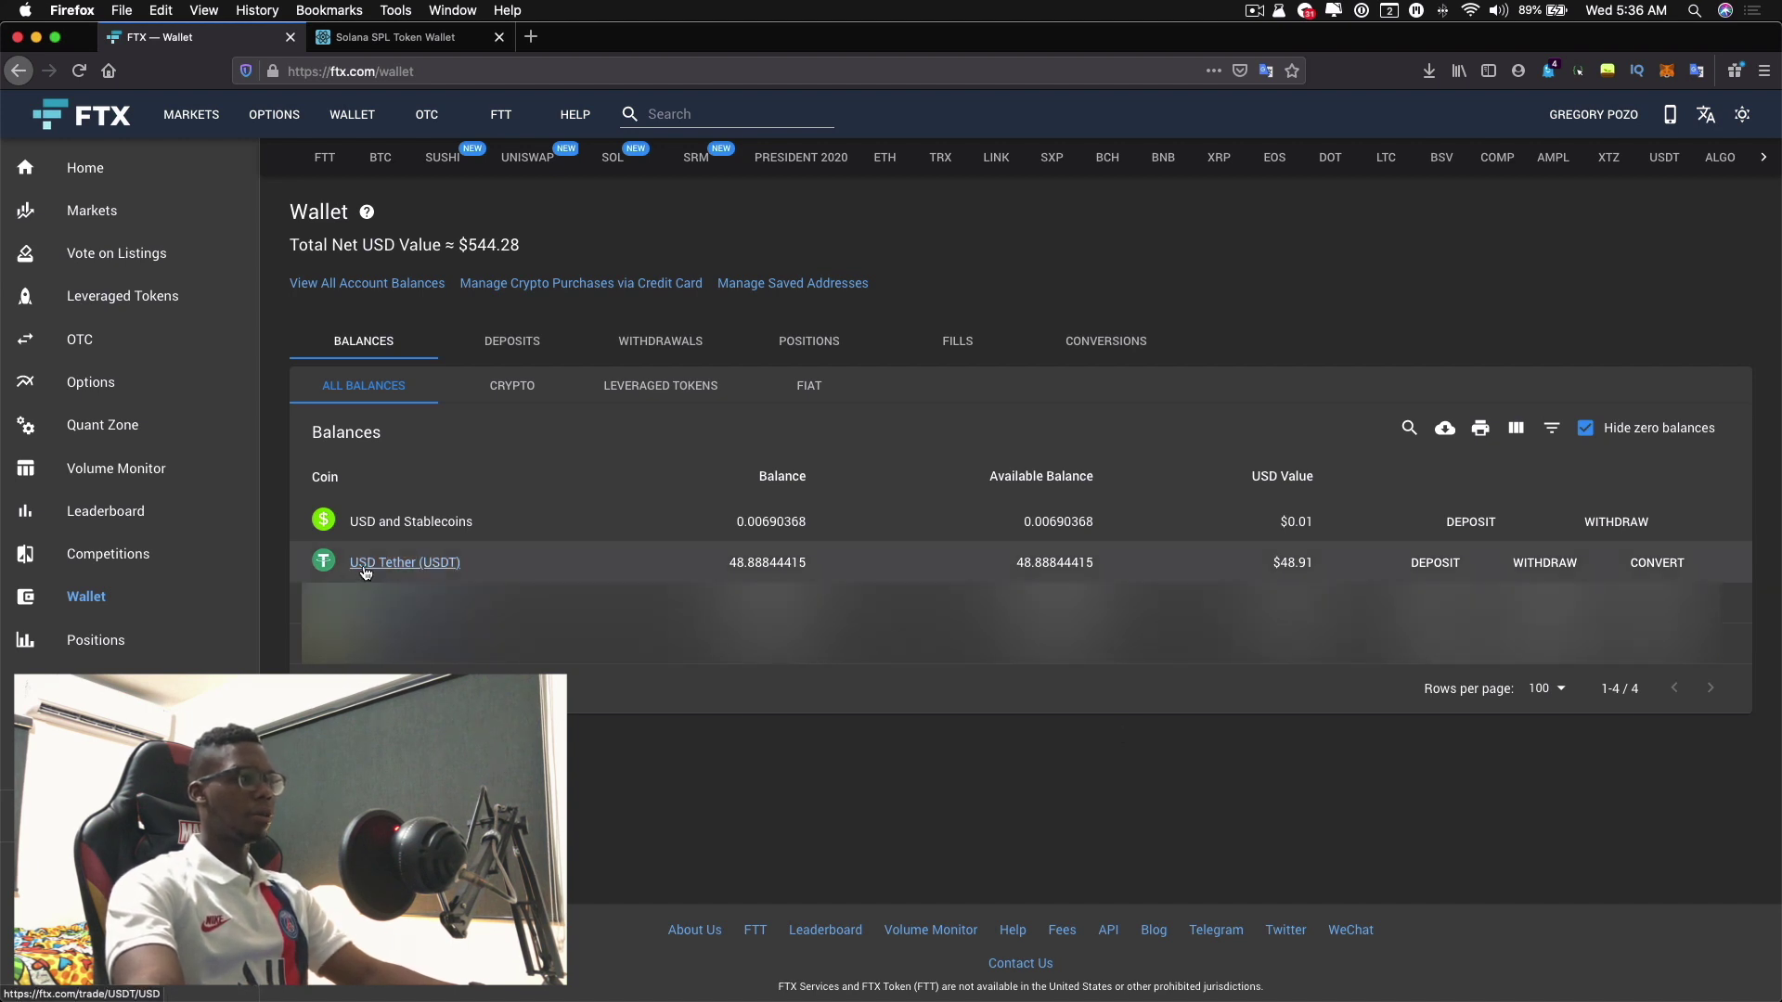
pyautogui.click(1657, 563)
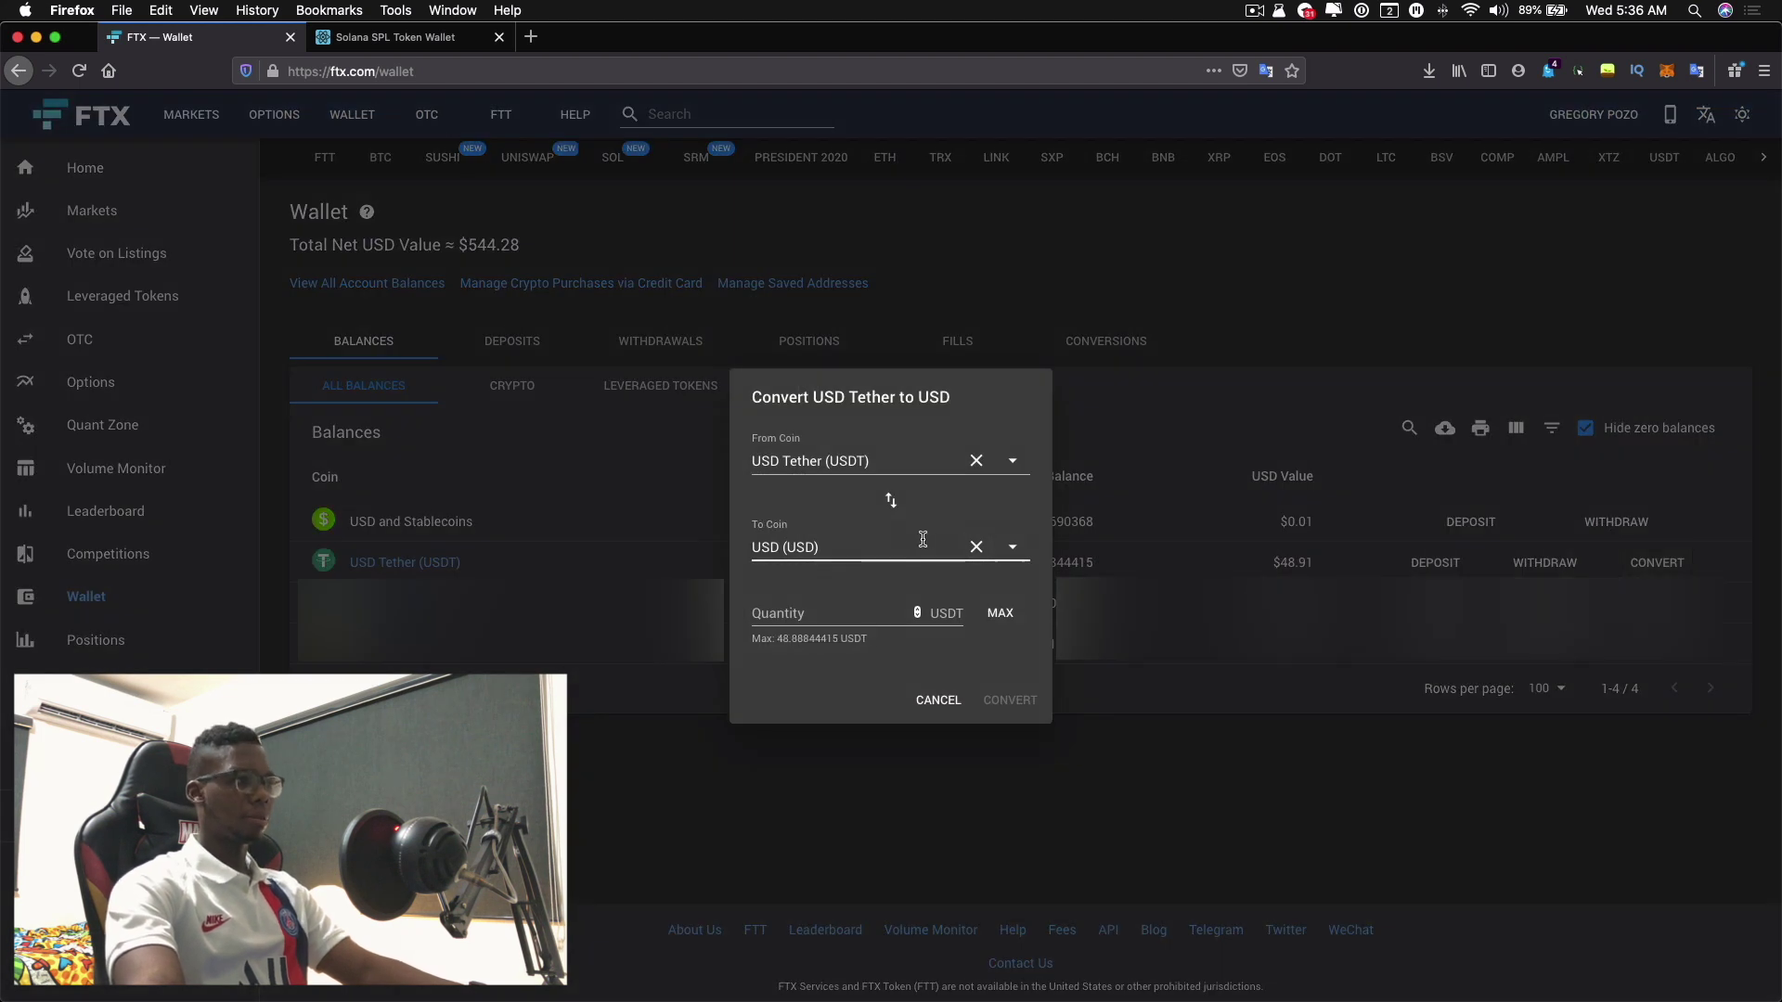
pyautogui.moveTo(923, 539); pyautogui.dragTo(733, 550)
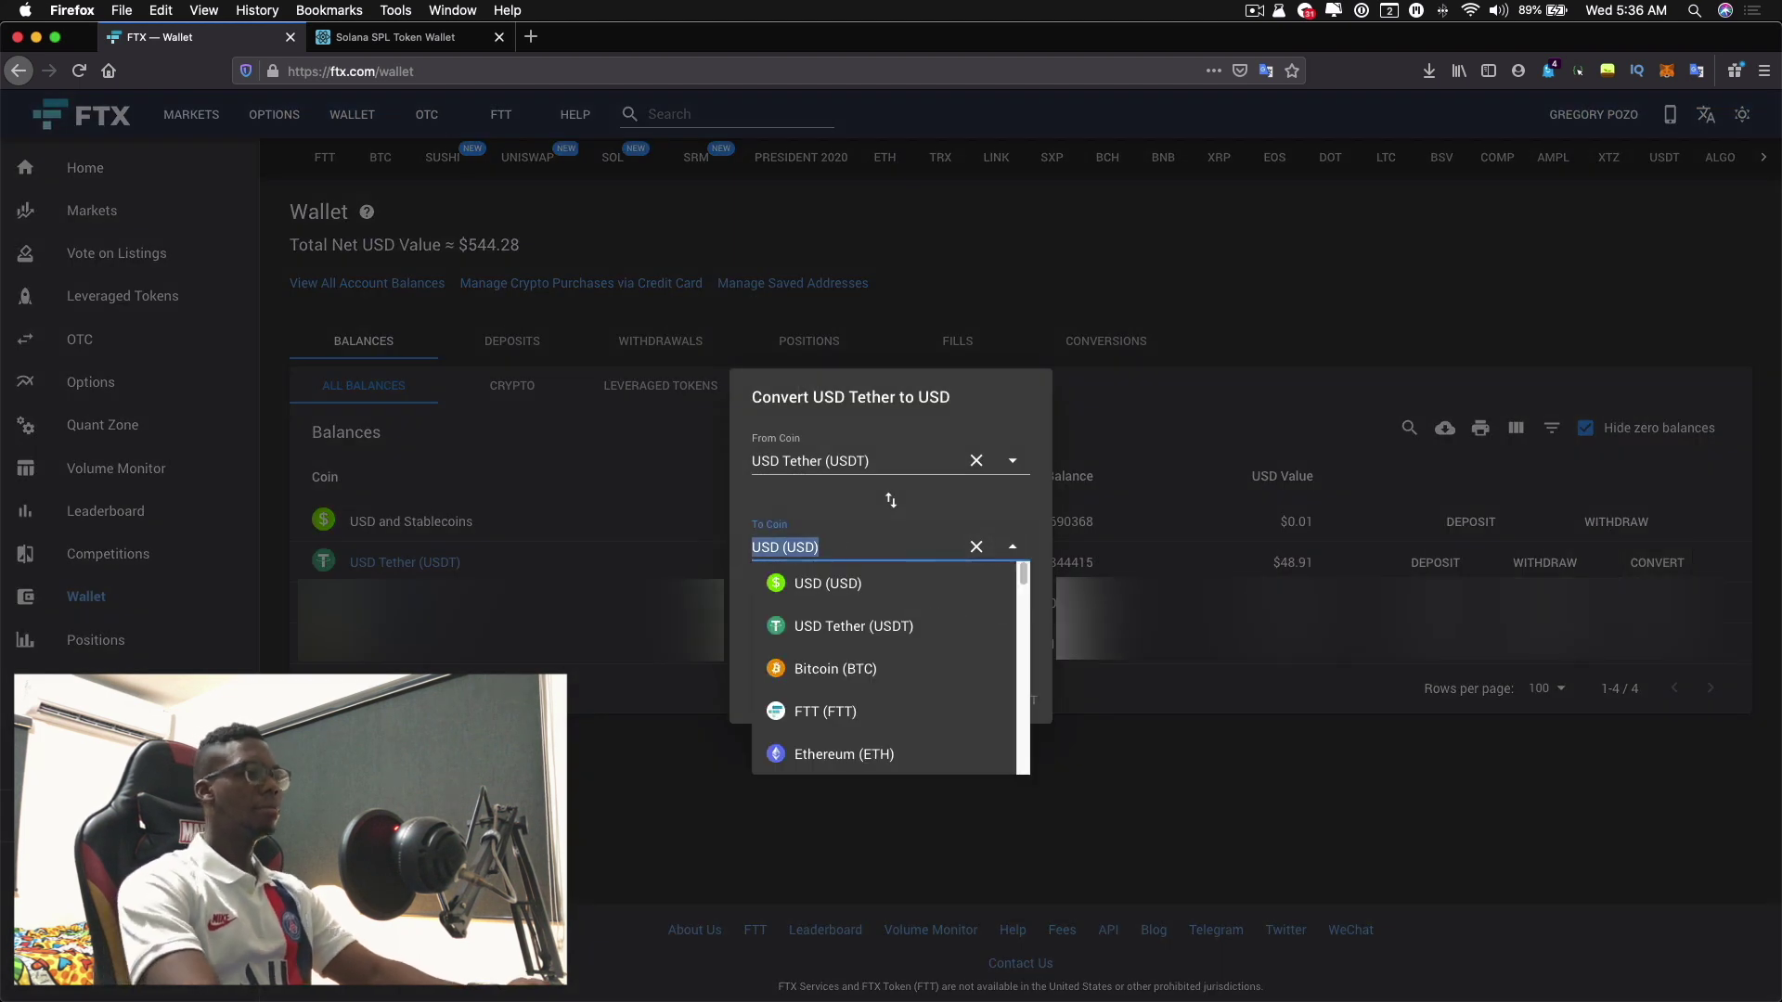
pyautogui.write('sola')
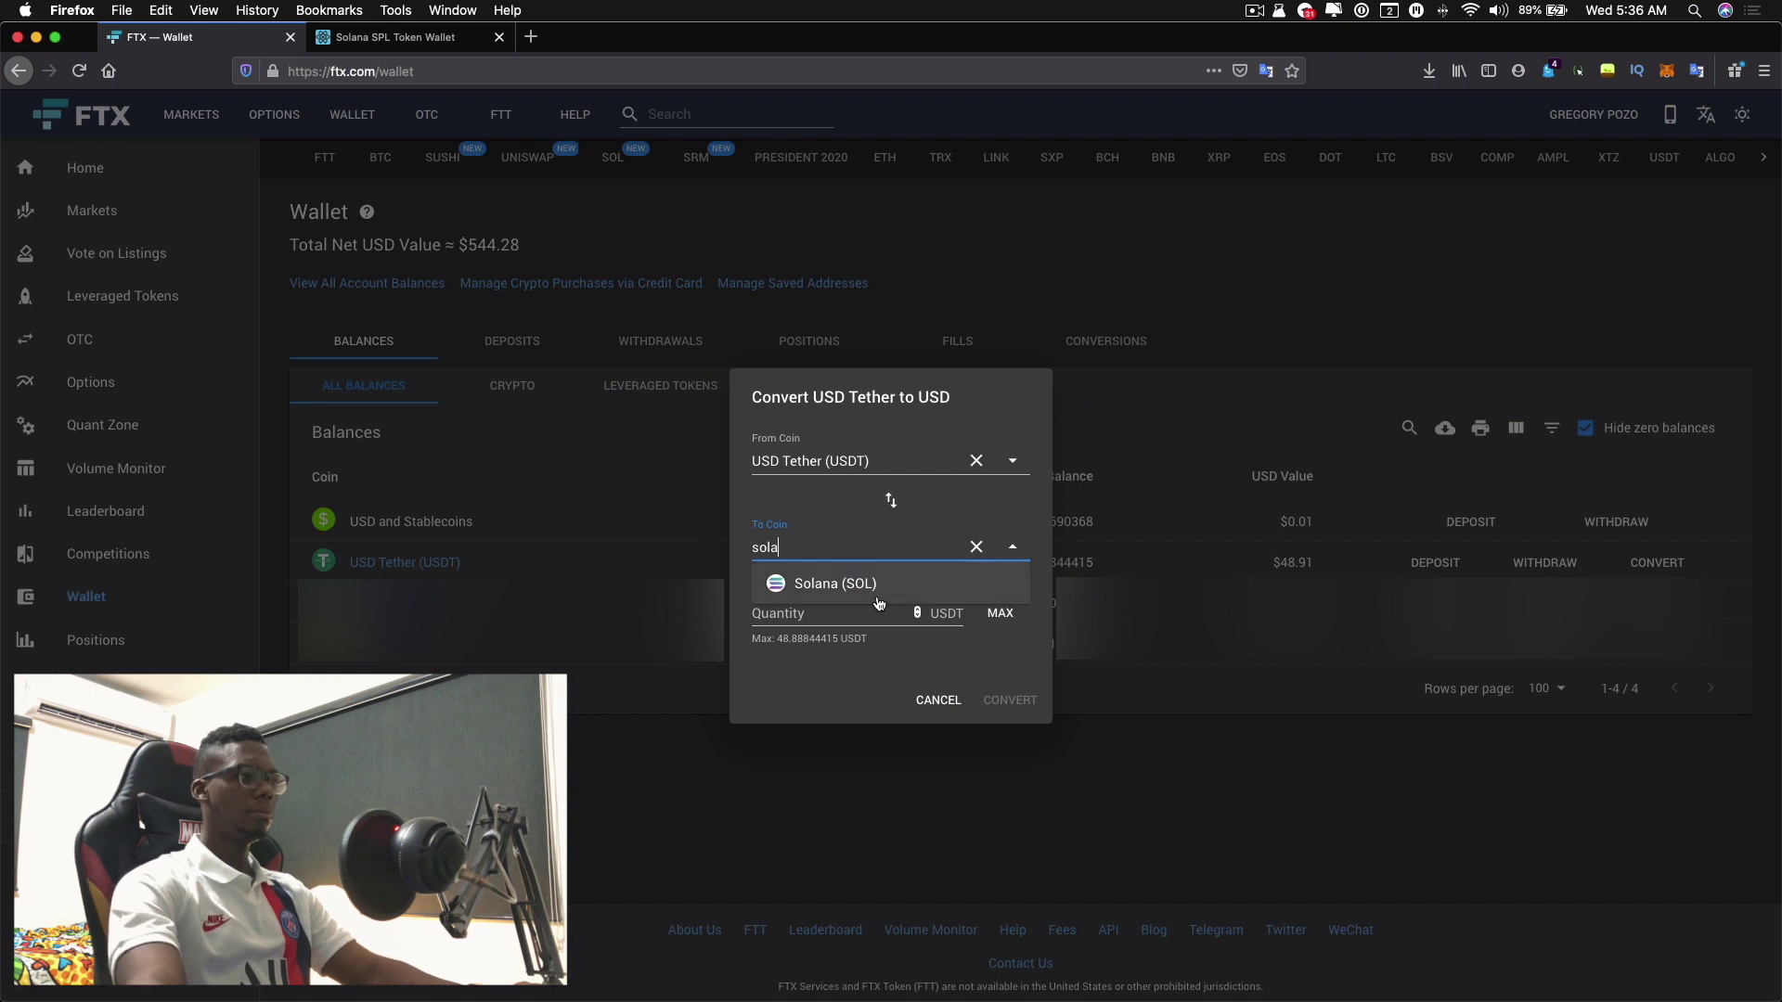
pyautogui.click(878, 594)
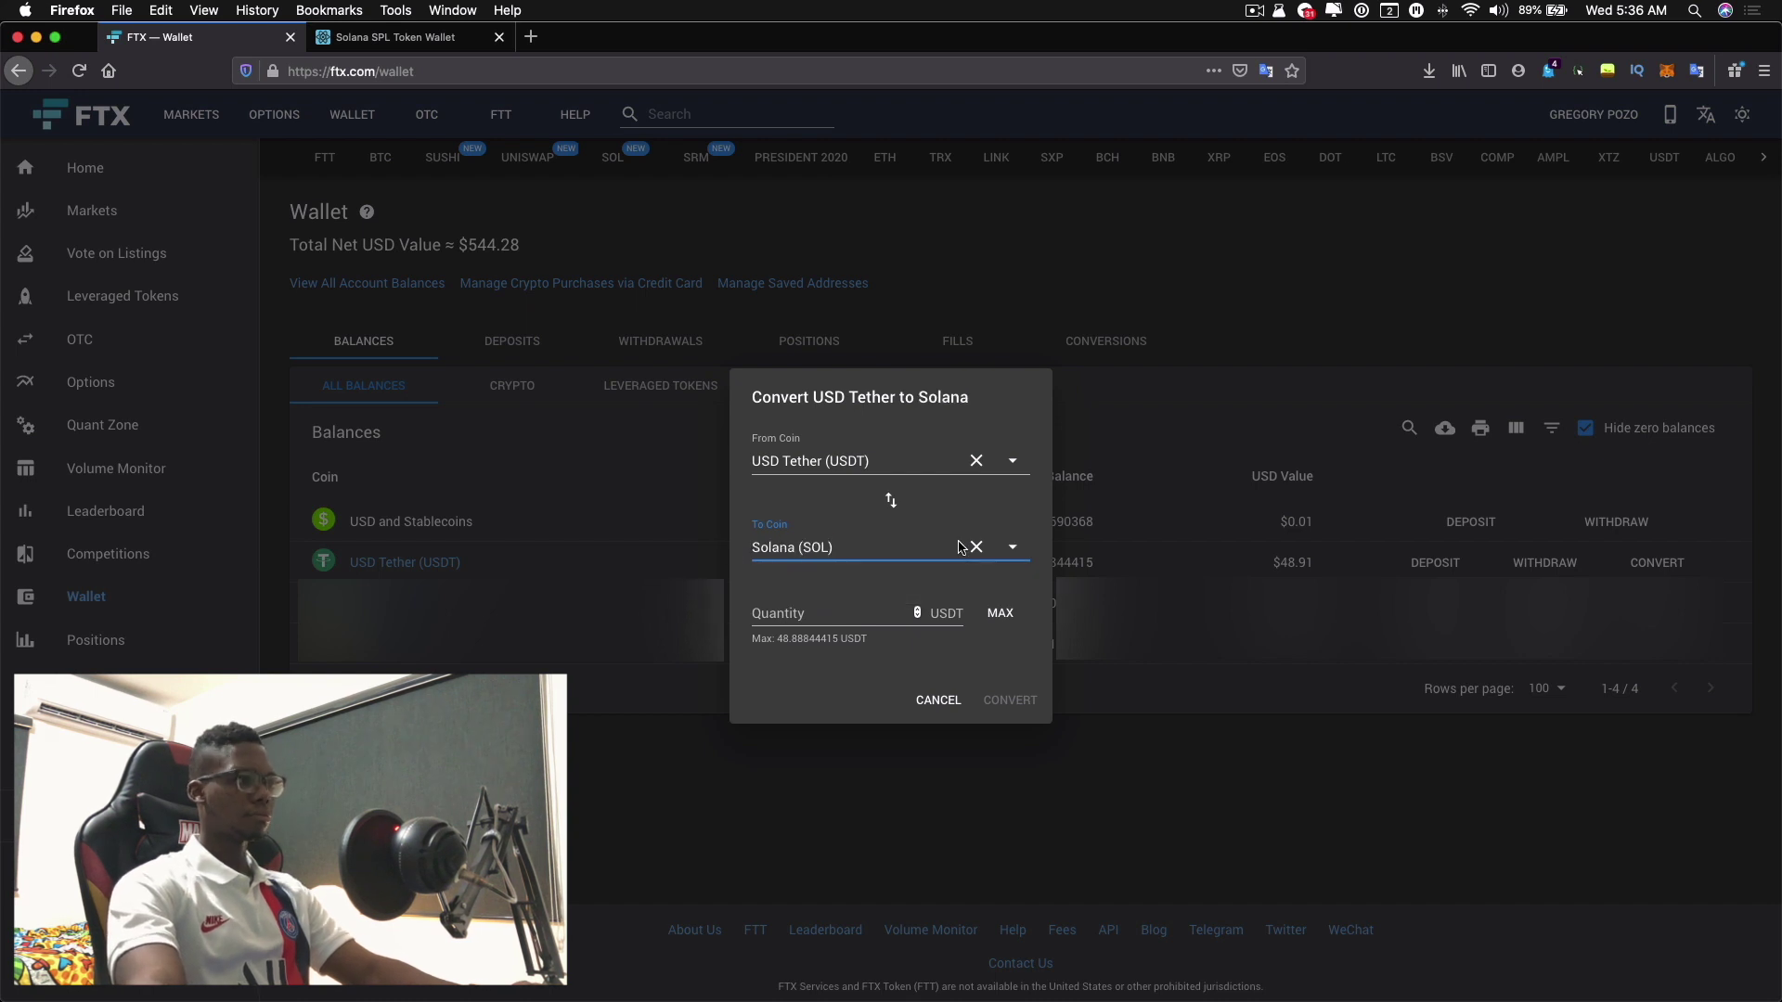
pyautogui.click(1003, 615)
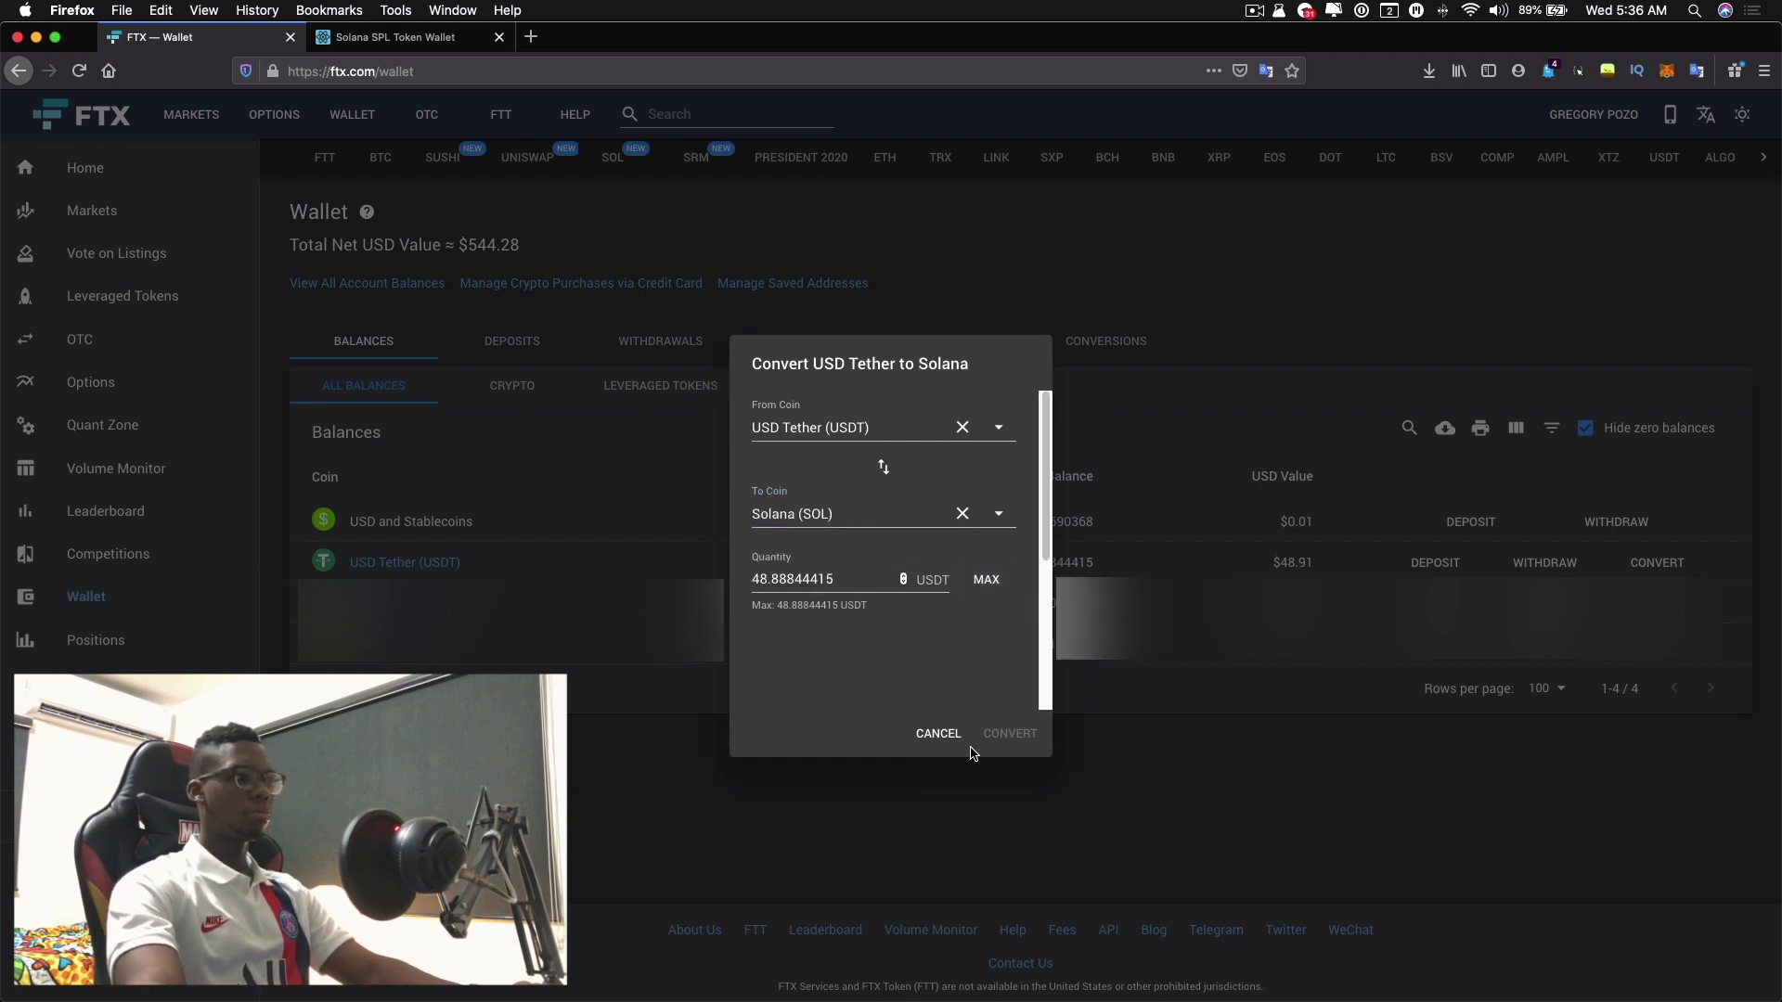
pyautogui.scroll(-2, 978, 589)
pyautogui.scroll(2, 965, 664)
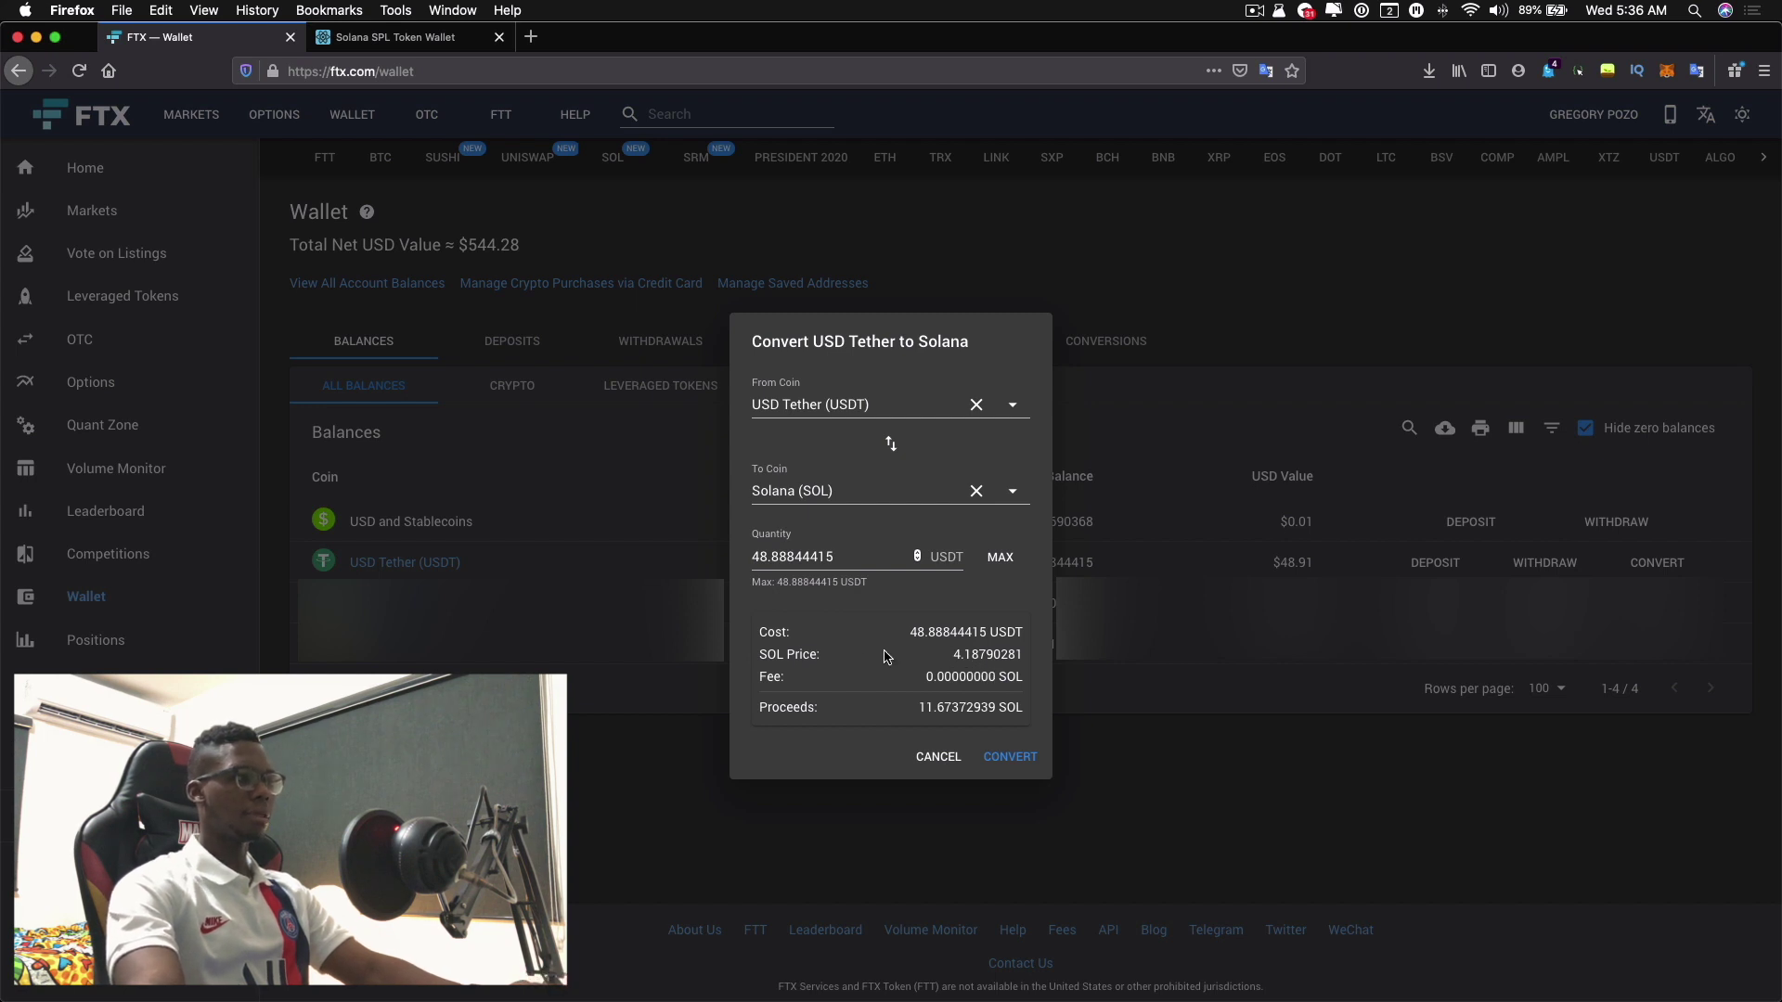
pyautogui.click(1018, 757)
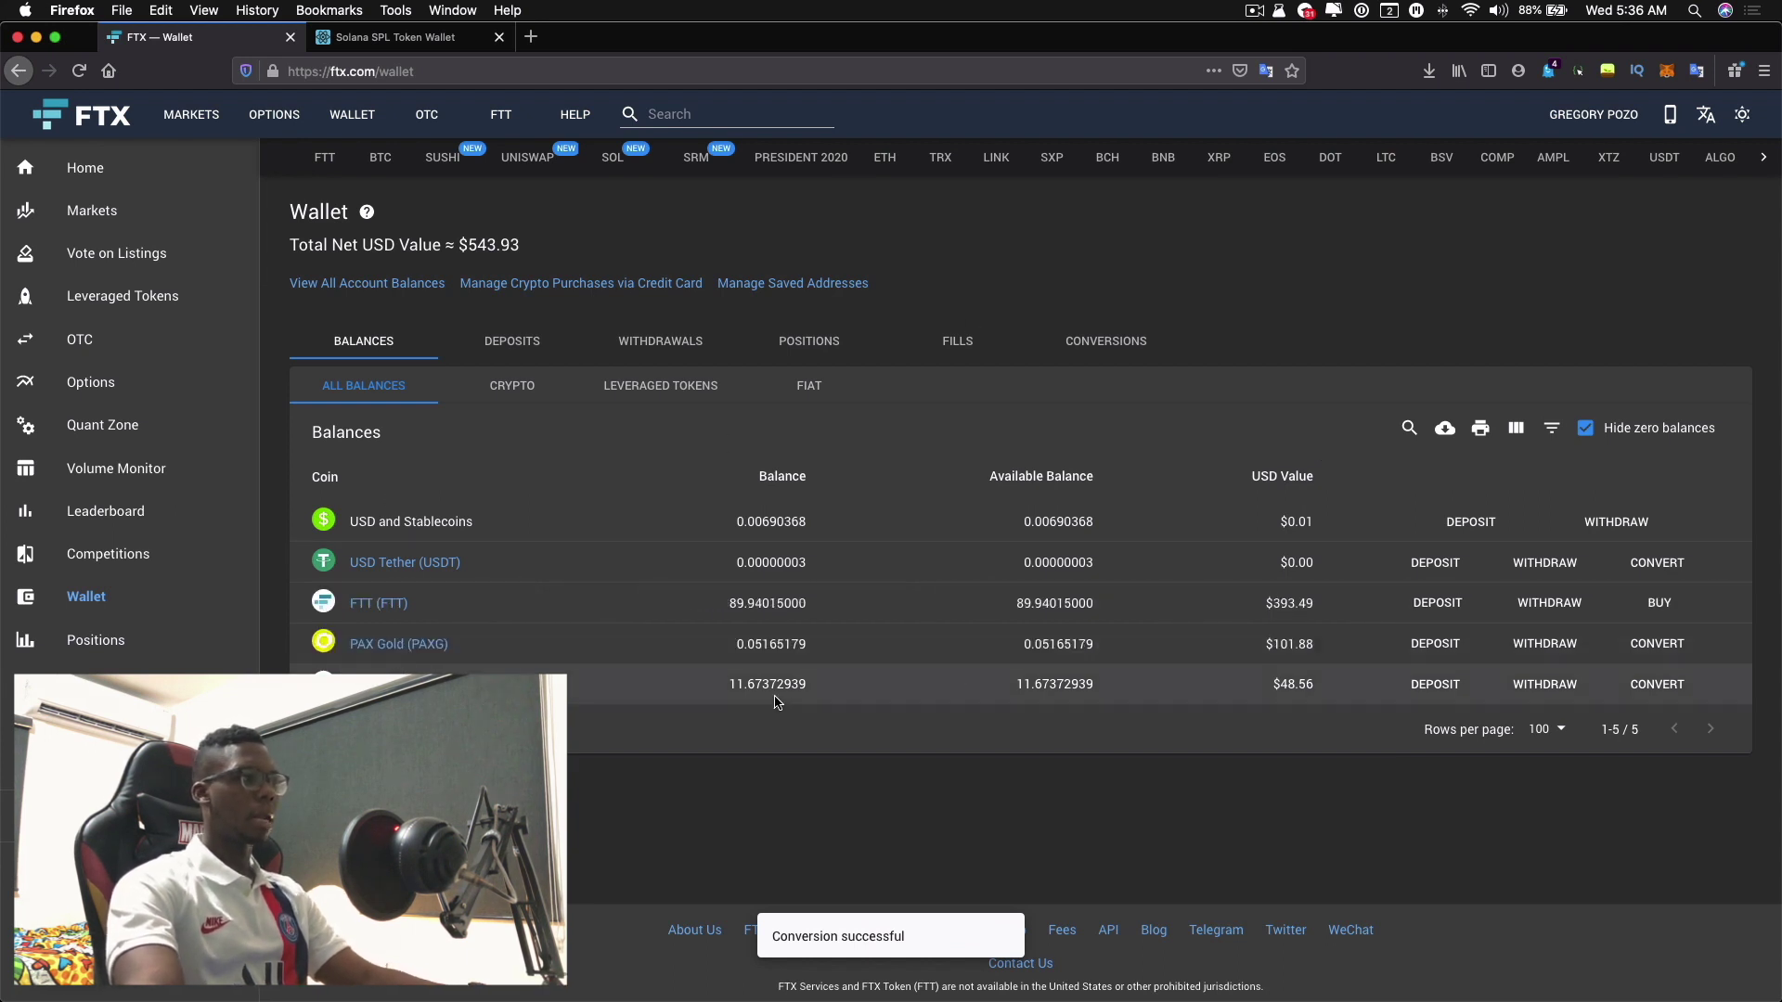
# Step: Review the Keynote Steps slide again, then return to the Sollet wallet
pyautogui.press('super+Tab')
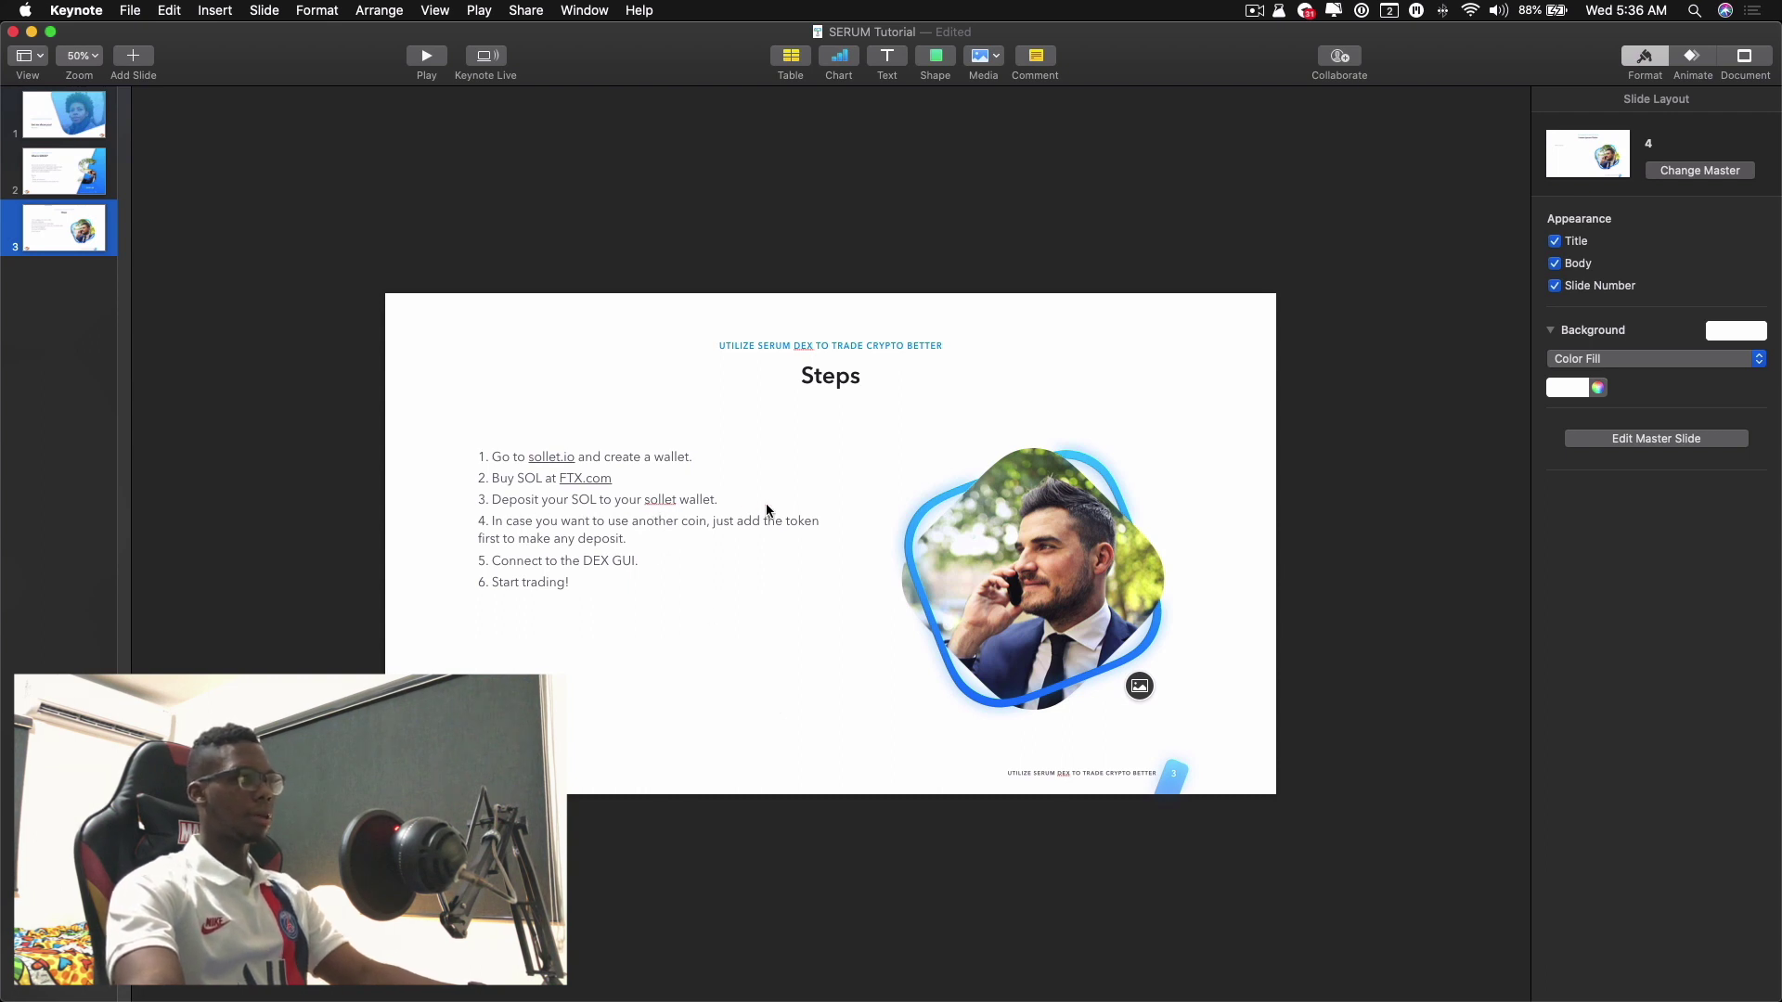
pyautogui.press('super+Tab')
pyautogui.click(390, 38)
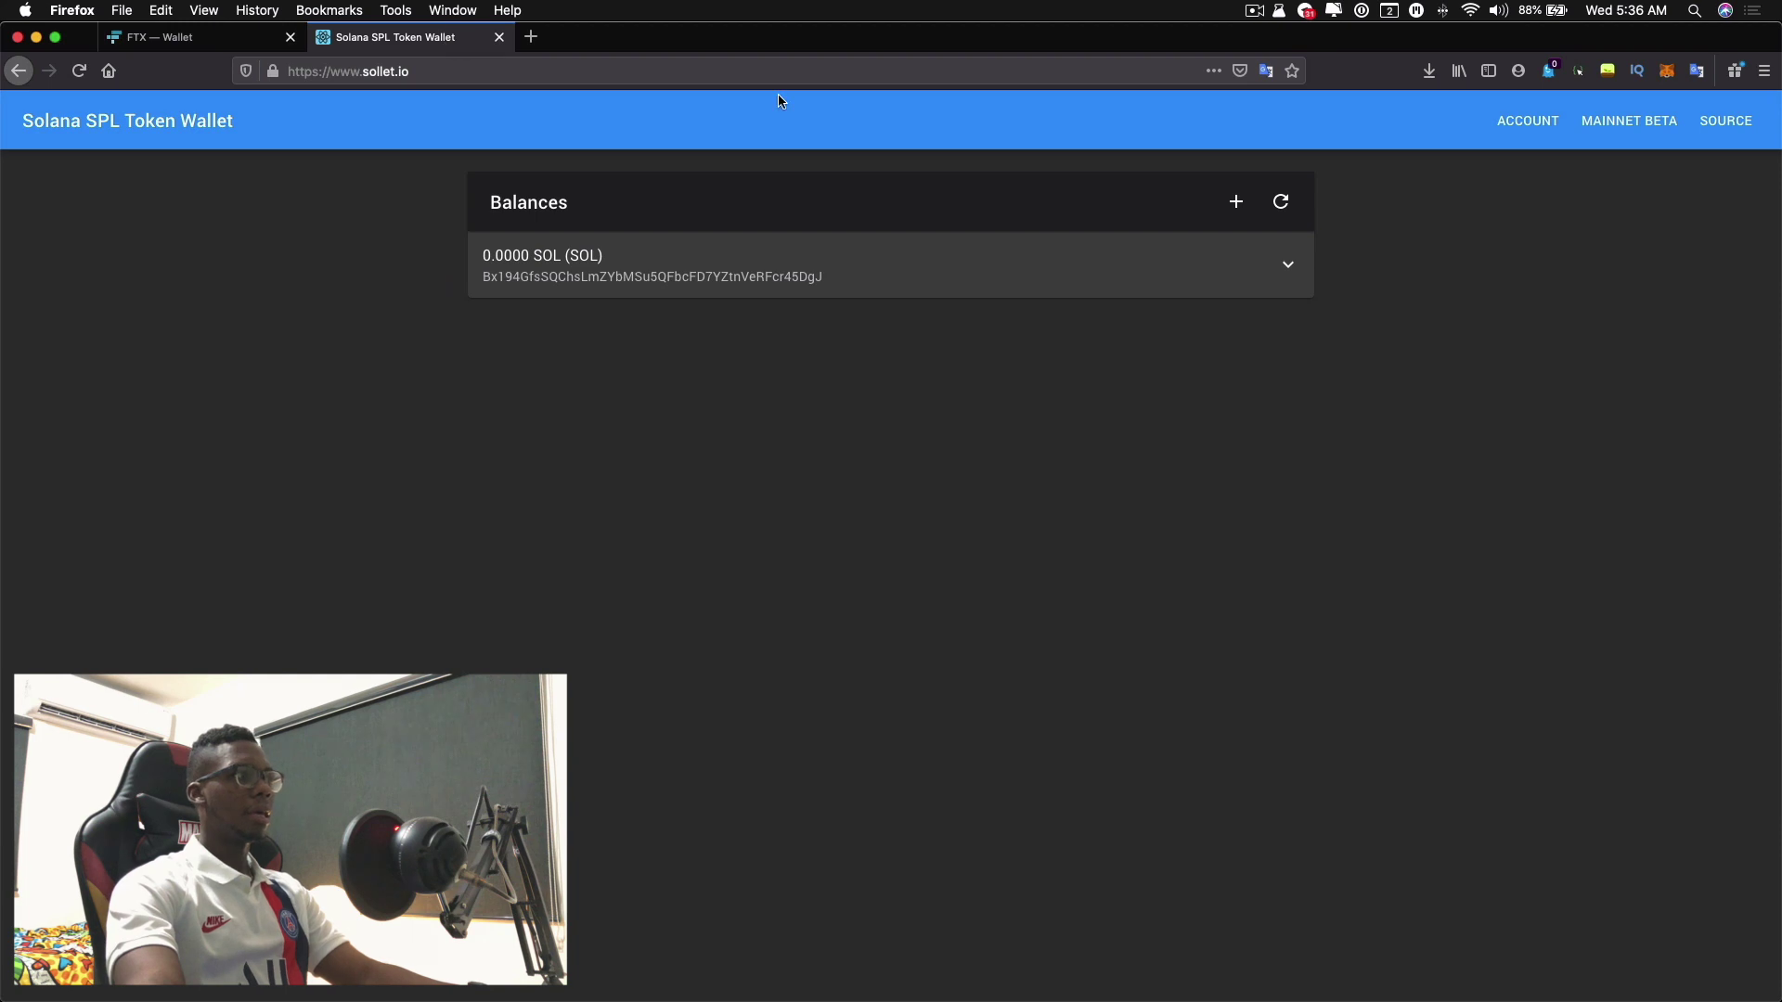
# Step: Copy Sollet's SOL deposit address and go back to the FTX wallet balances
pyautogui.click(1291, 267)
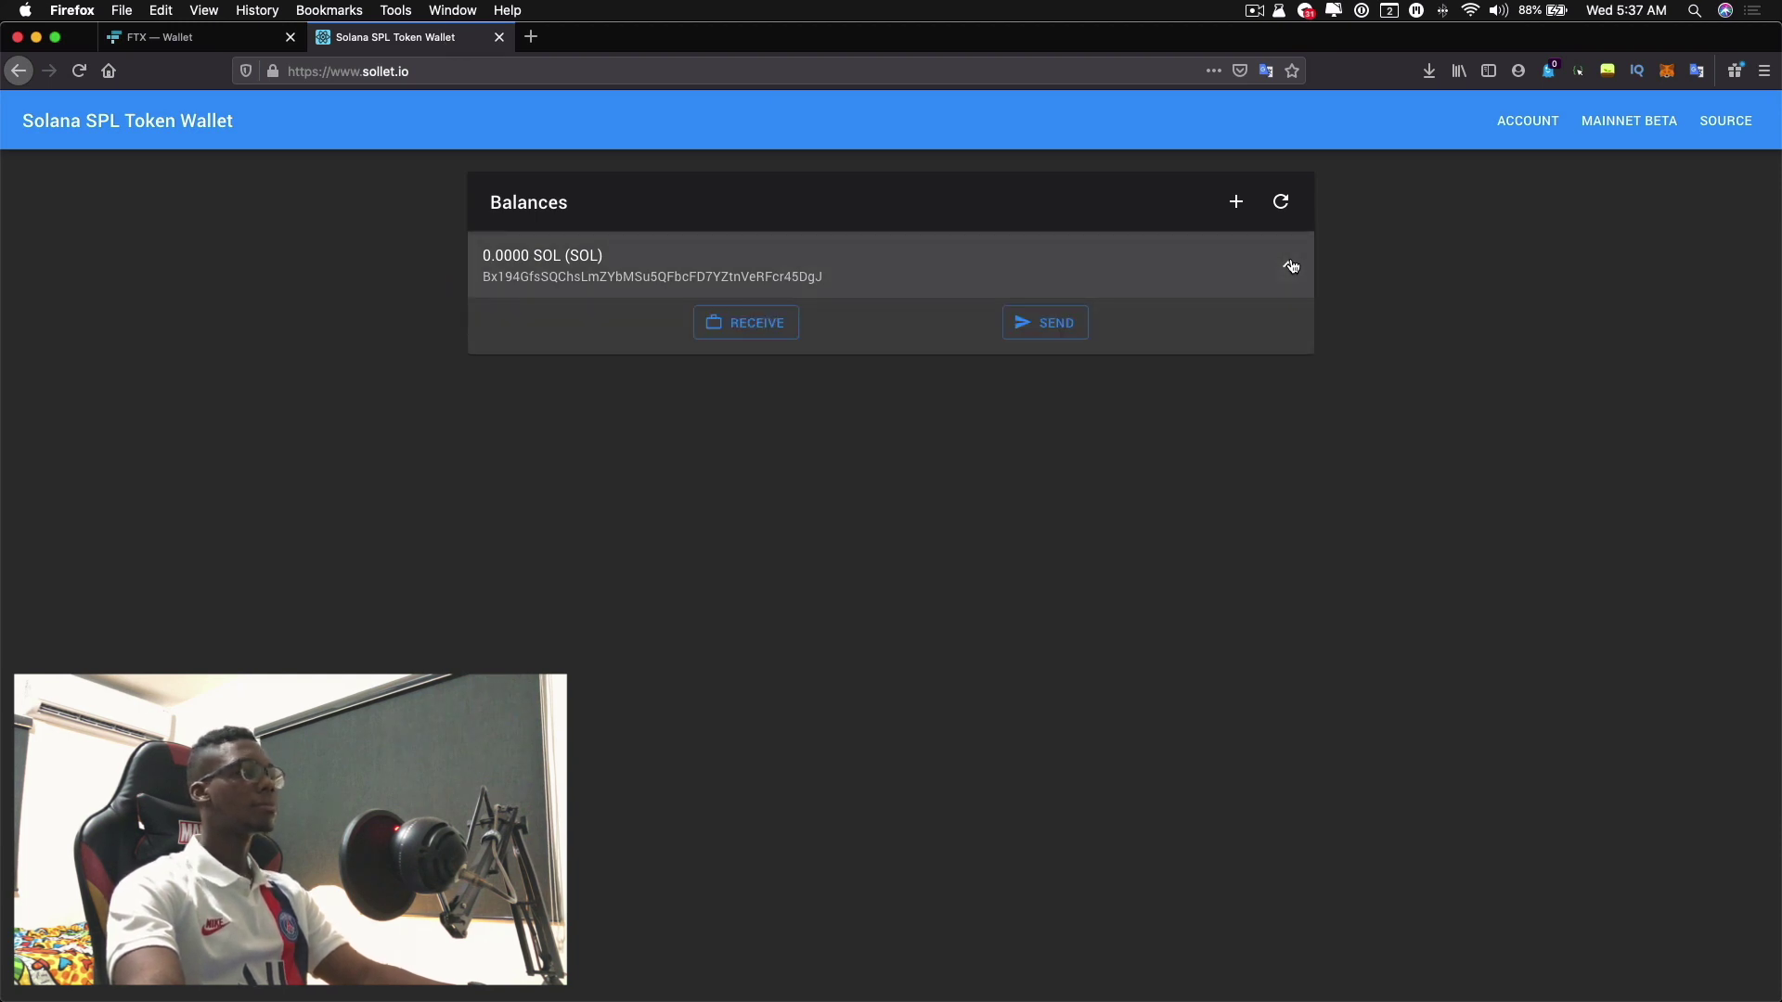
pyautogui.click(773, 340)
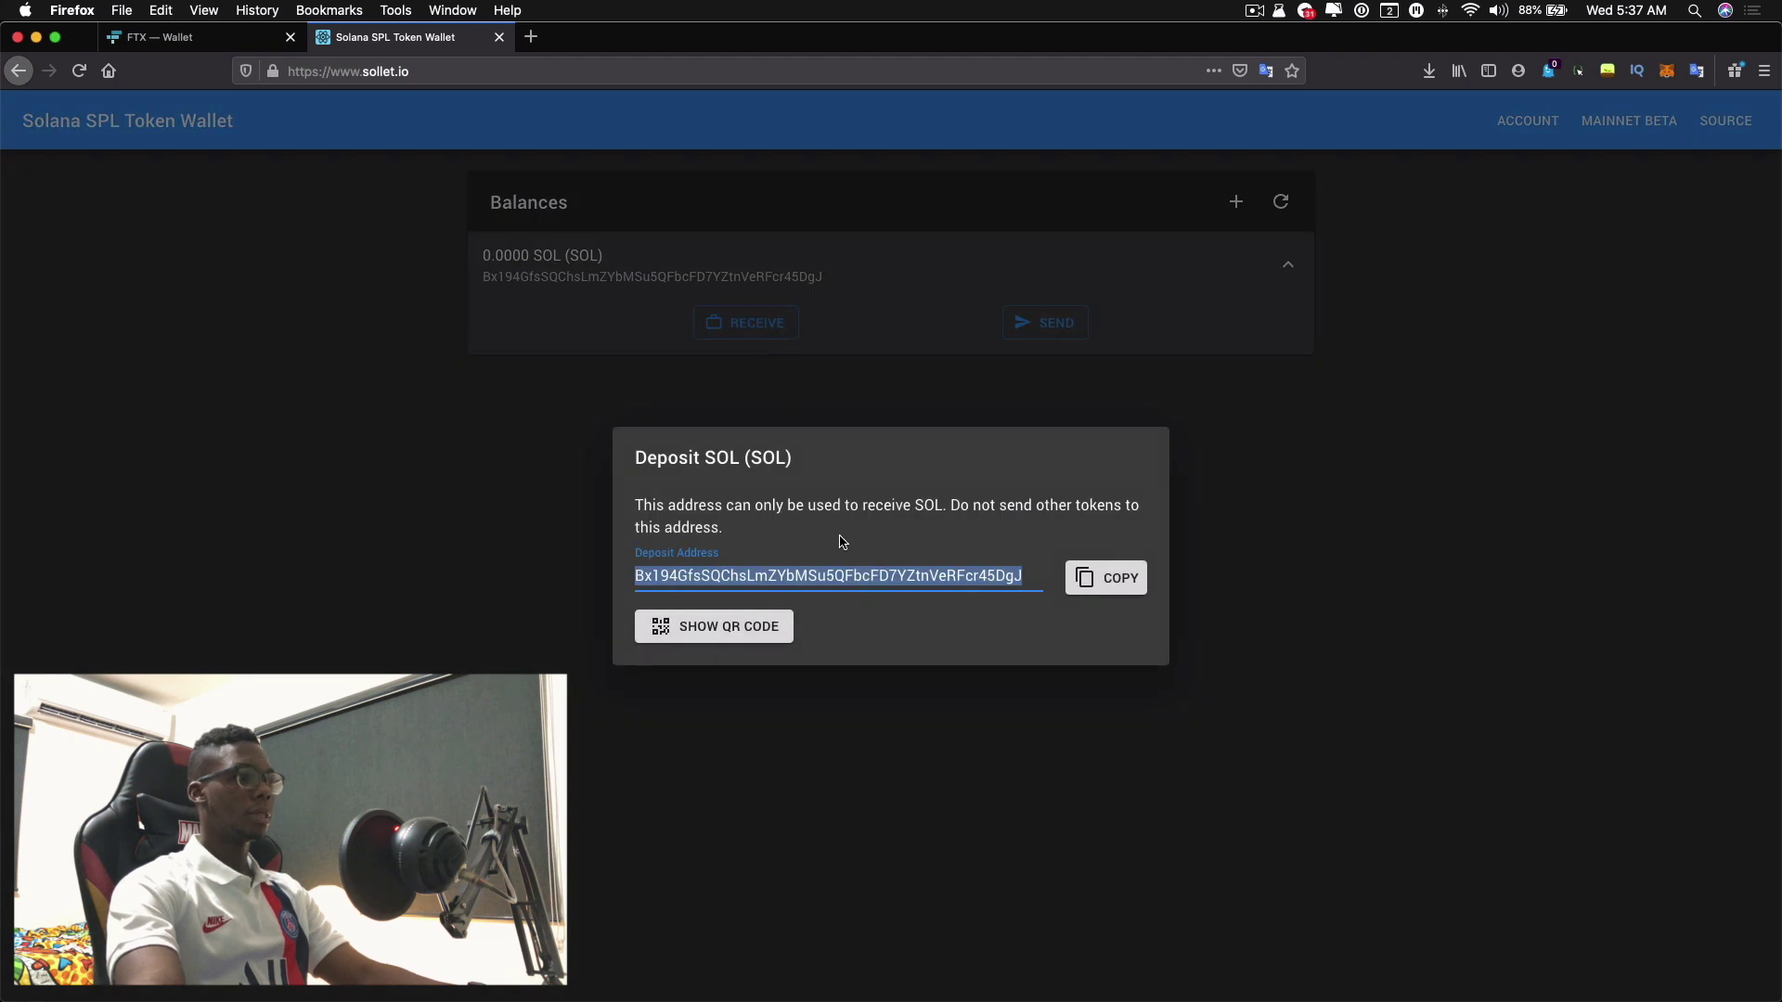
pyautogui.click(1124, 587)
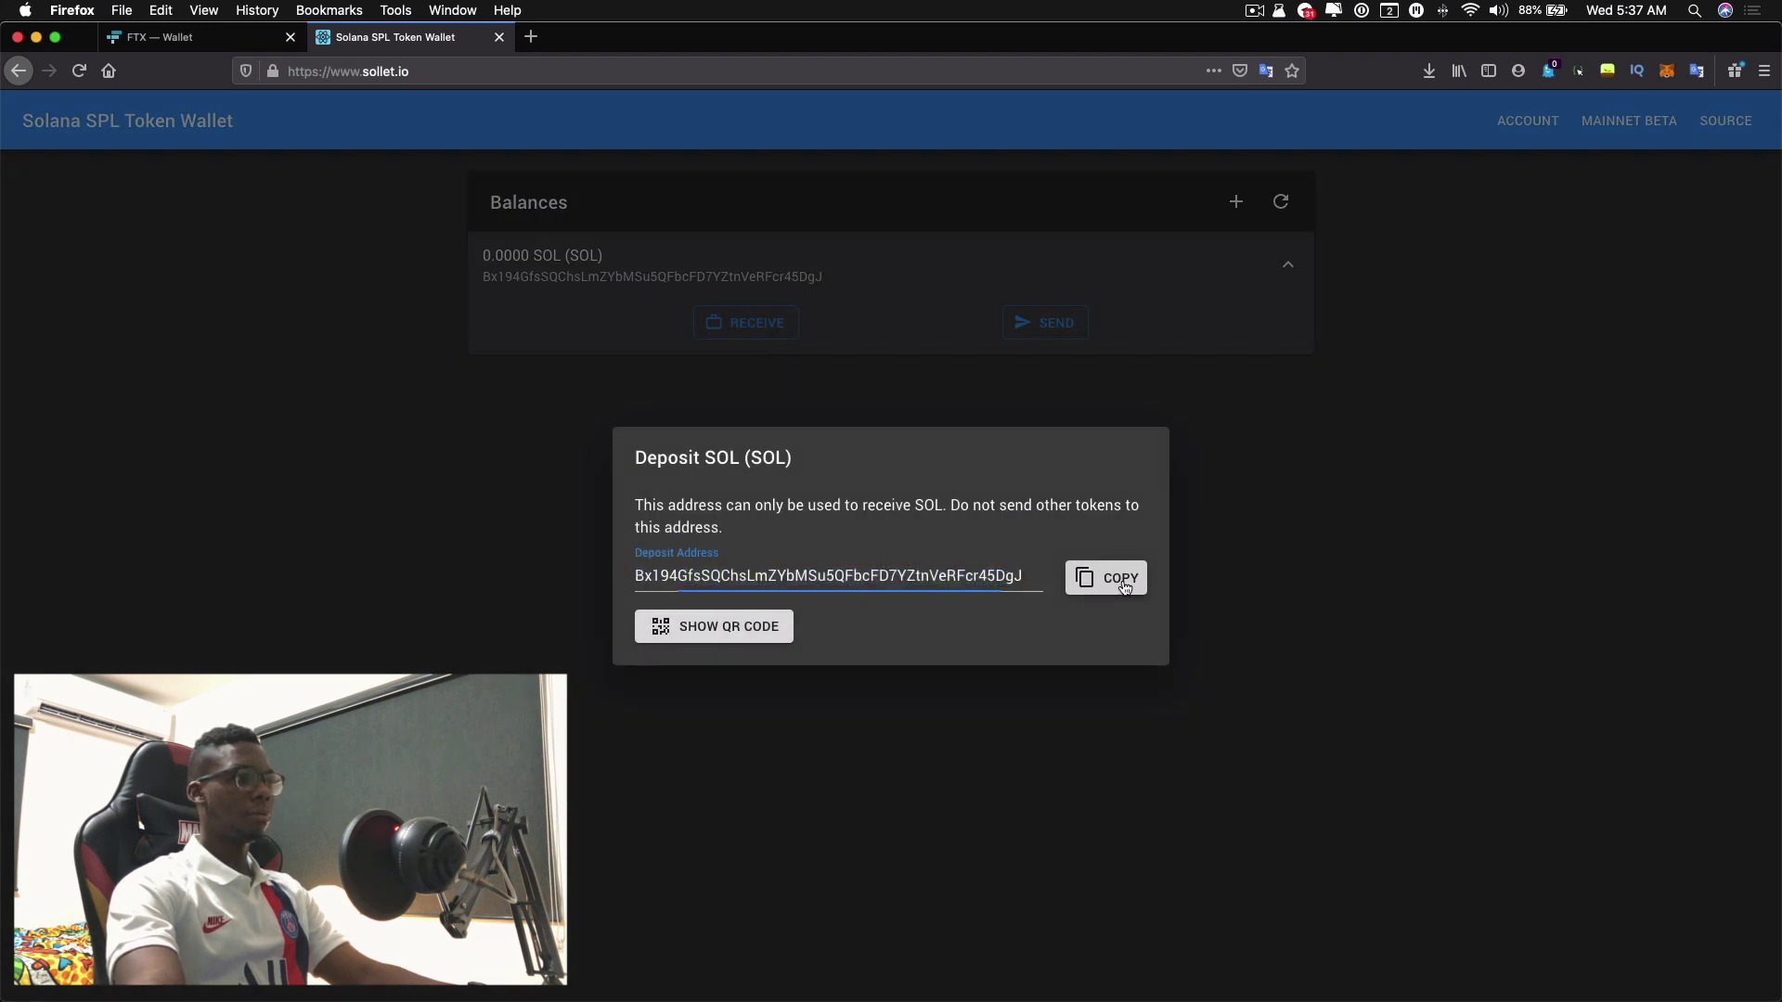
pyautogui.click(190, 48)
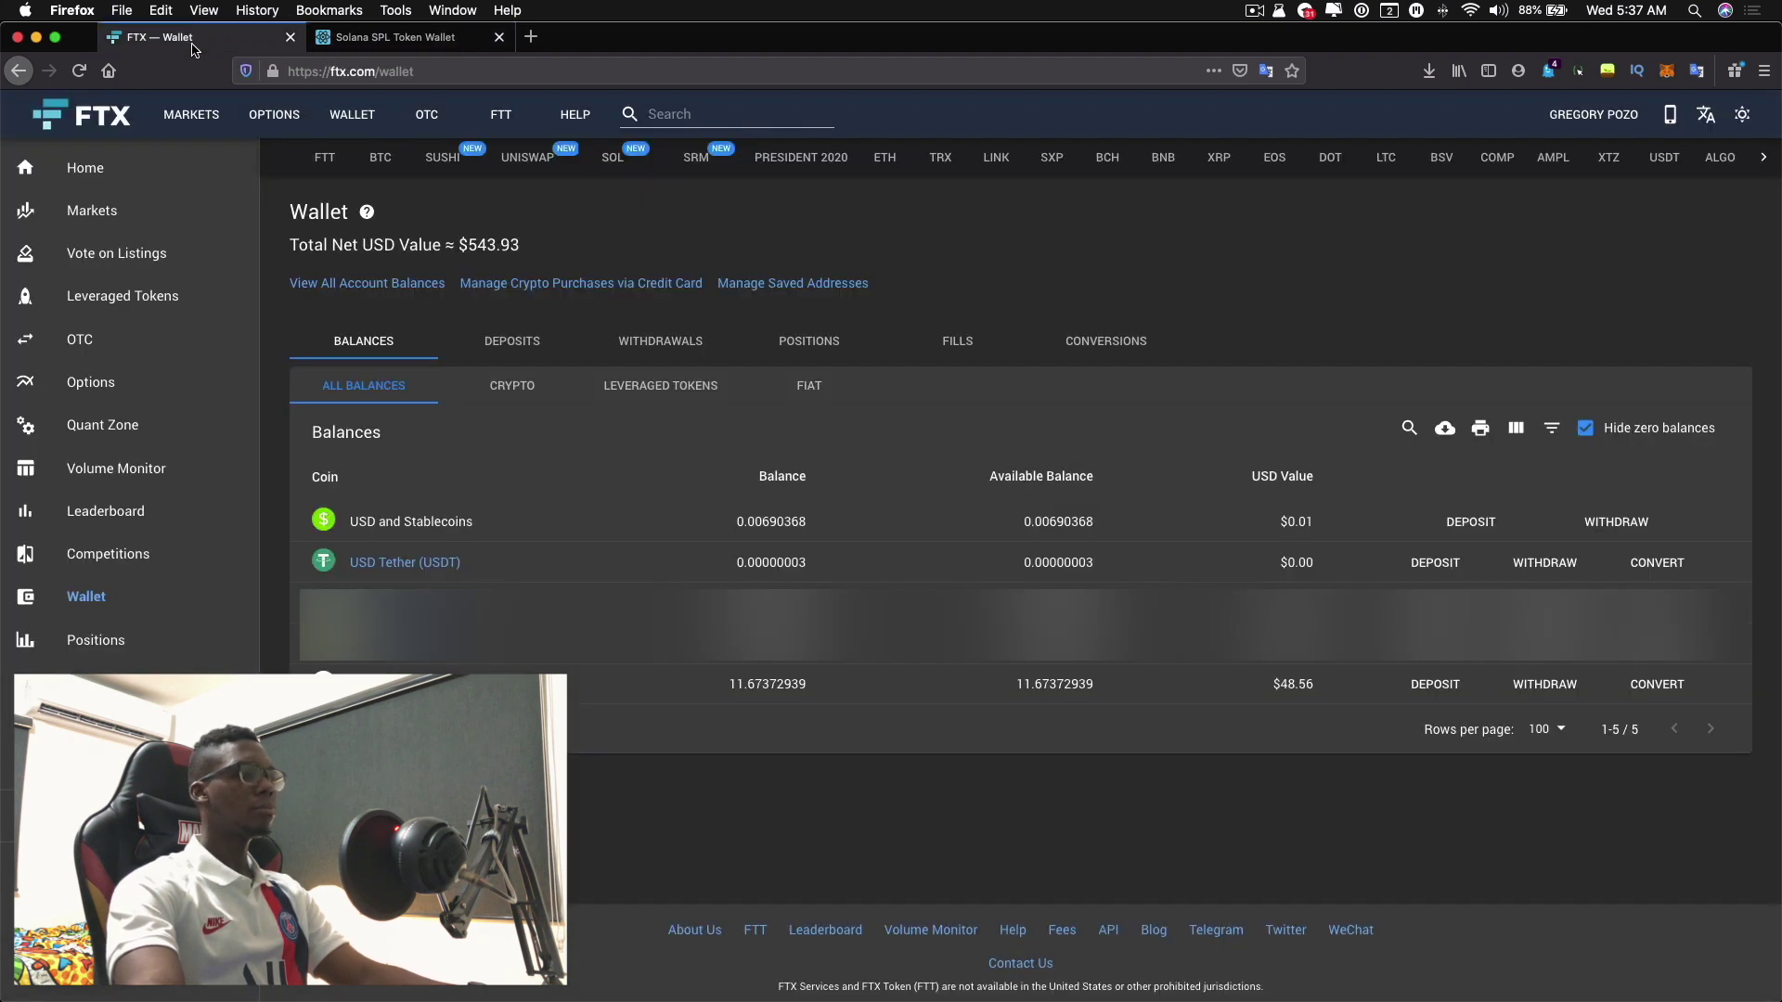
# Step: Set up a 1 SOL FTX withdrawal to the pasted Sollet address, saved as 'sollet wallet 1'
pyautogui.click(1575, 686)
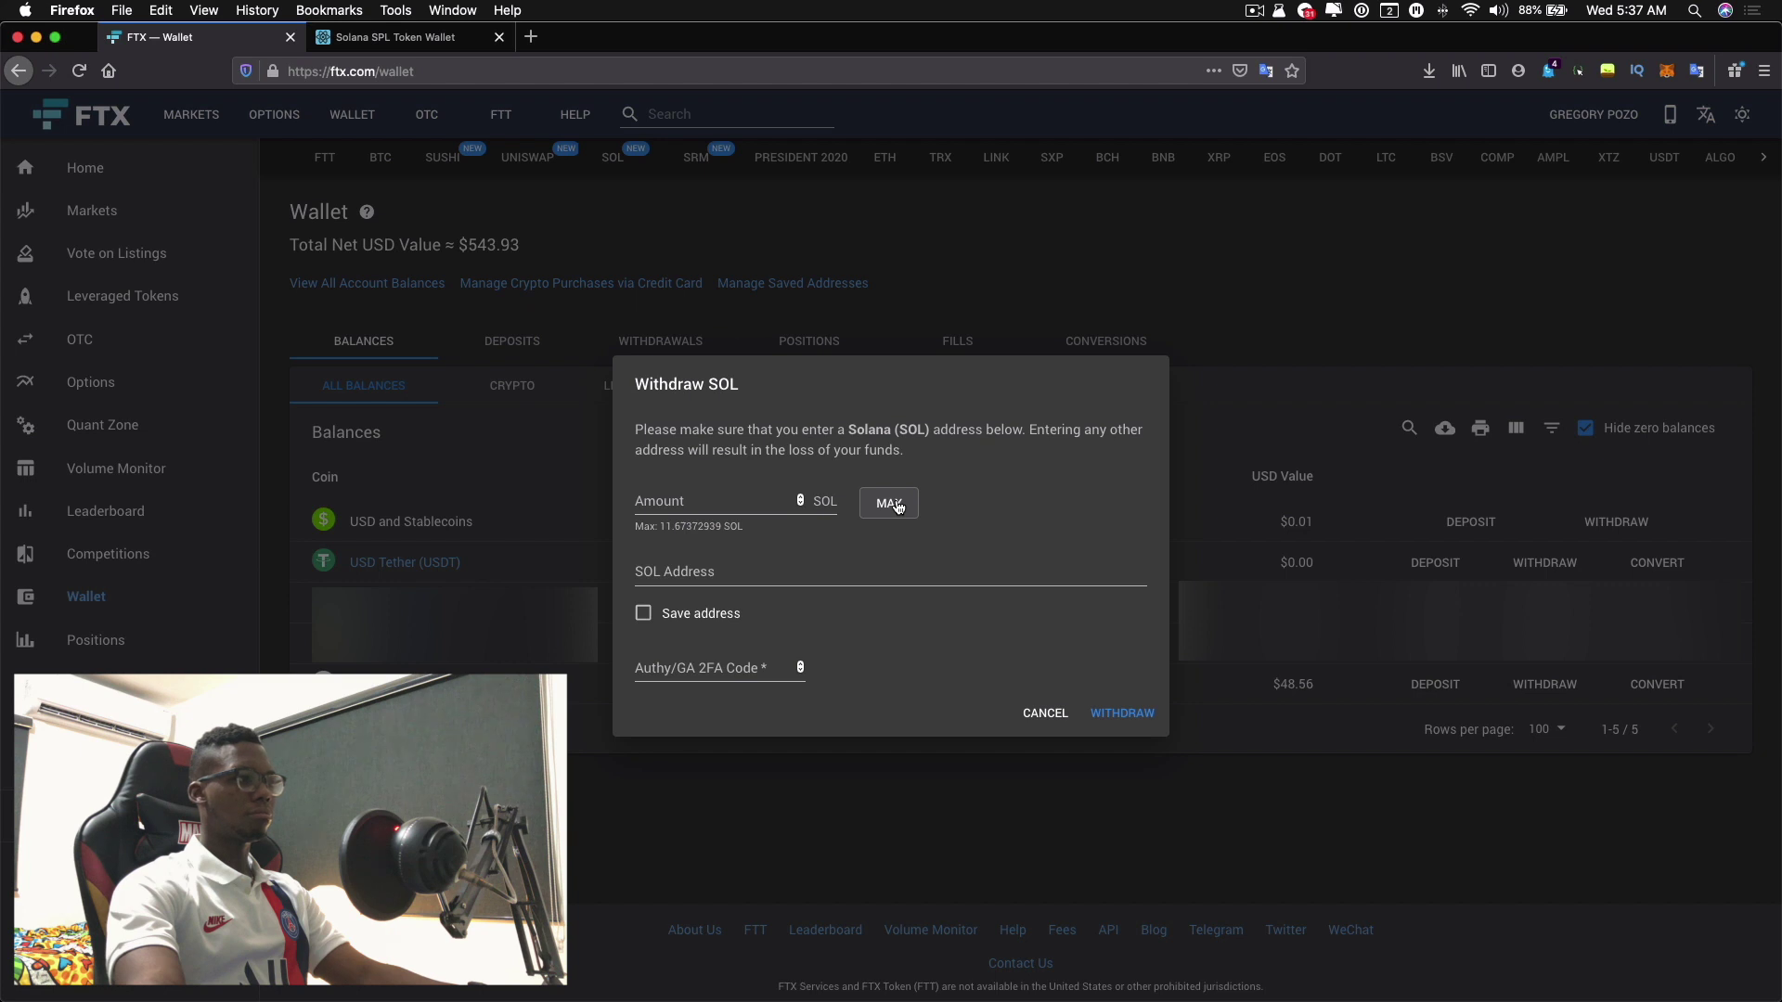
pyautogui.click(760, 506)
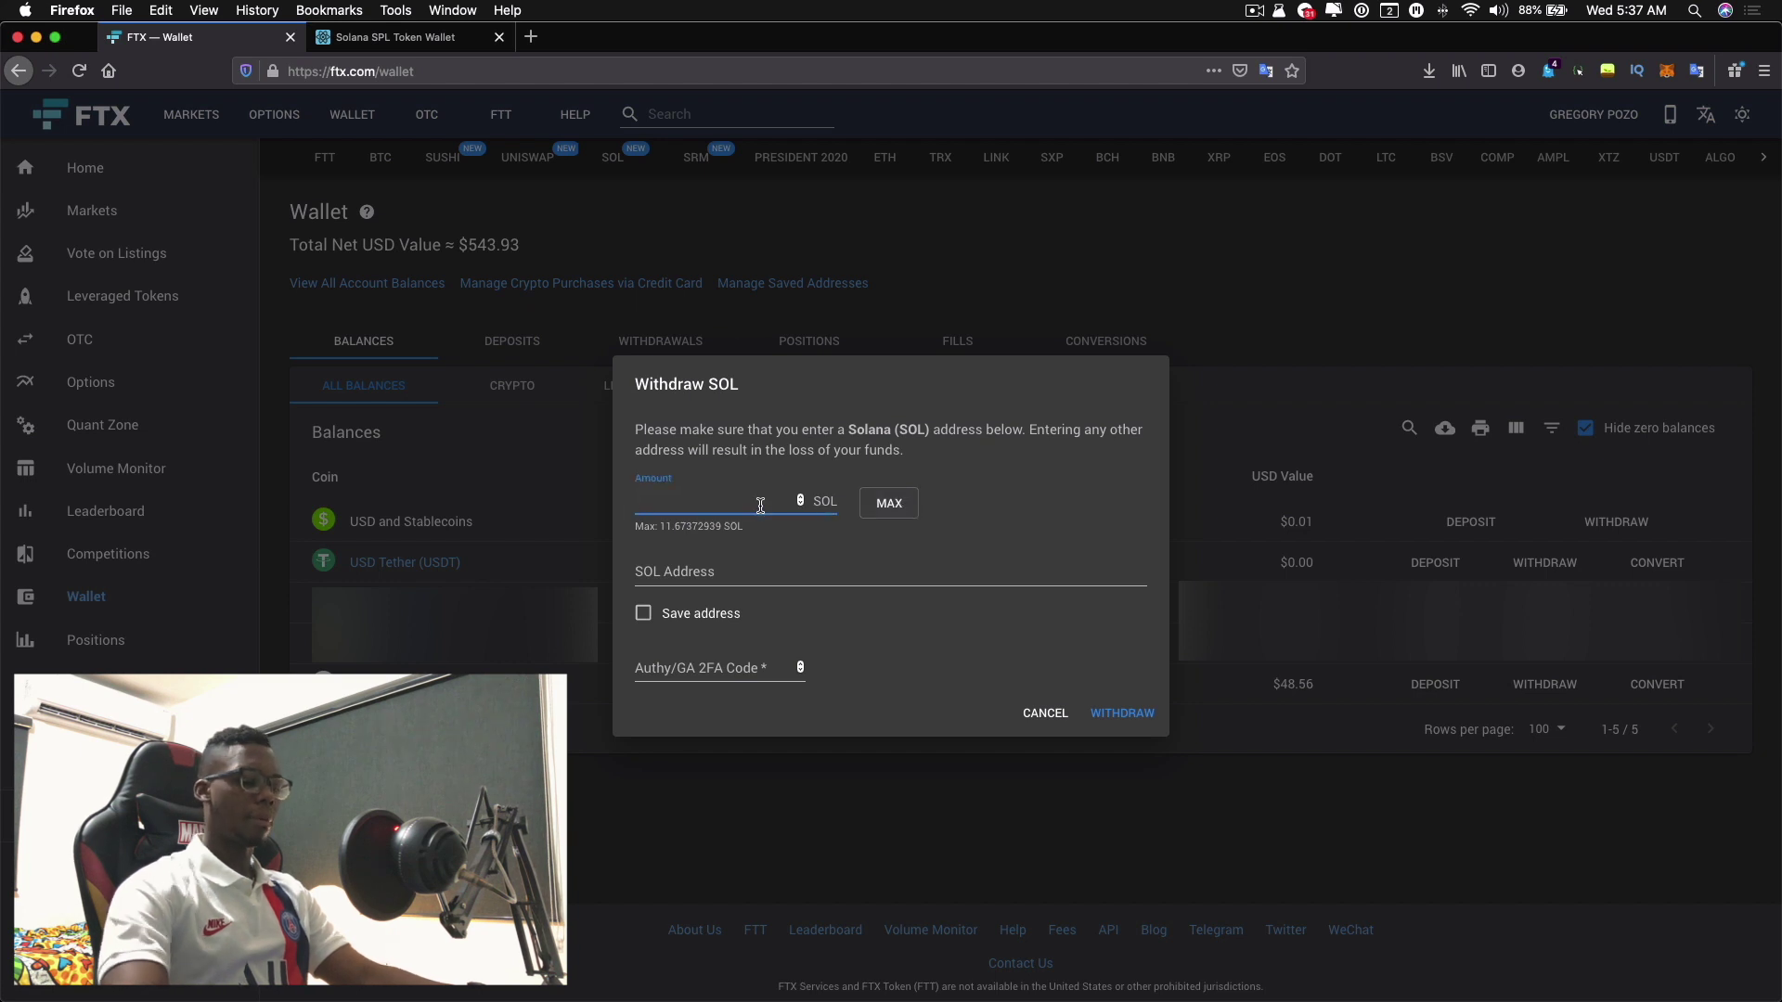
pyautogui.write('1')
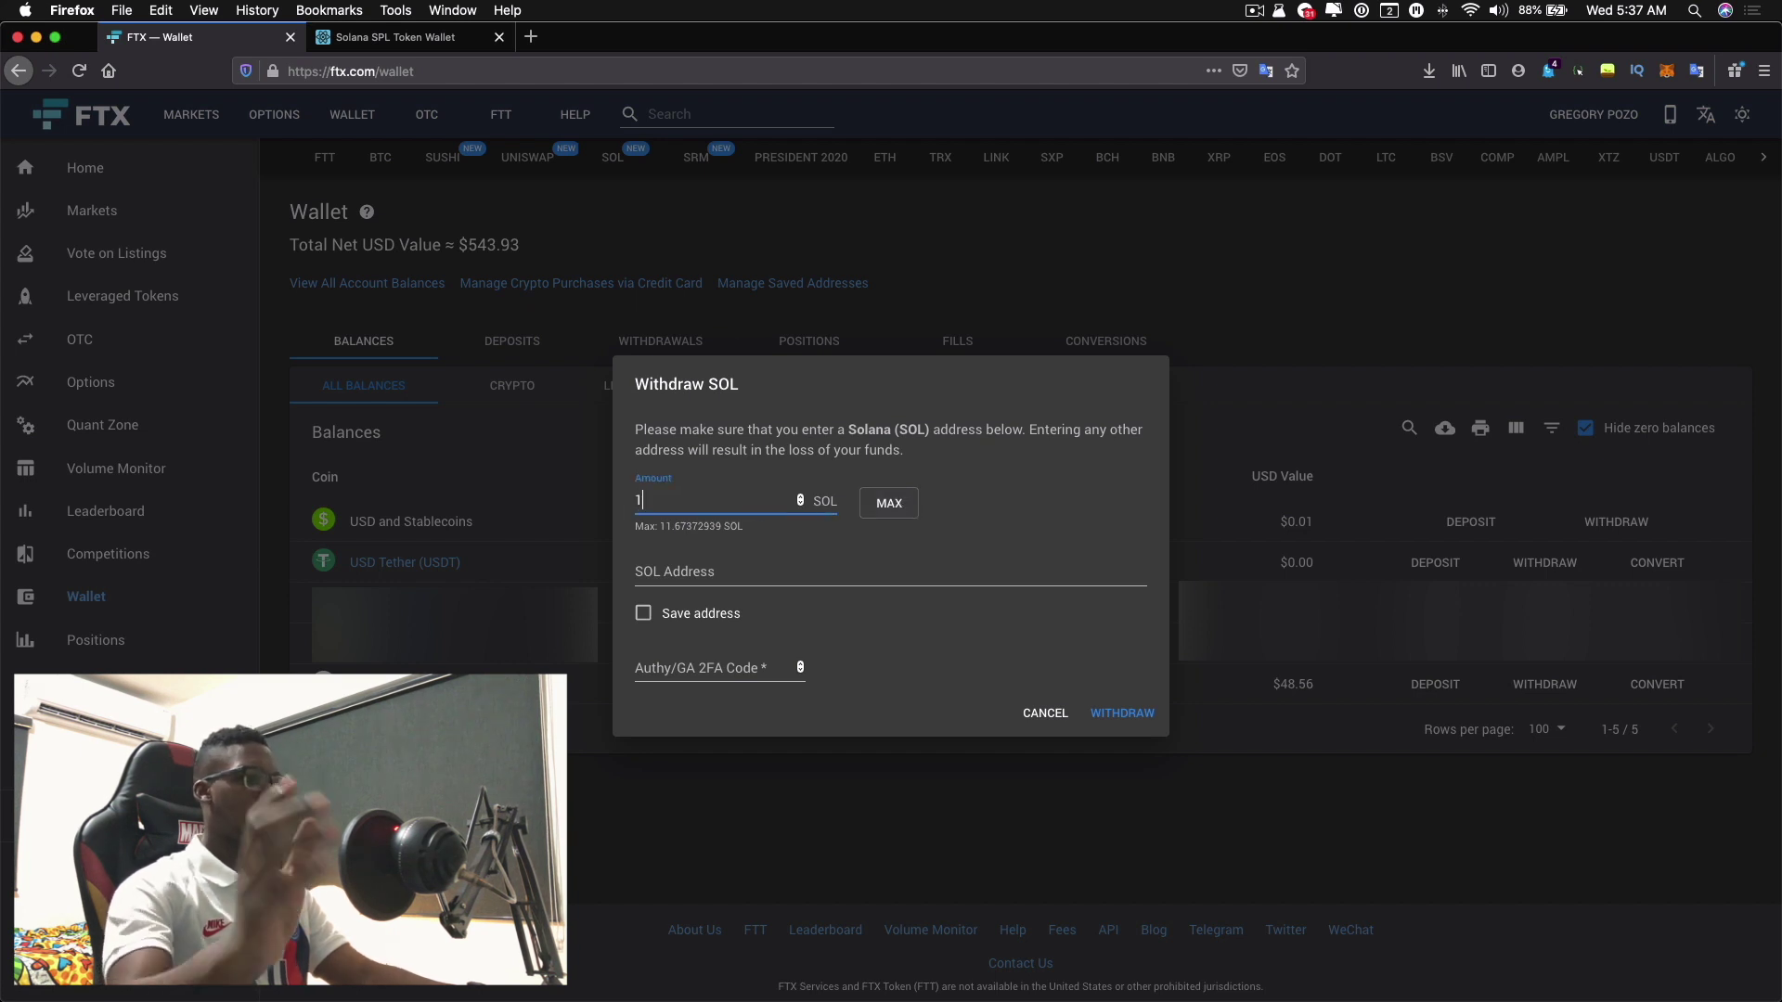
pyautogui.click(766, 582)
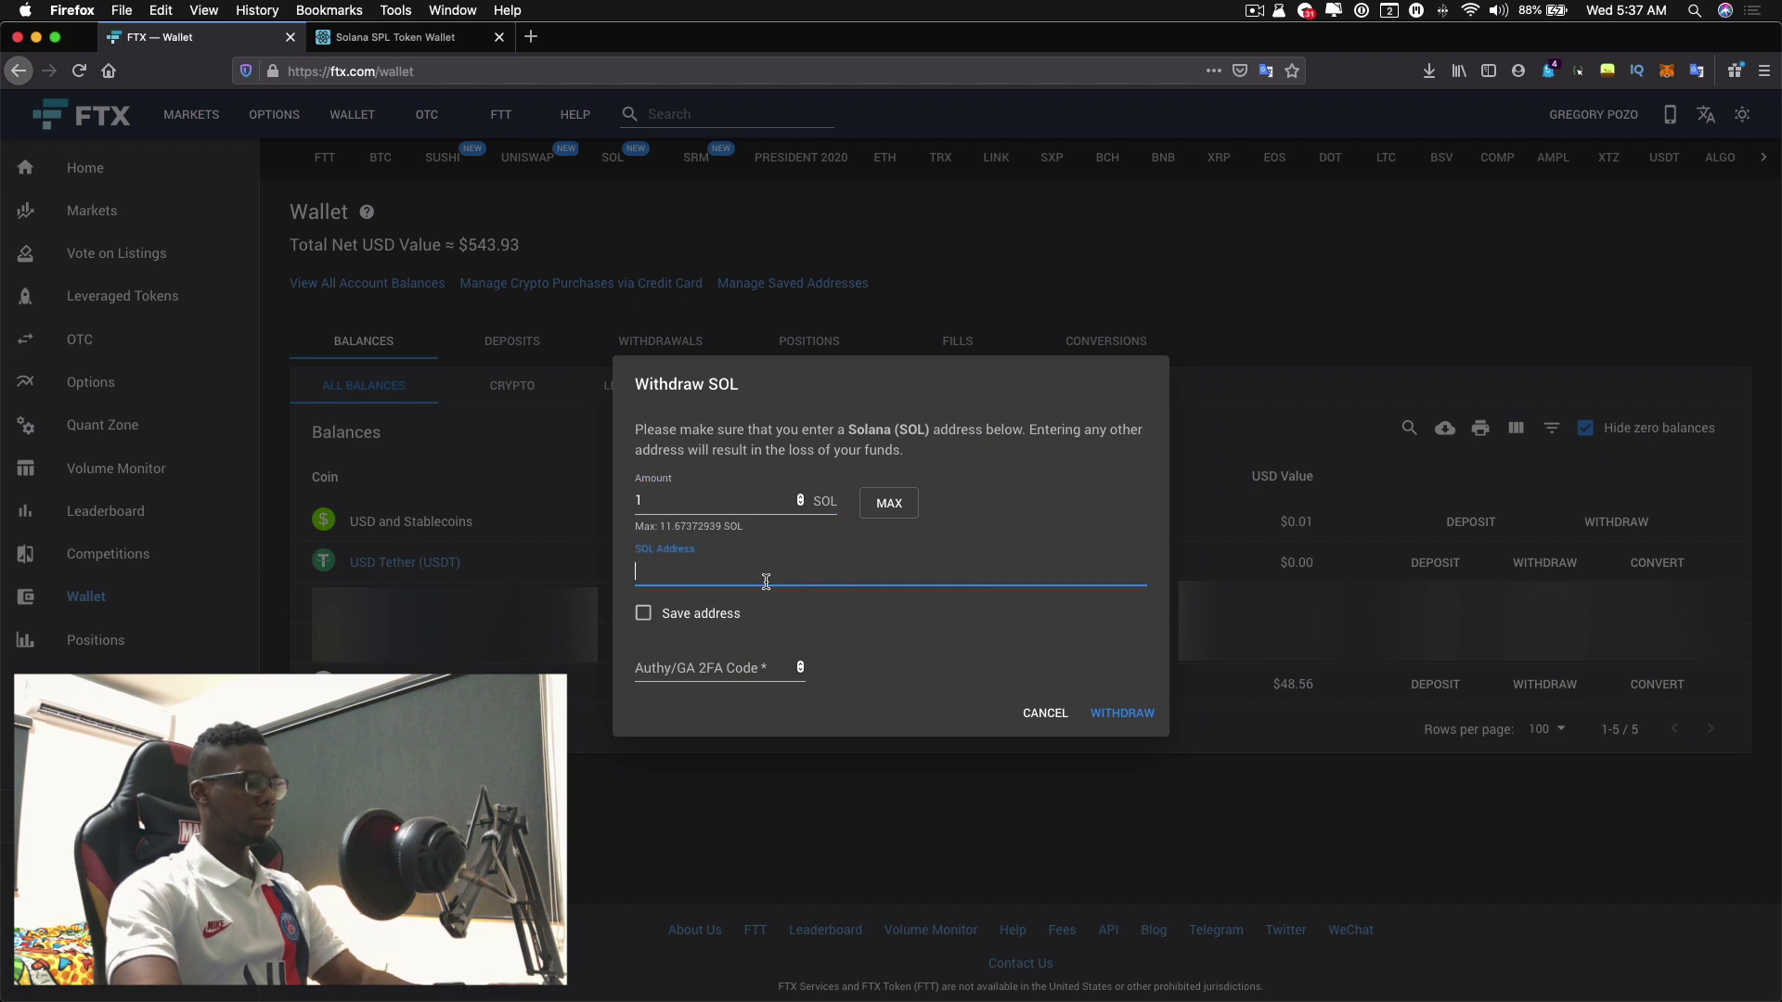
pyautogui.press('super+v')
pyautogui.click(643, 614)
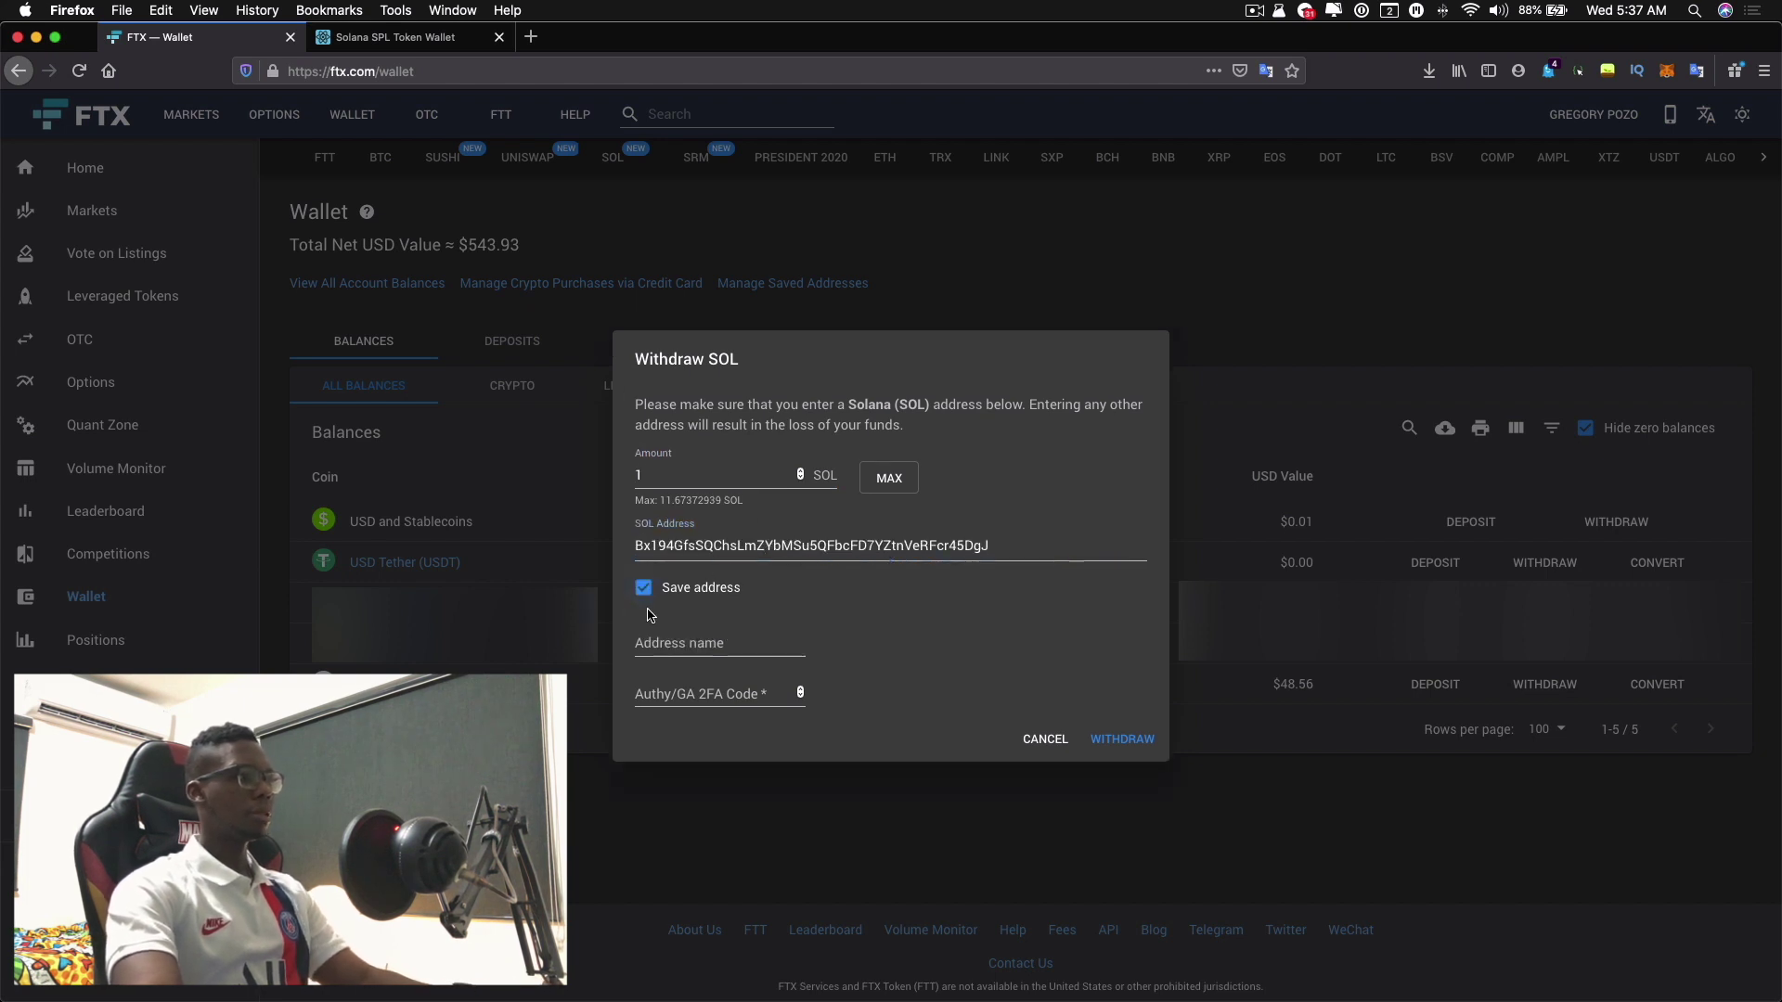
pyautogui.click(738, 643)
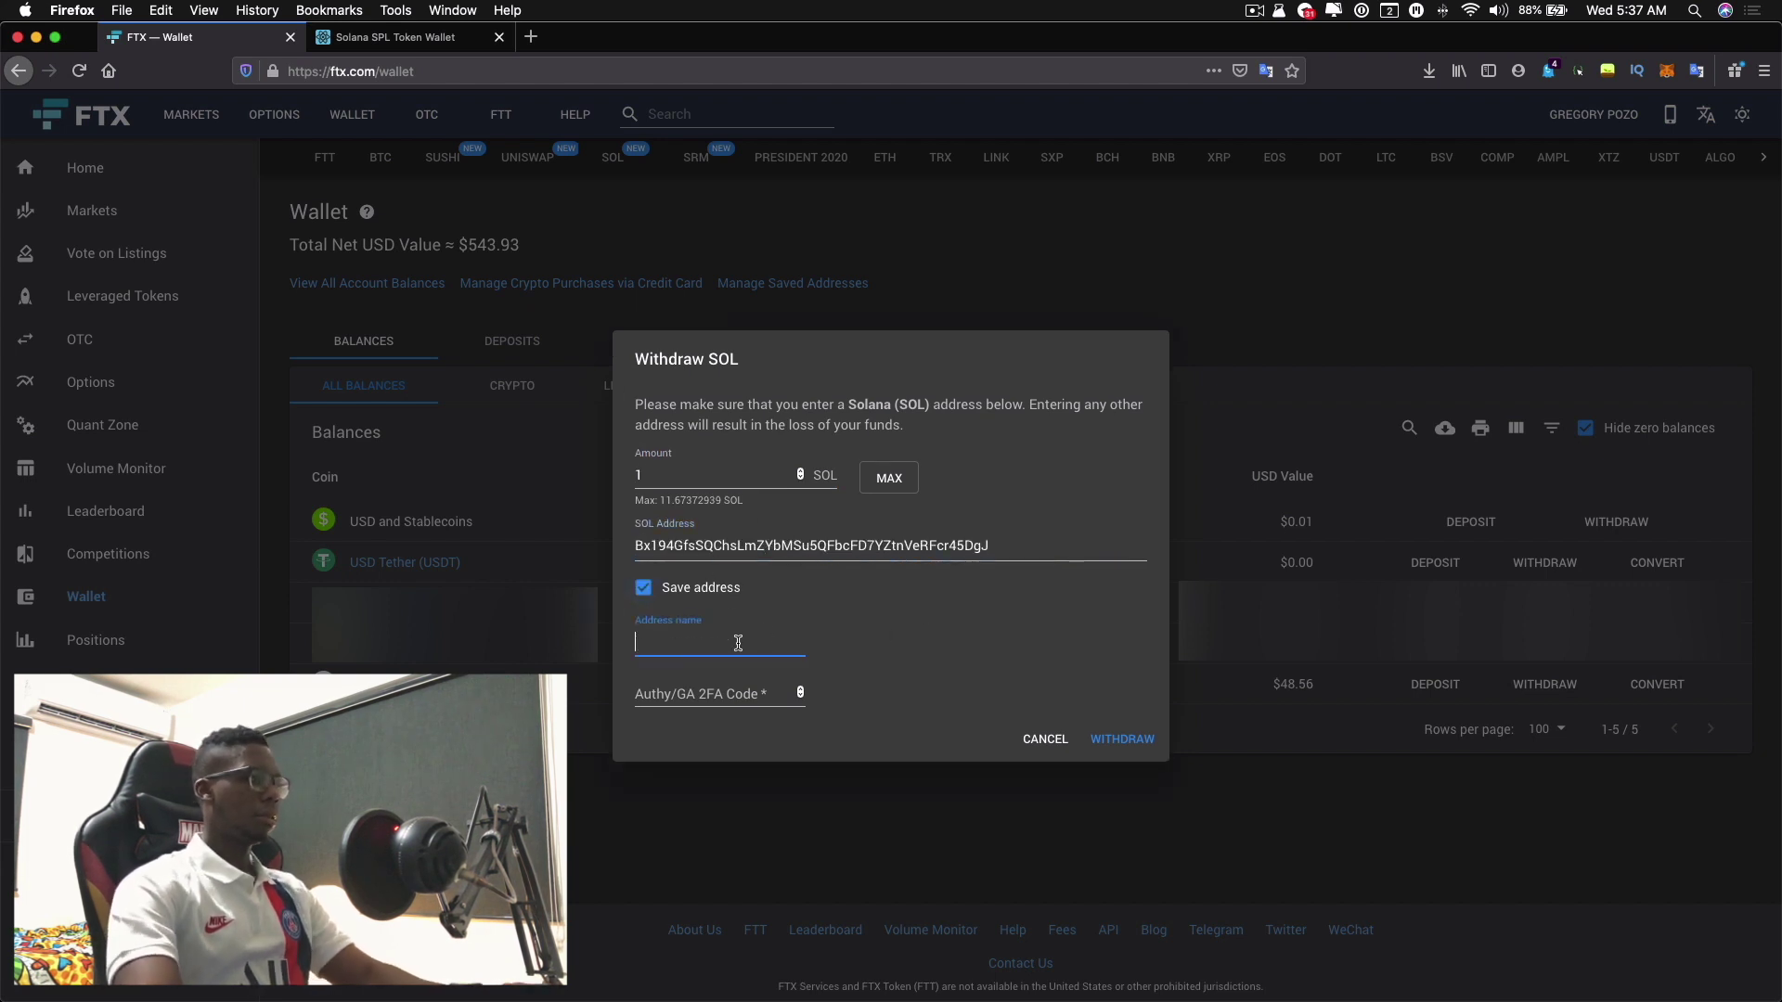
pyautogui.write('soll')
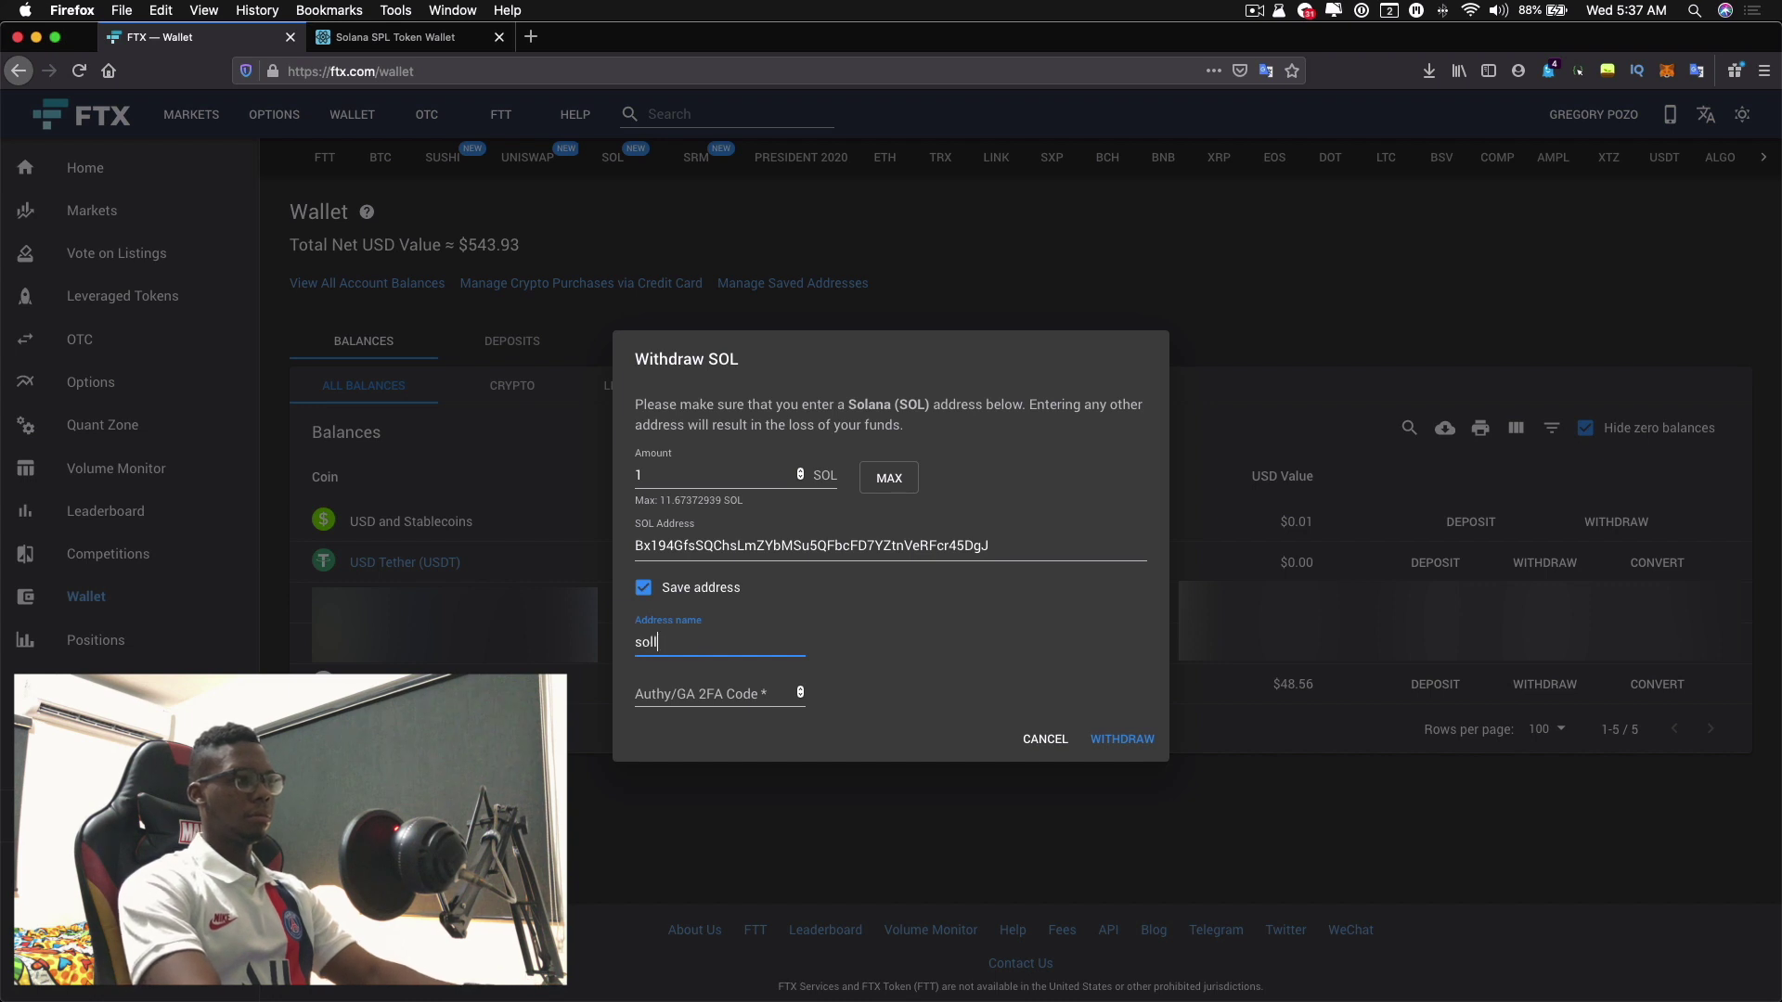
pyautogui.write('et wallet ')
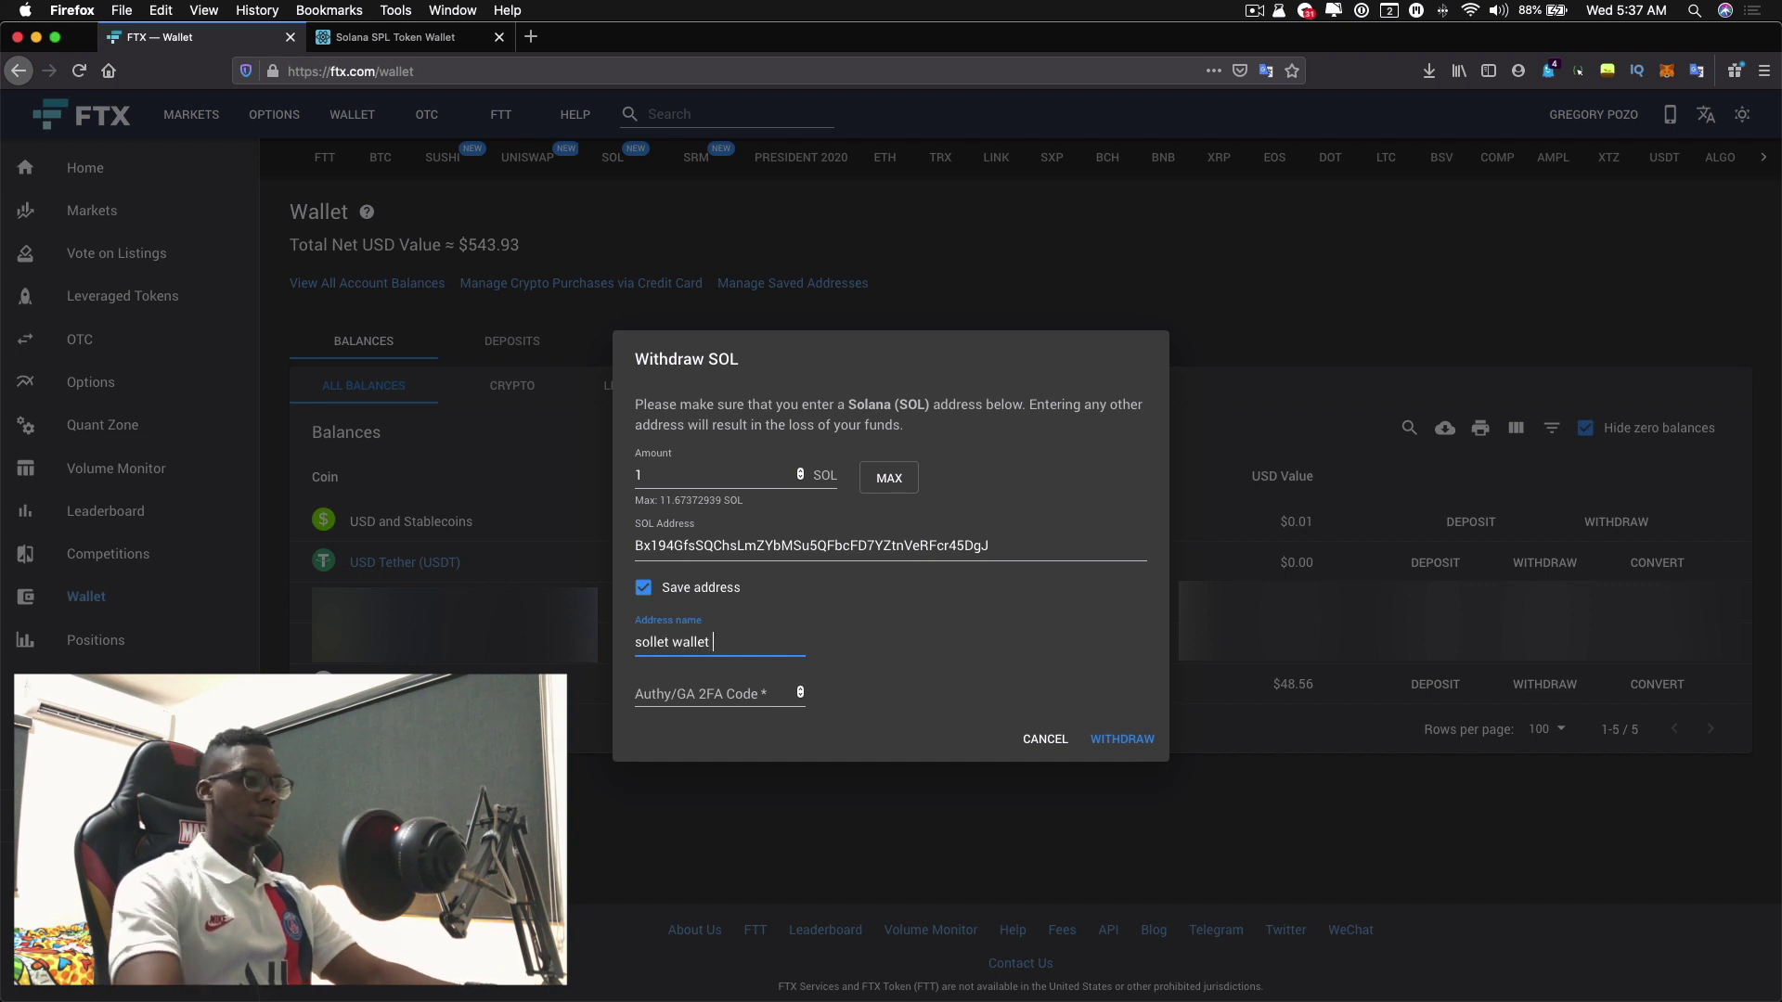
pyautogui.write('1')
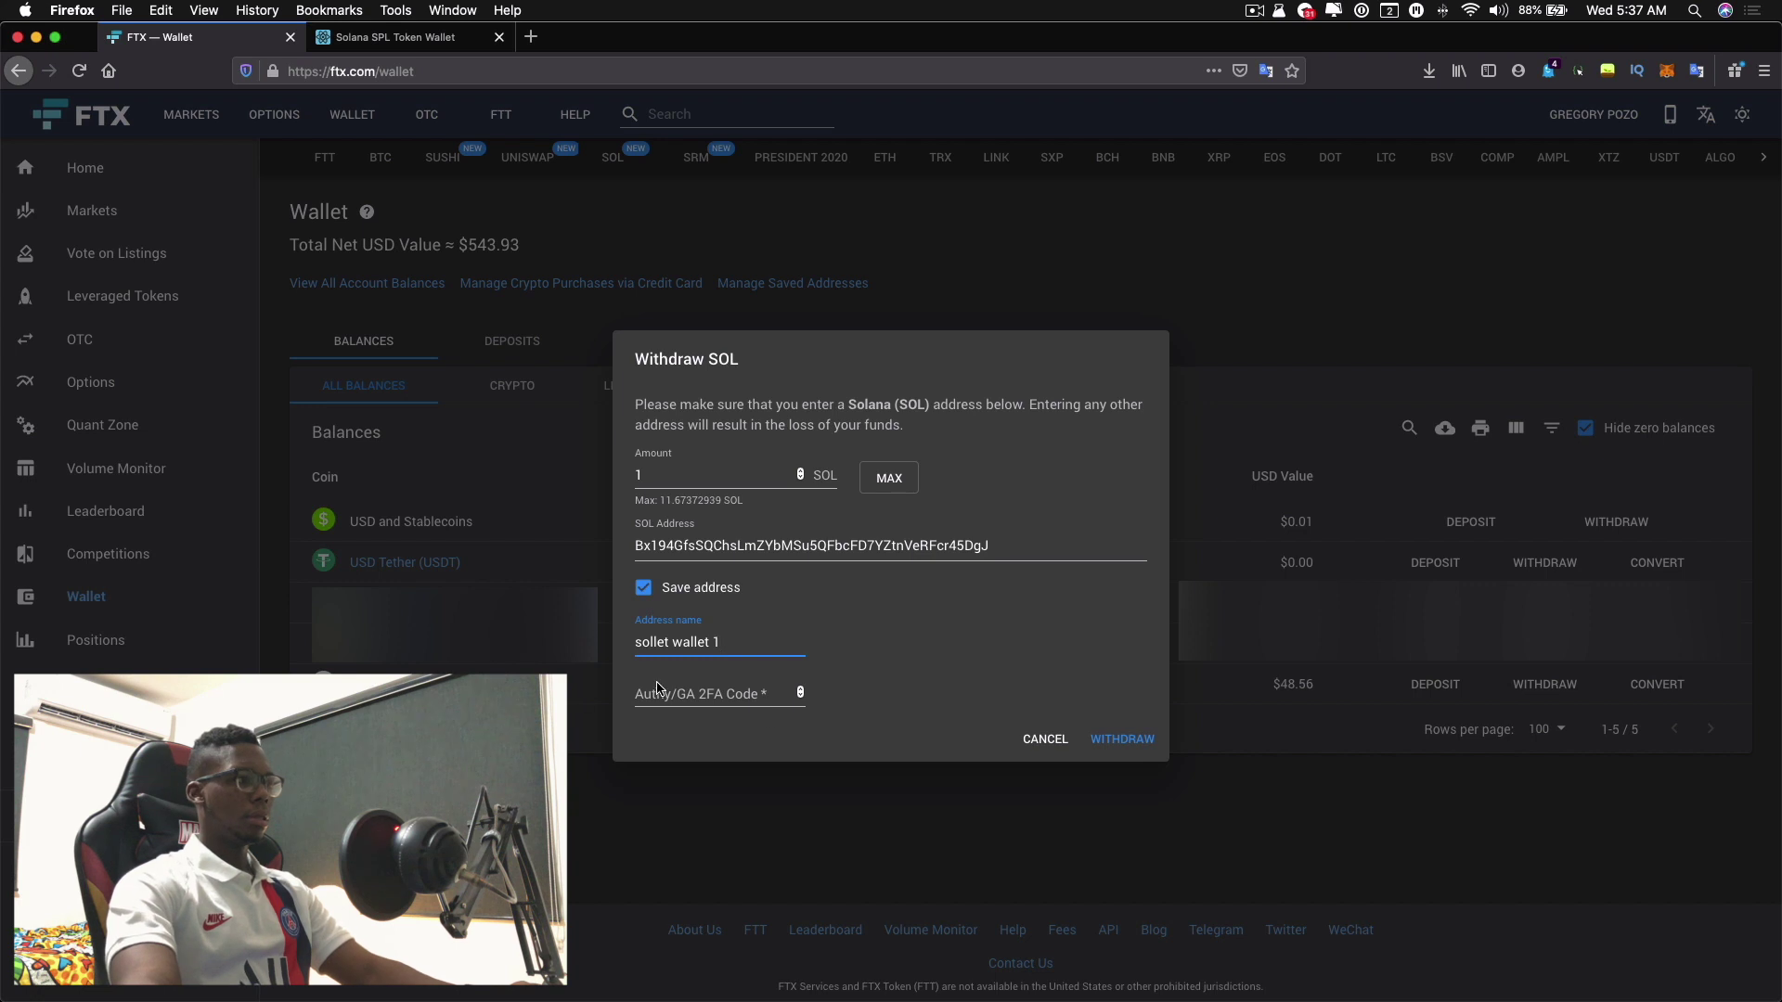
# Step: Enter the two-factor verification code and submit the withdrawal
pyautogui.click(676, 690)
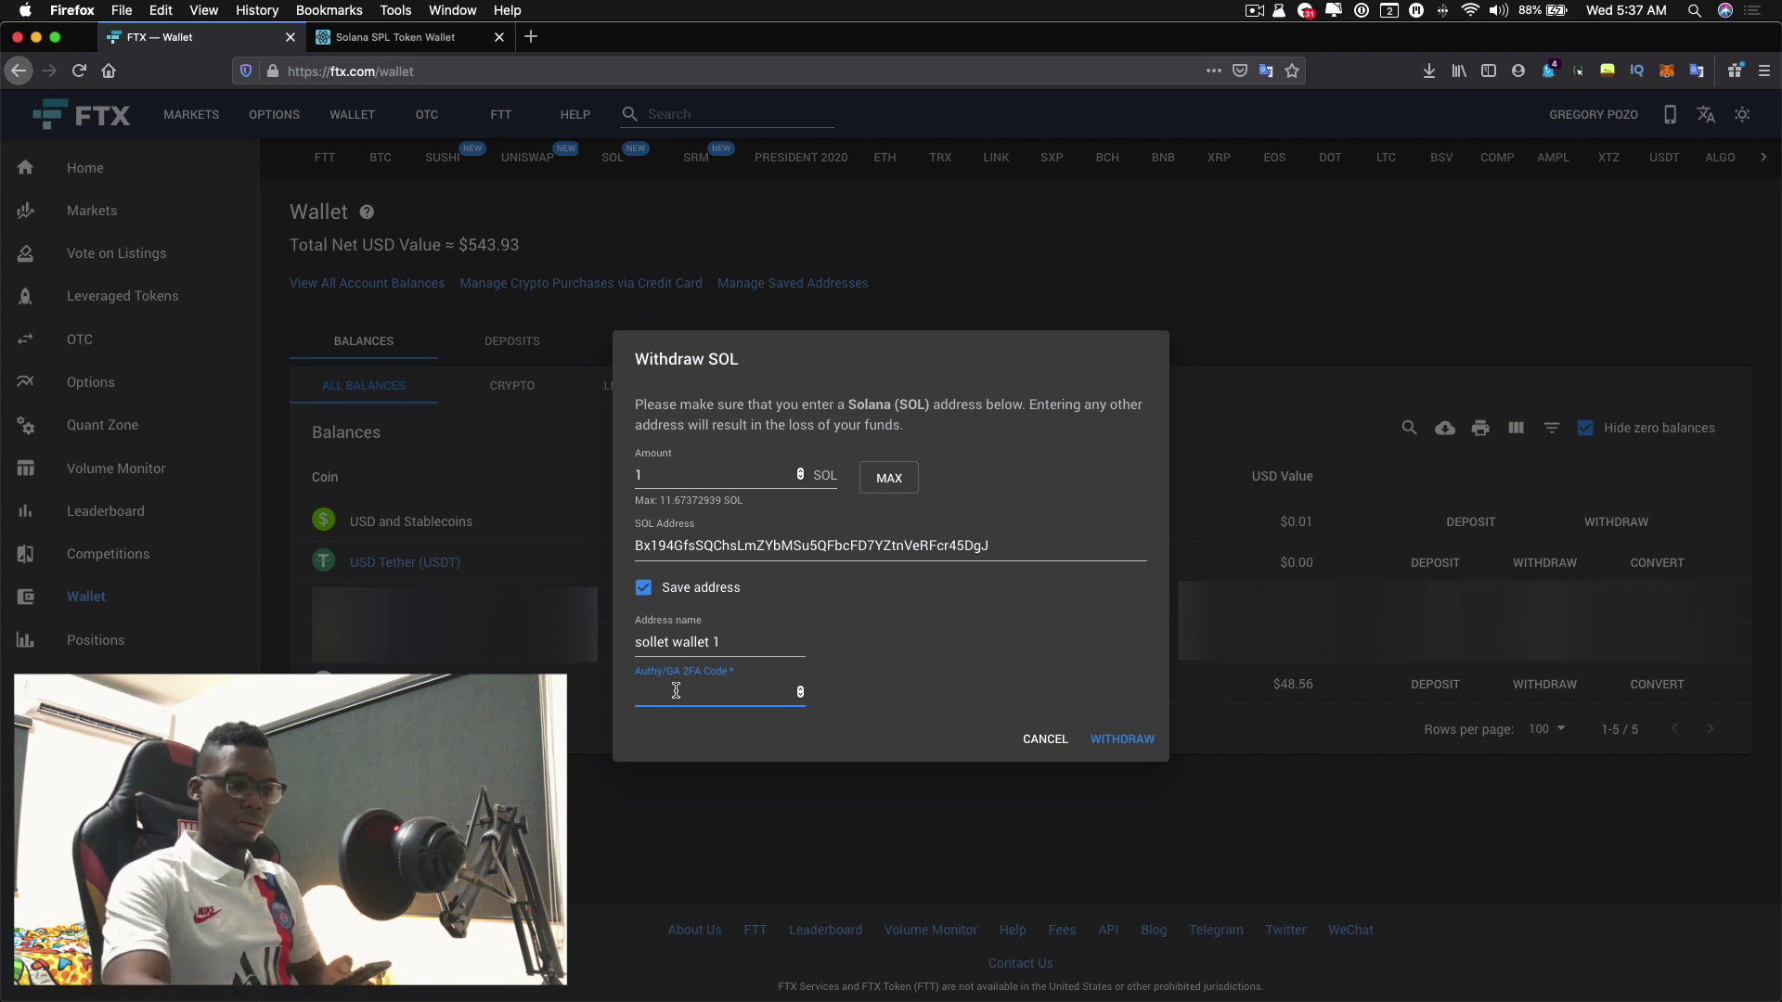
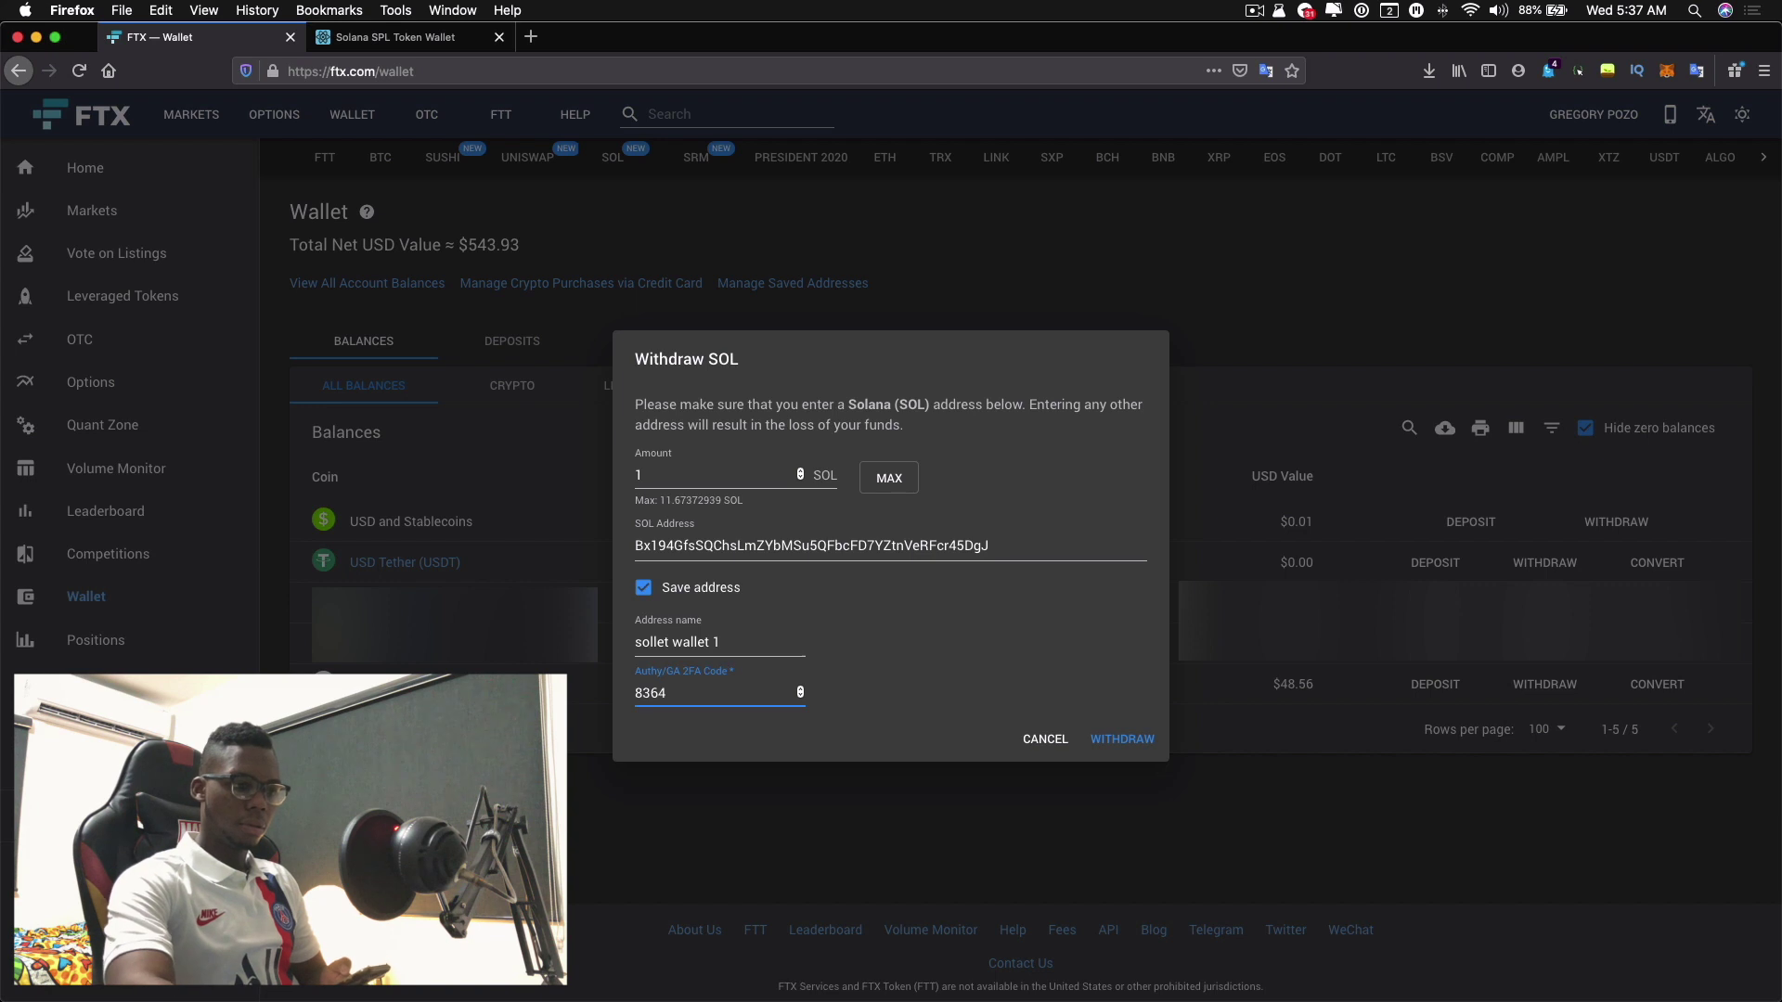
pyautogui.click(1122, 739)
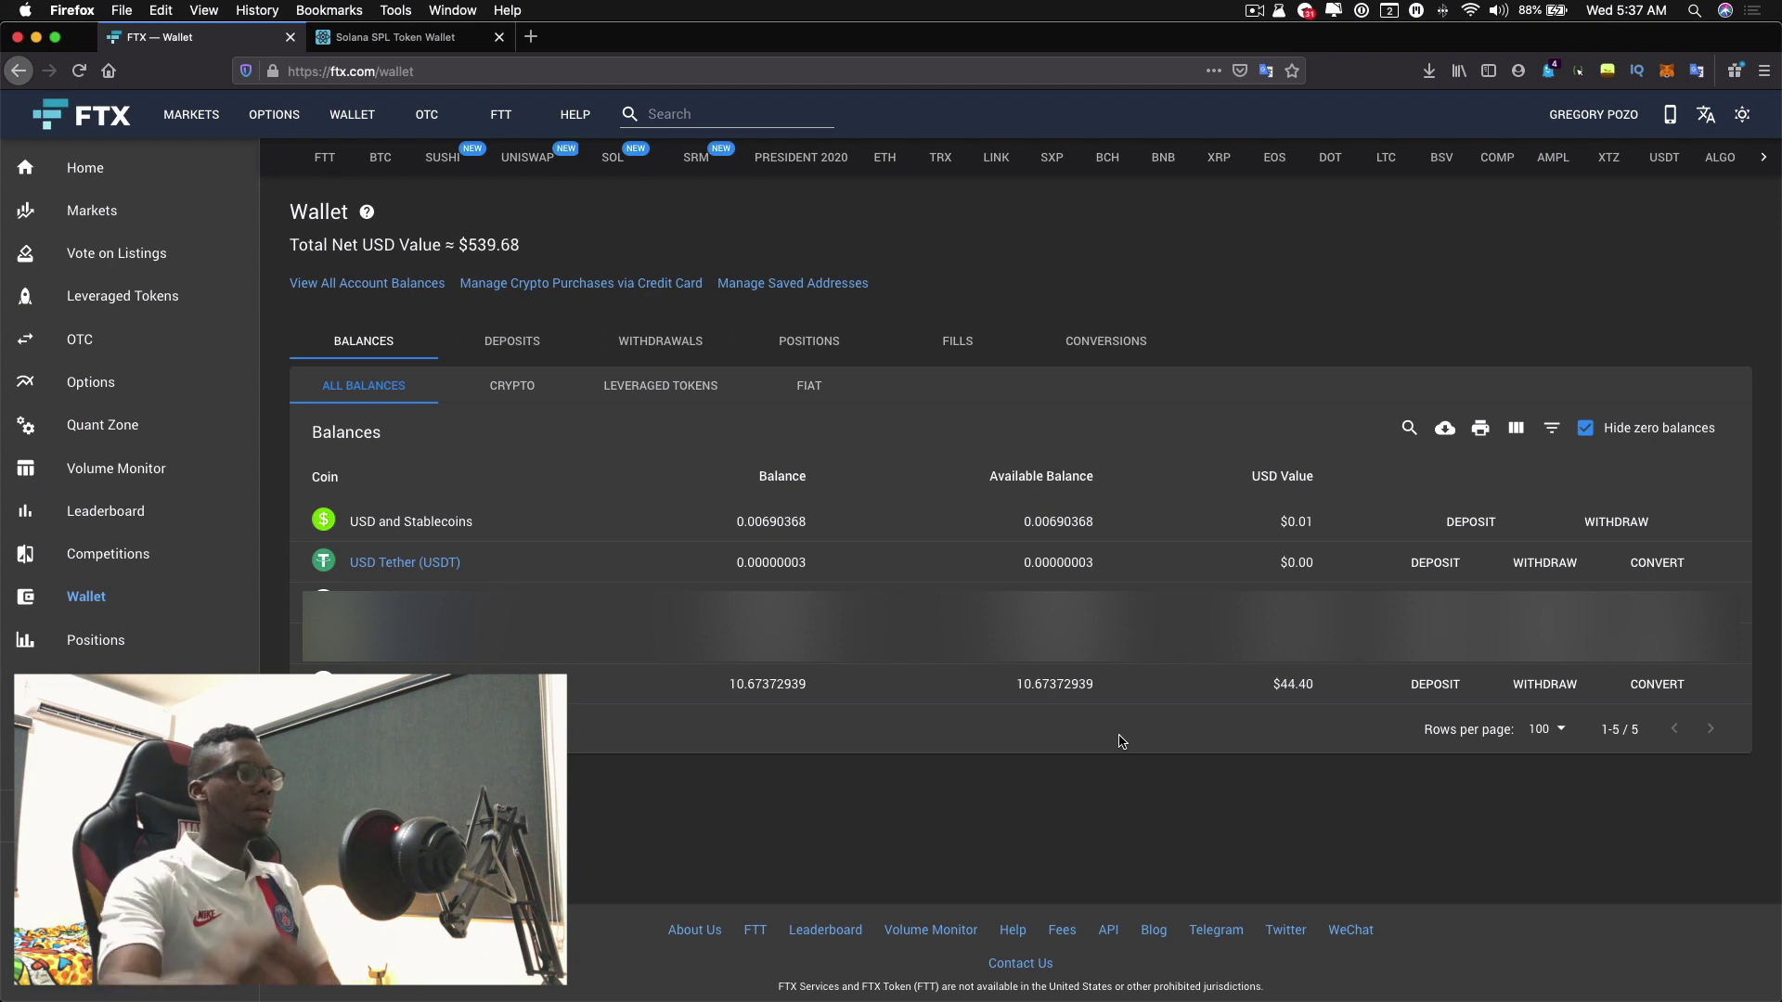
# Step: In Sollet, close the deposit dialog, collapse the SOL row and refresh balances
pyautogui.click(432, 42)
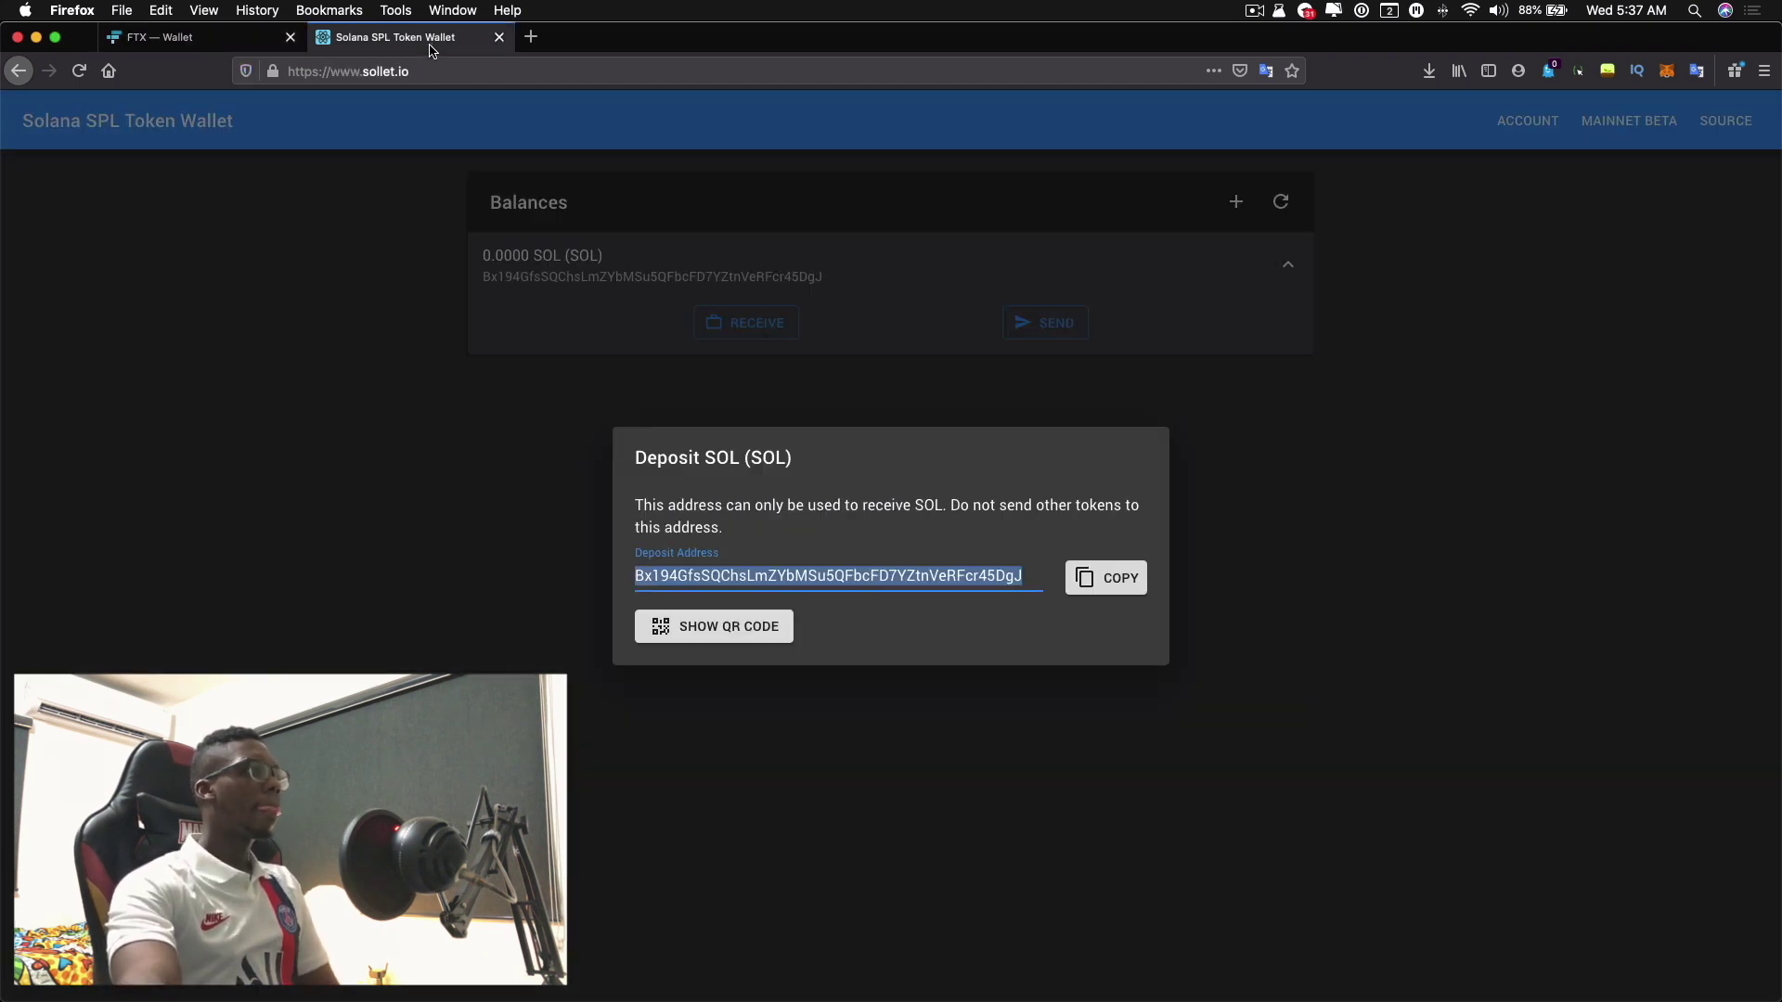
pyautogui.click(884, 826)
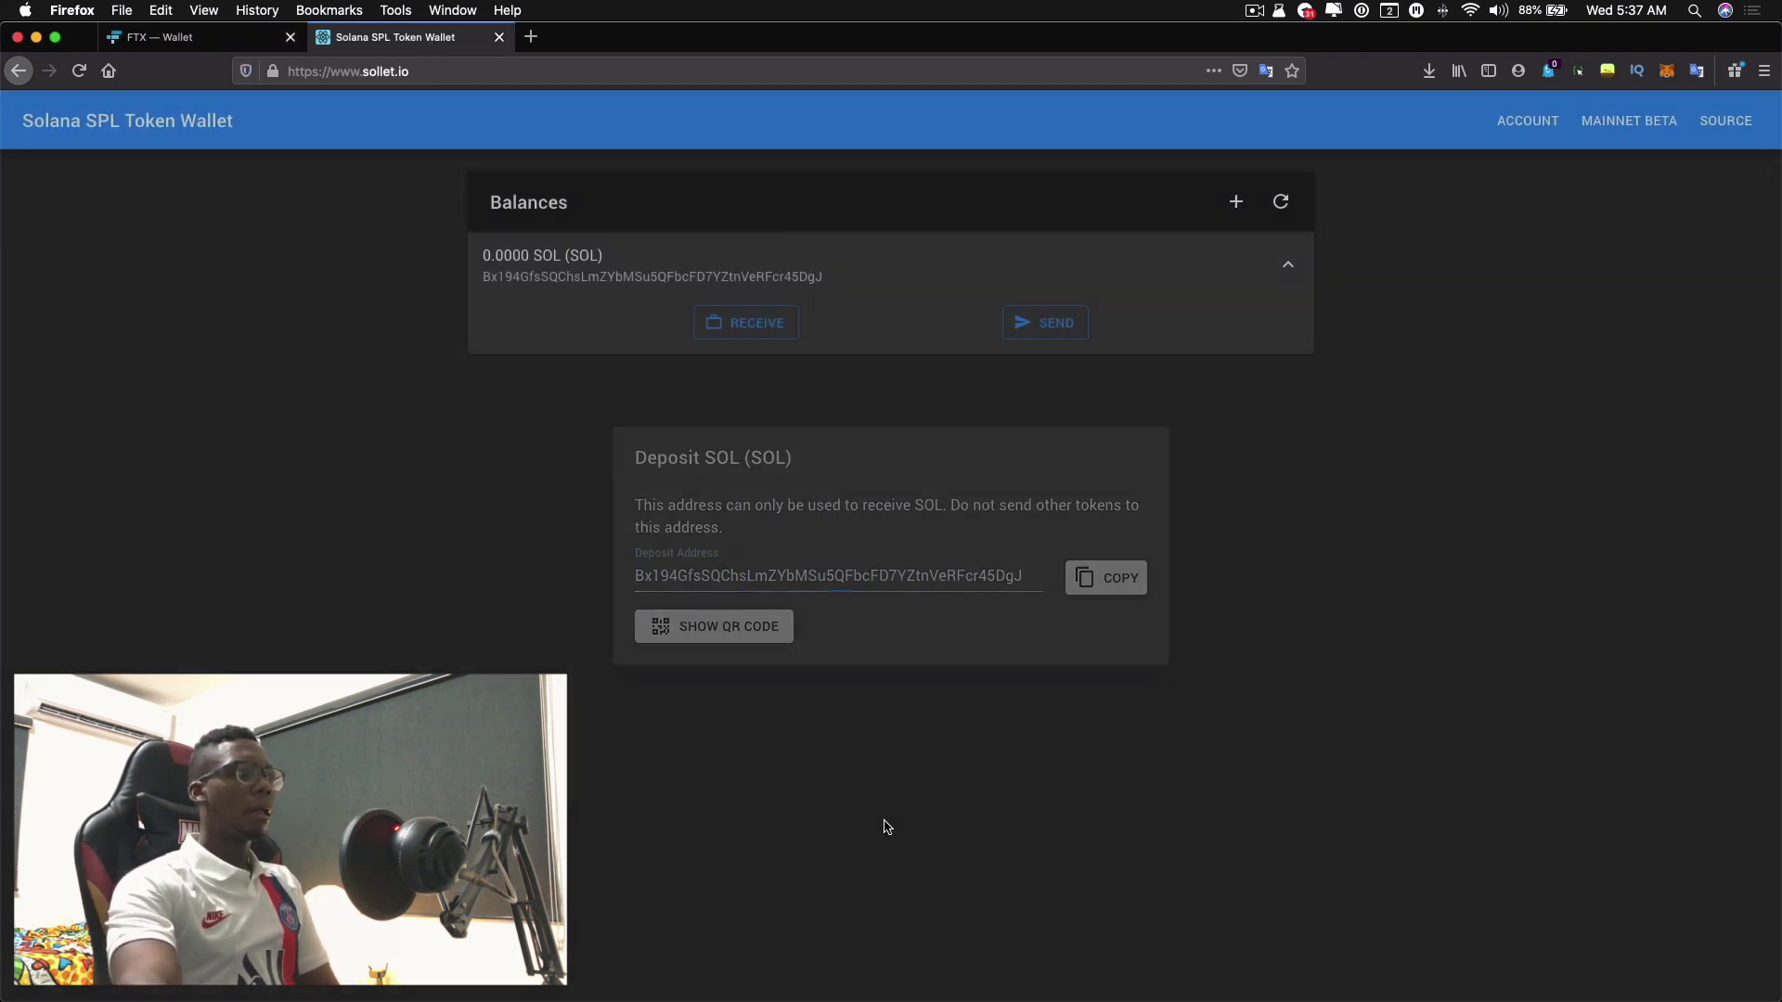
pyautogui.click(1287, 265)
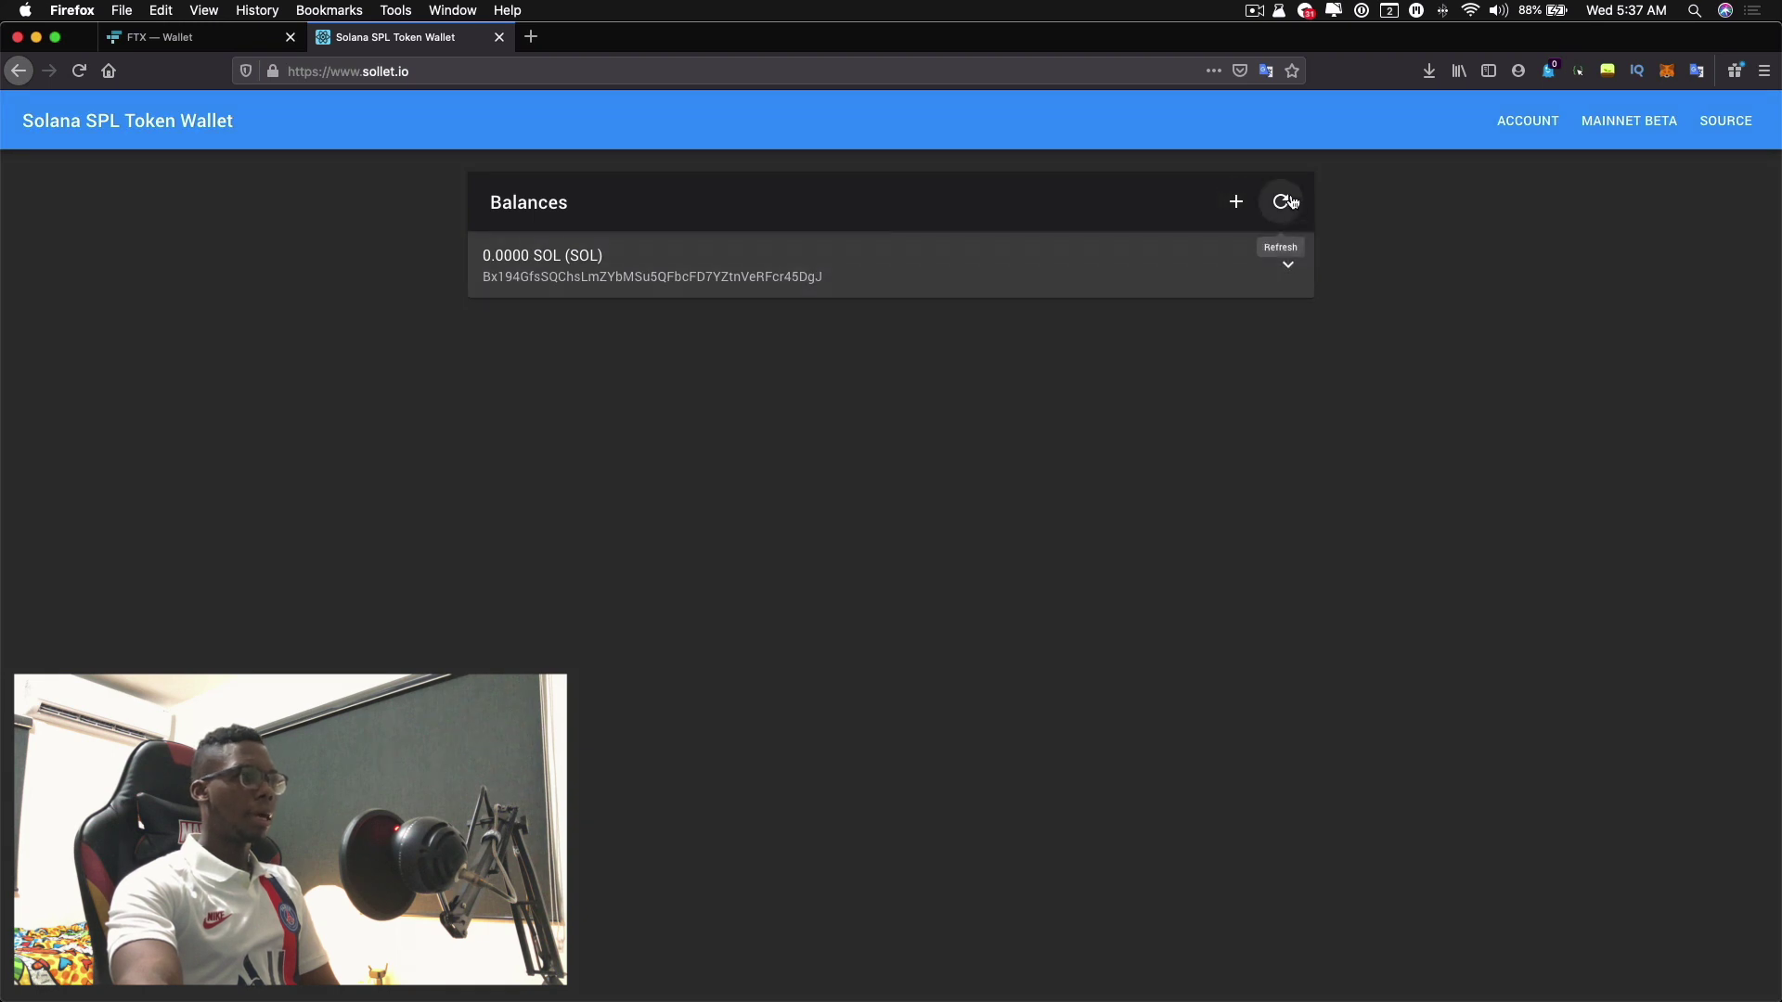
pyautogui.click(1292, 210)
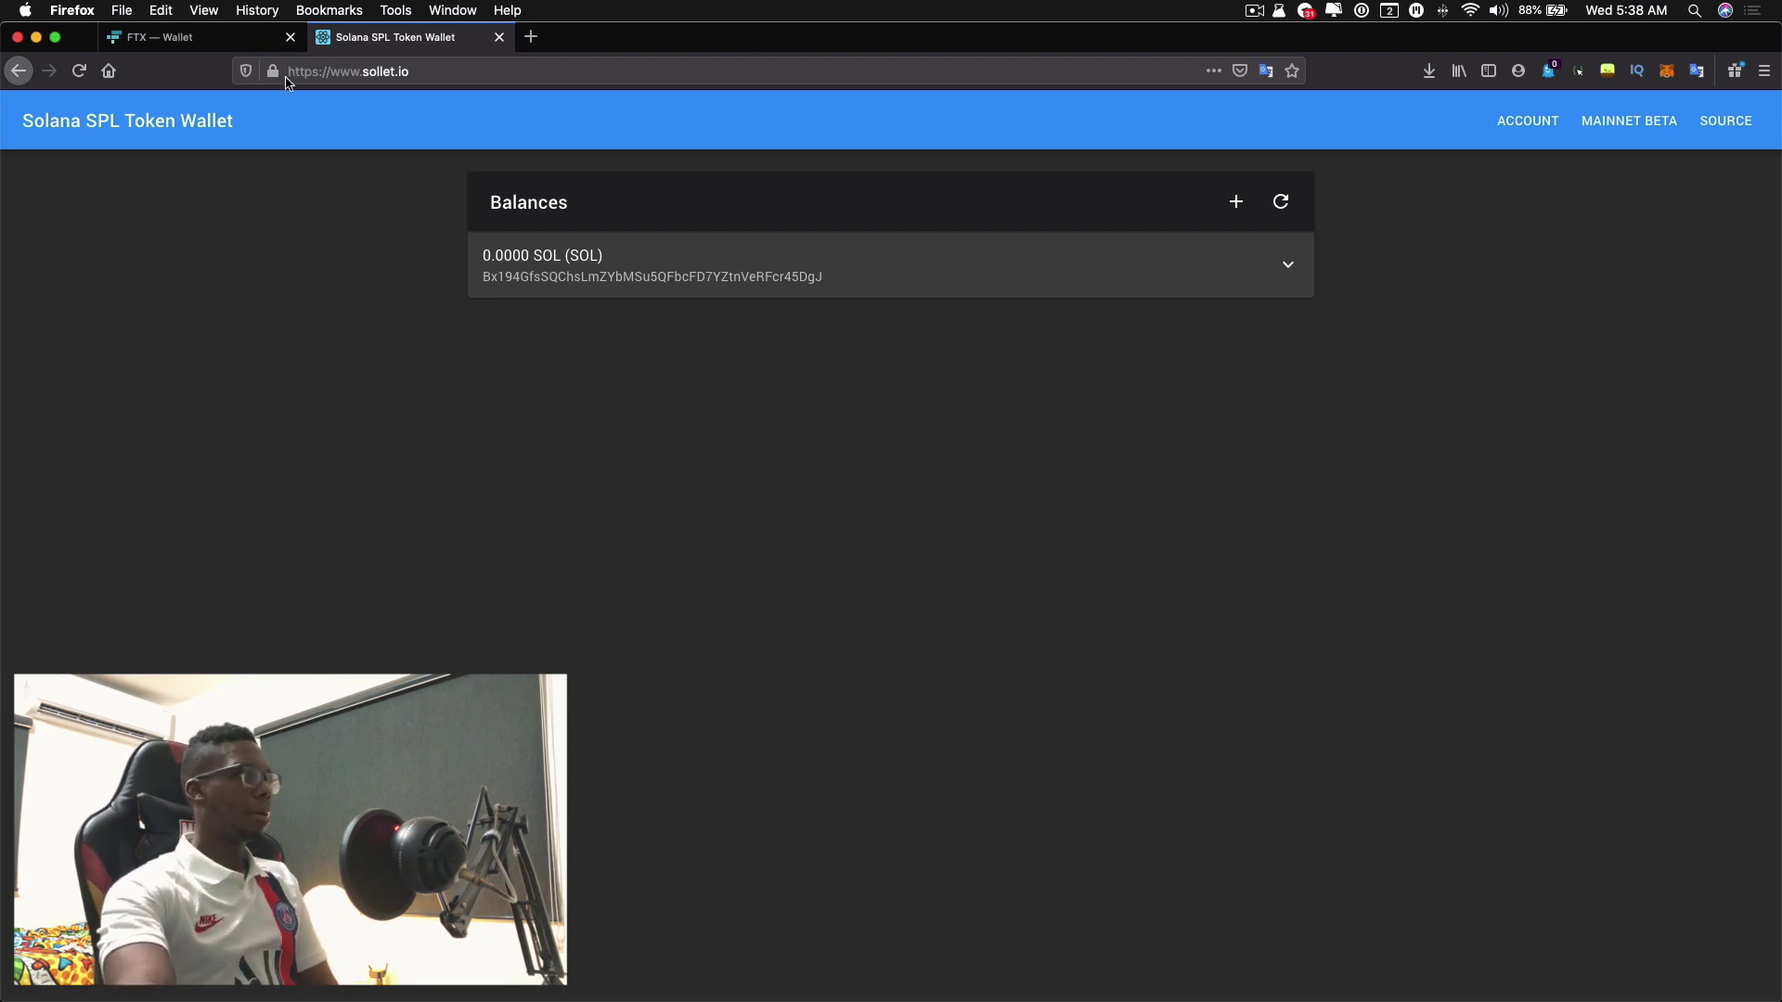
# Step: Reload and unlock Sollet, then refresh to see 1.0000 SOL arrive
pyautogui.click(76, 81)
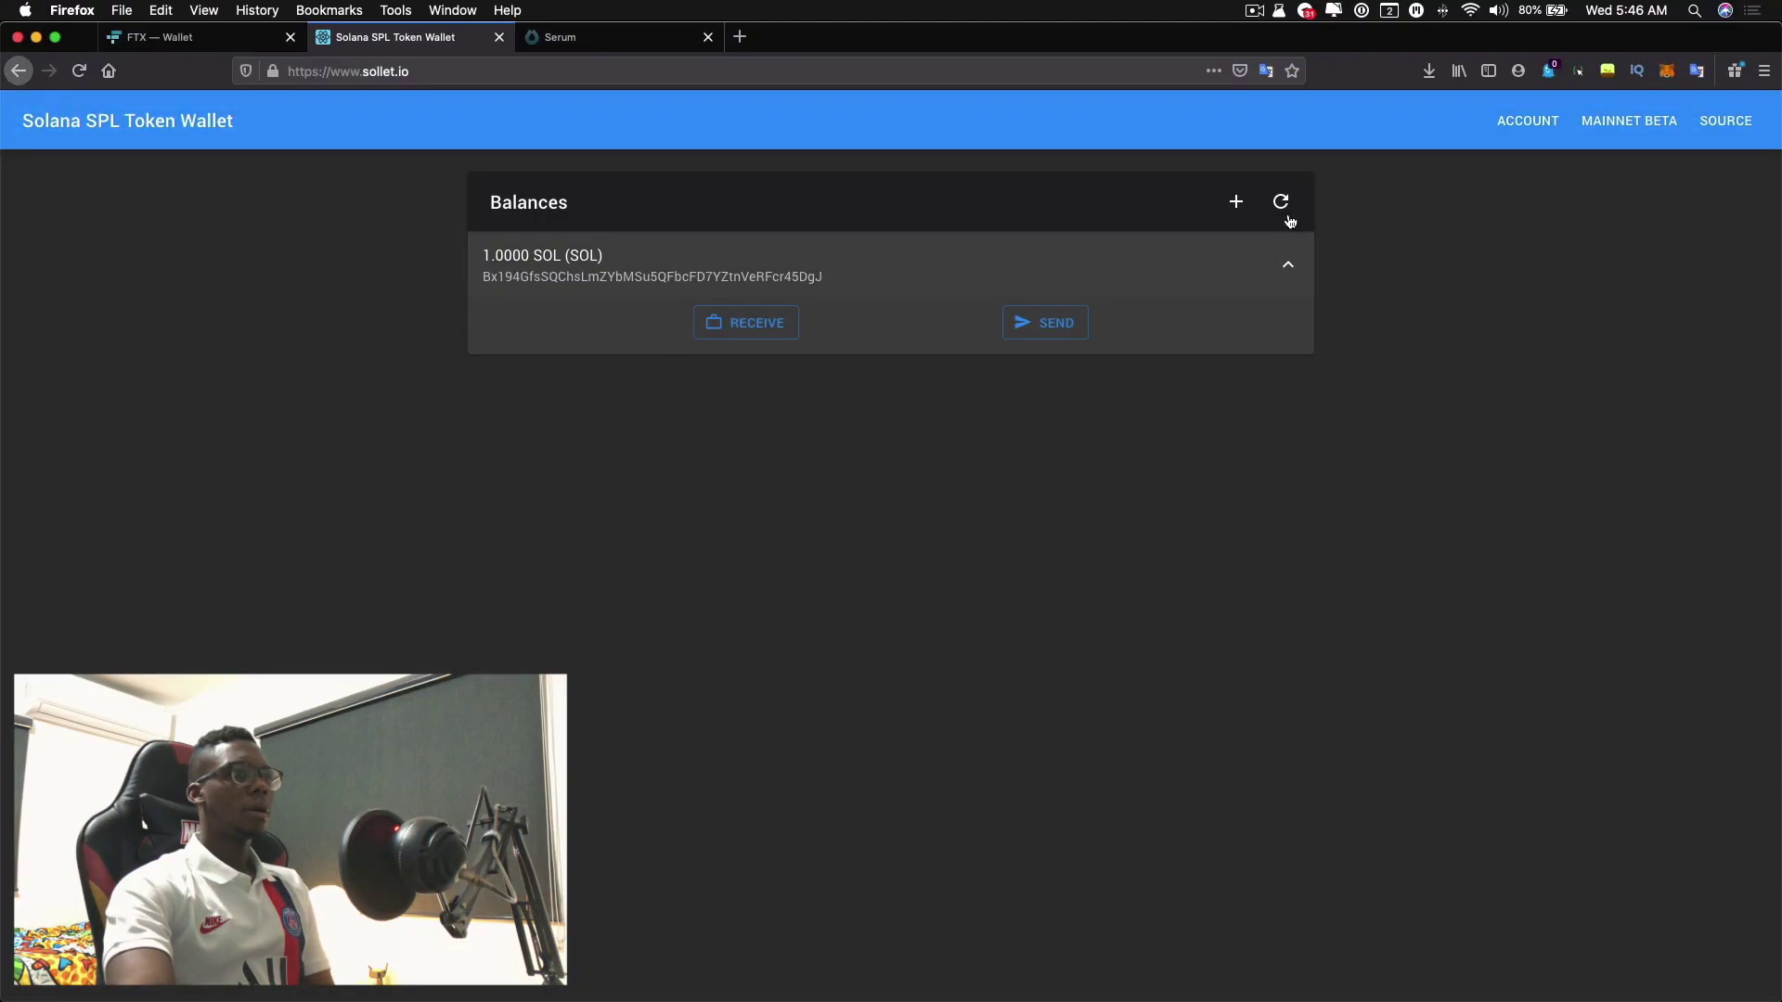
pyautogui.click(1286, 218)
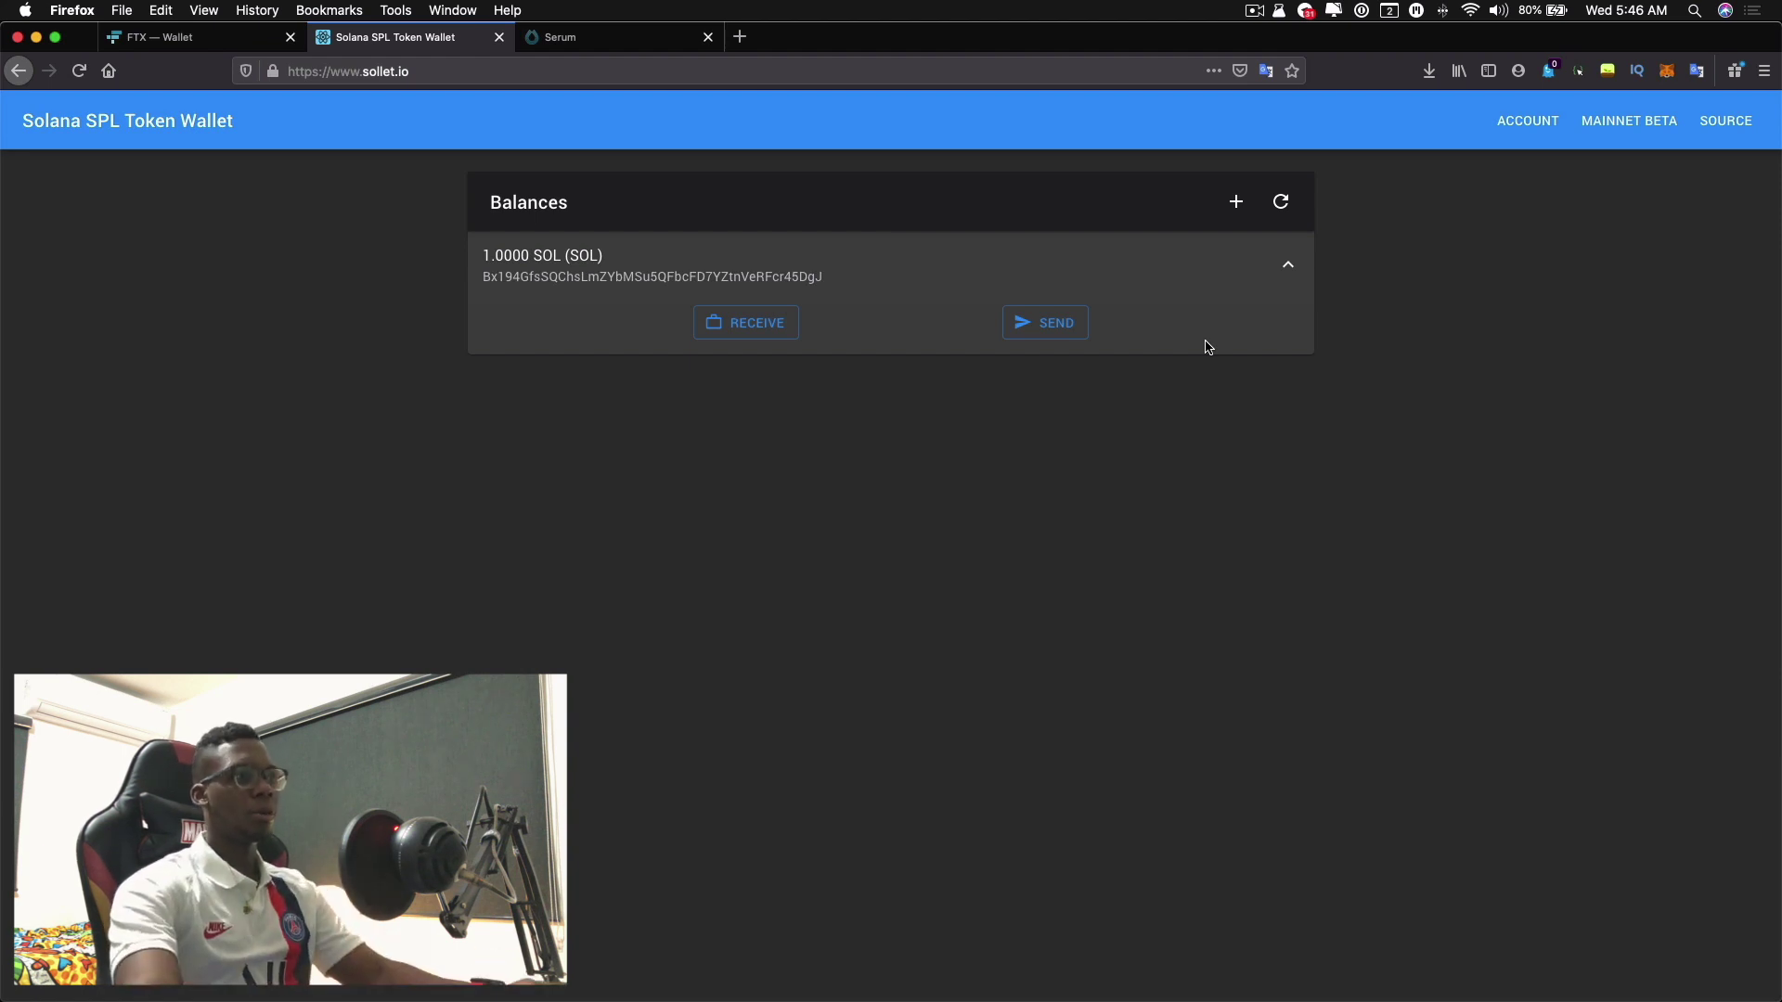
# Step: Add the Serum (SRM) token to Sollet and inspect its 0.0000 SRM row
pyautogui.click(1238, 204)
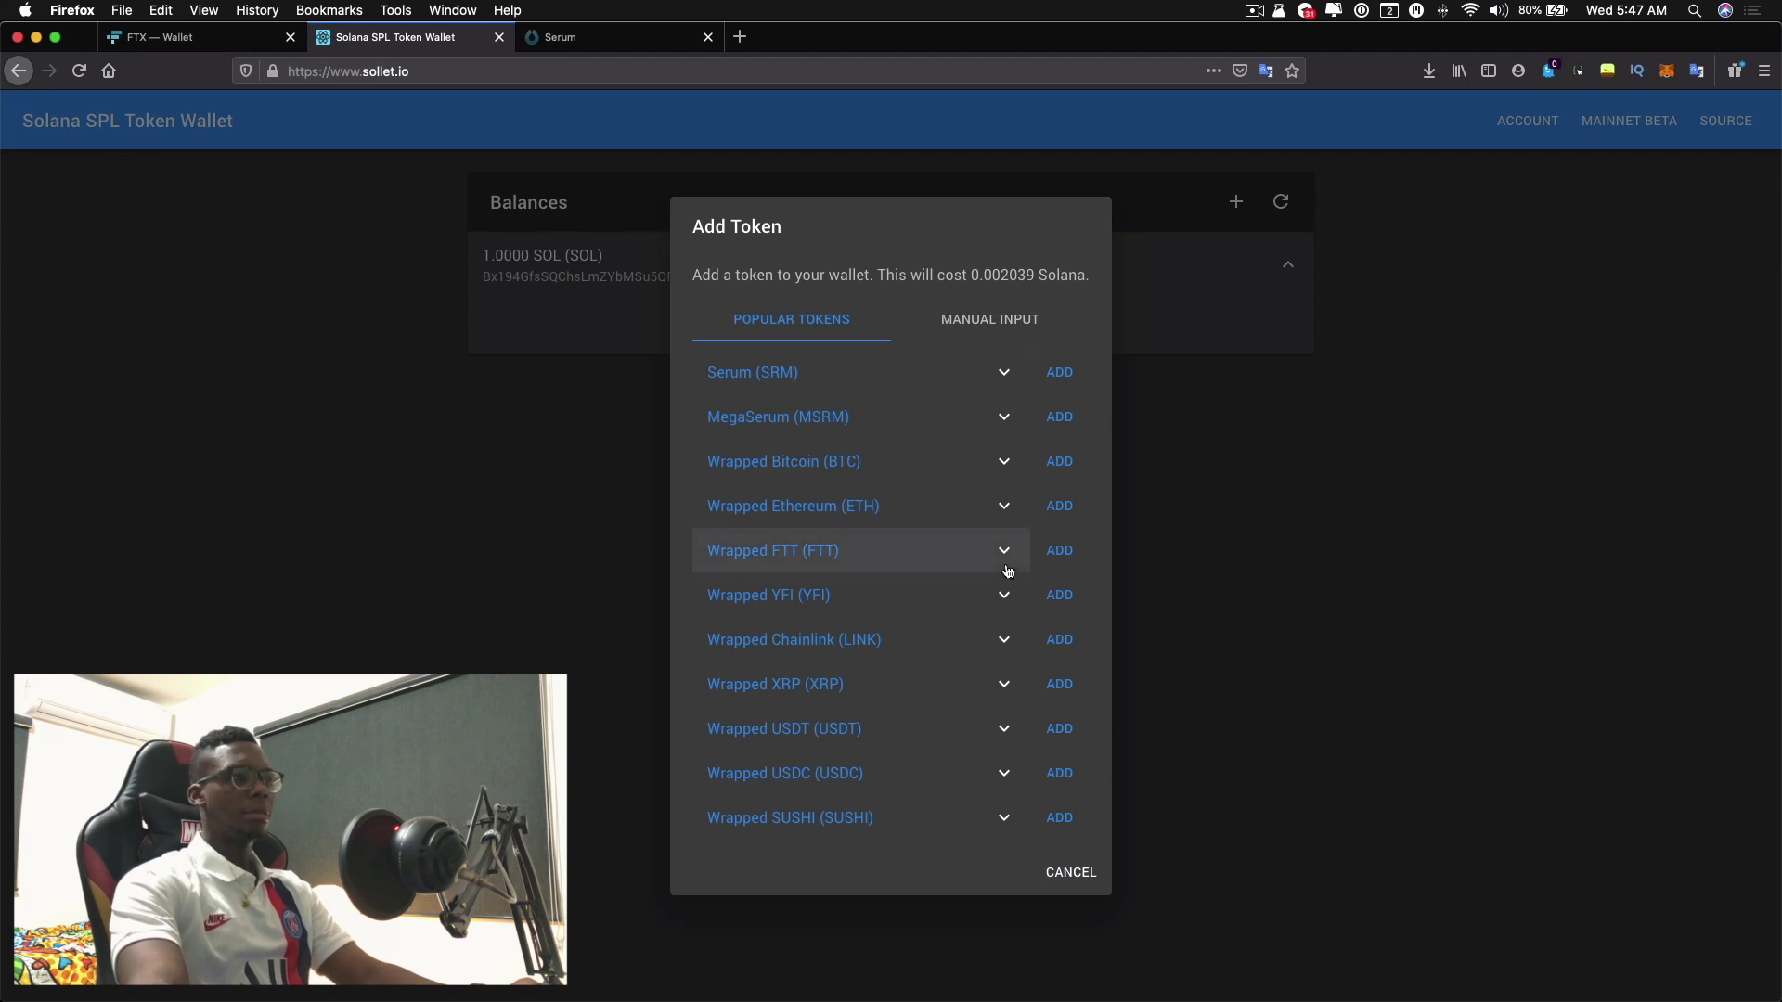
pyautogui.click(1060, 378)
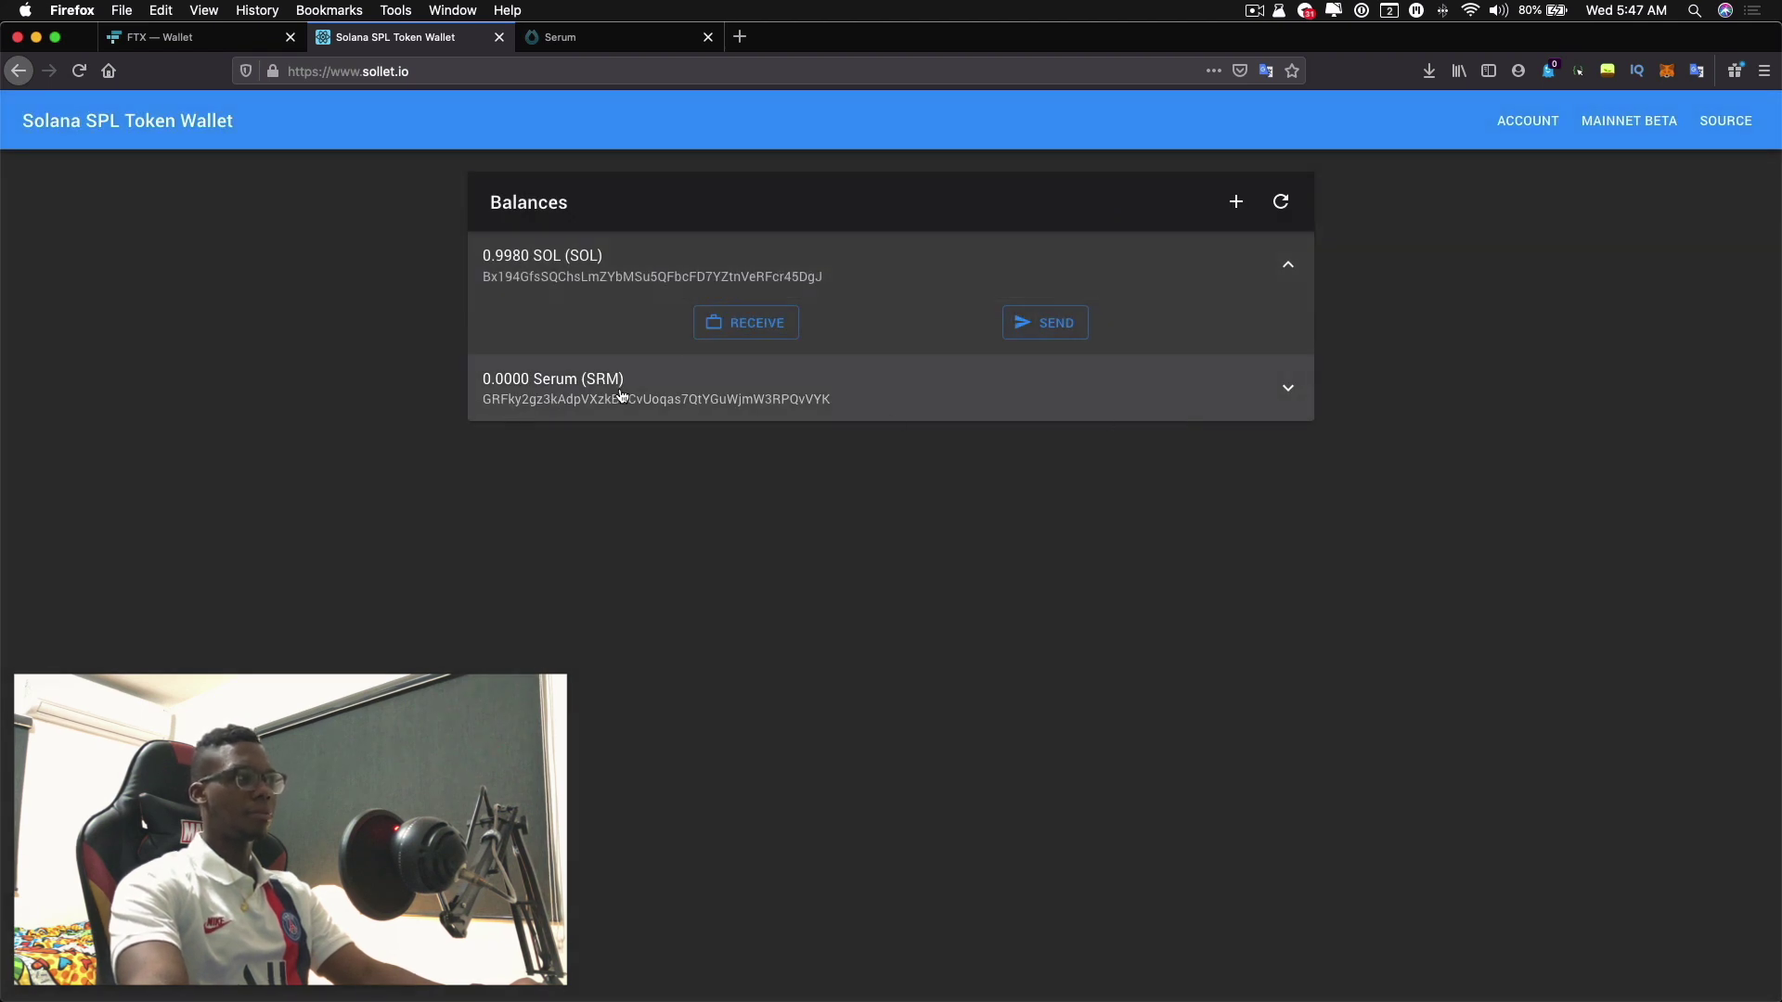
pyautogui.click(926, 409)
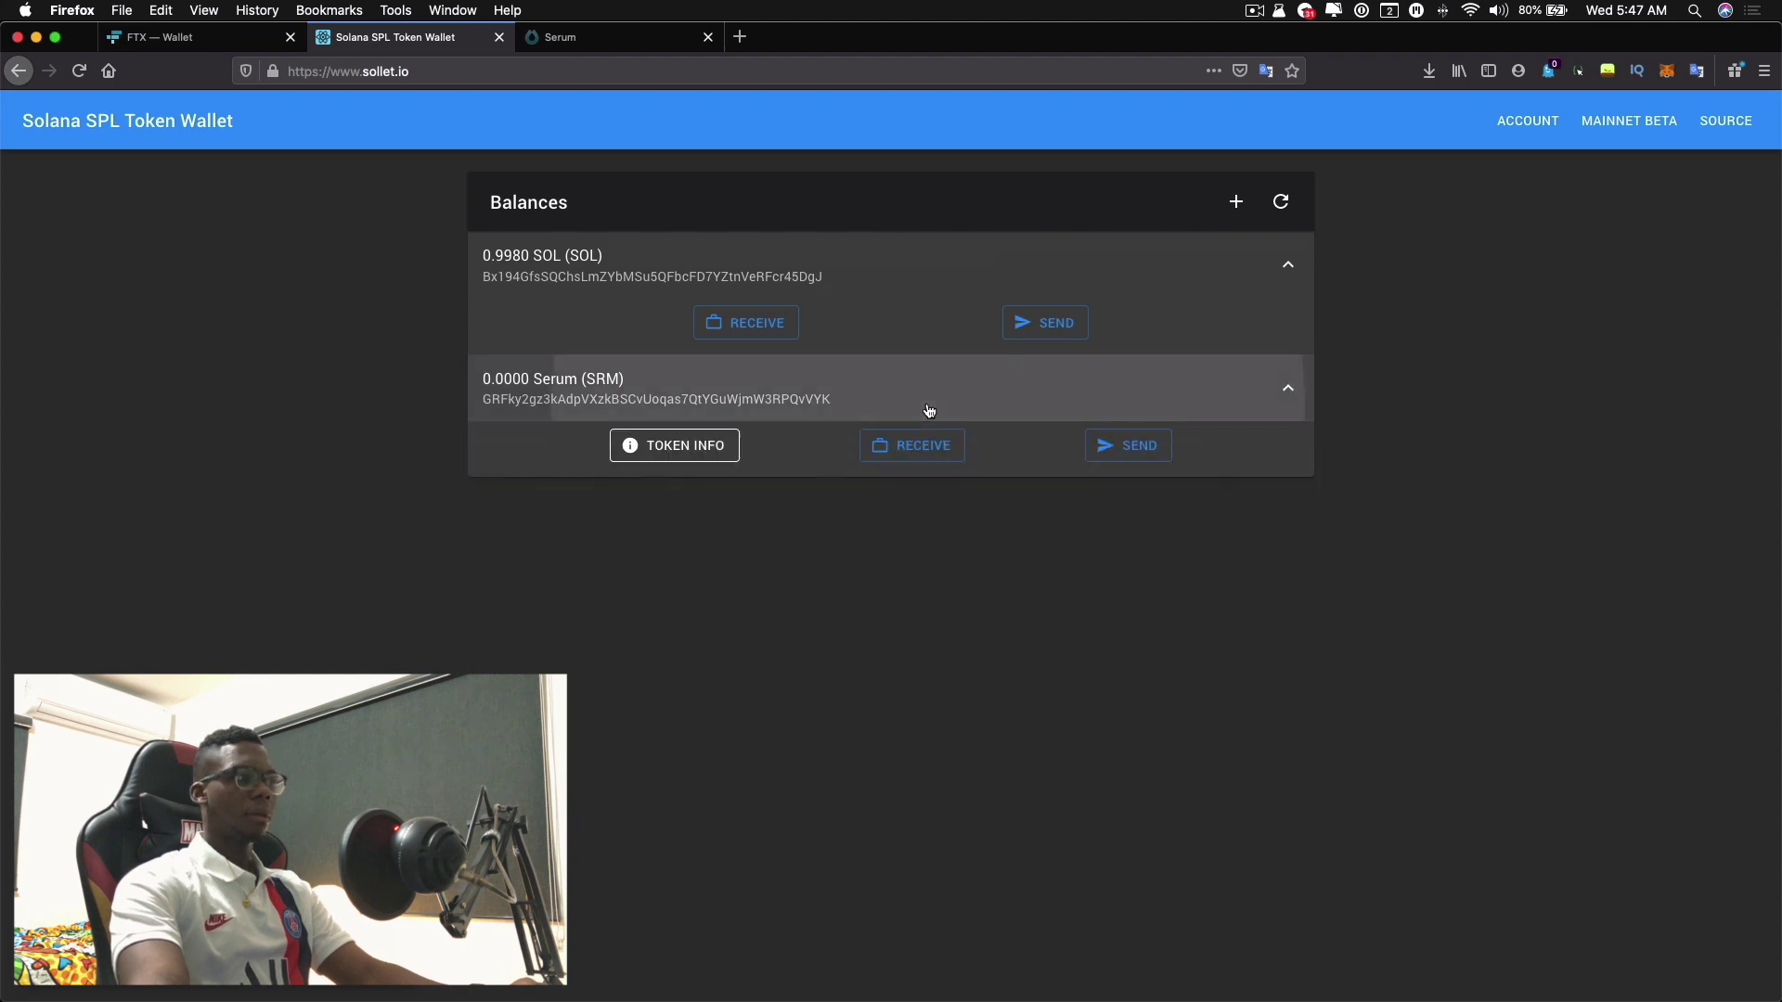
pyautogui.click(1289, 385)
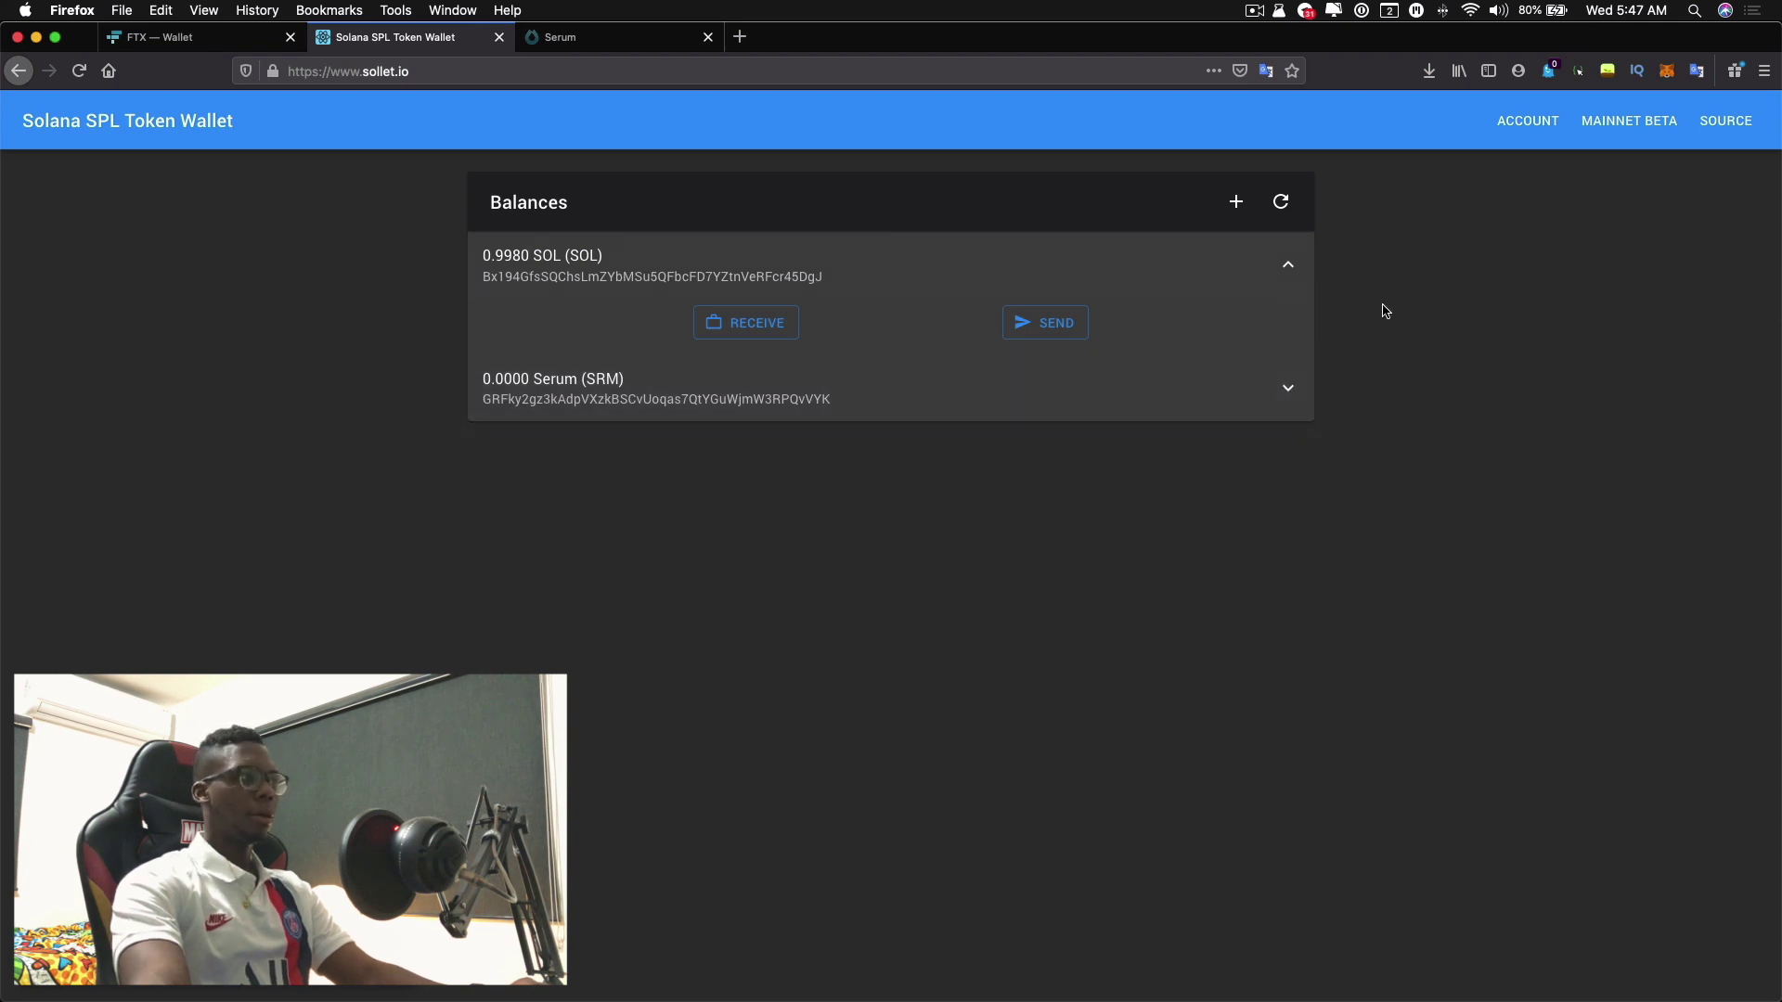
pyautogui.press('super+Tab')
pyautogui.press('super+Tab')
pyautogui.press('super+Tab')
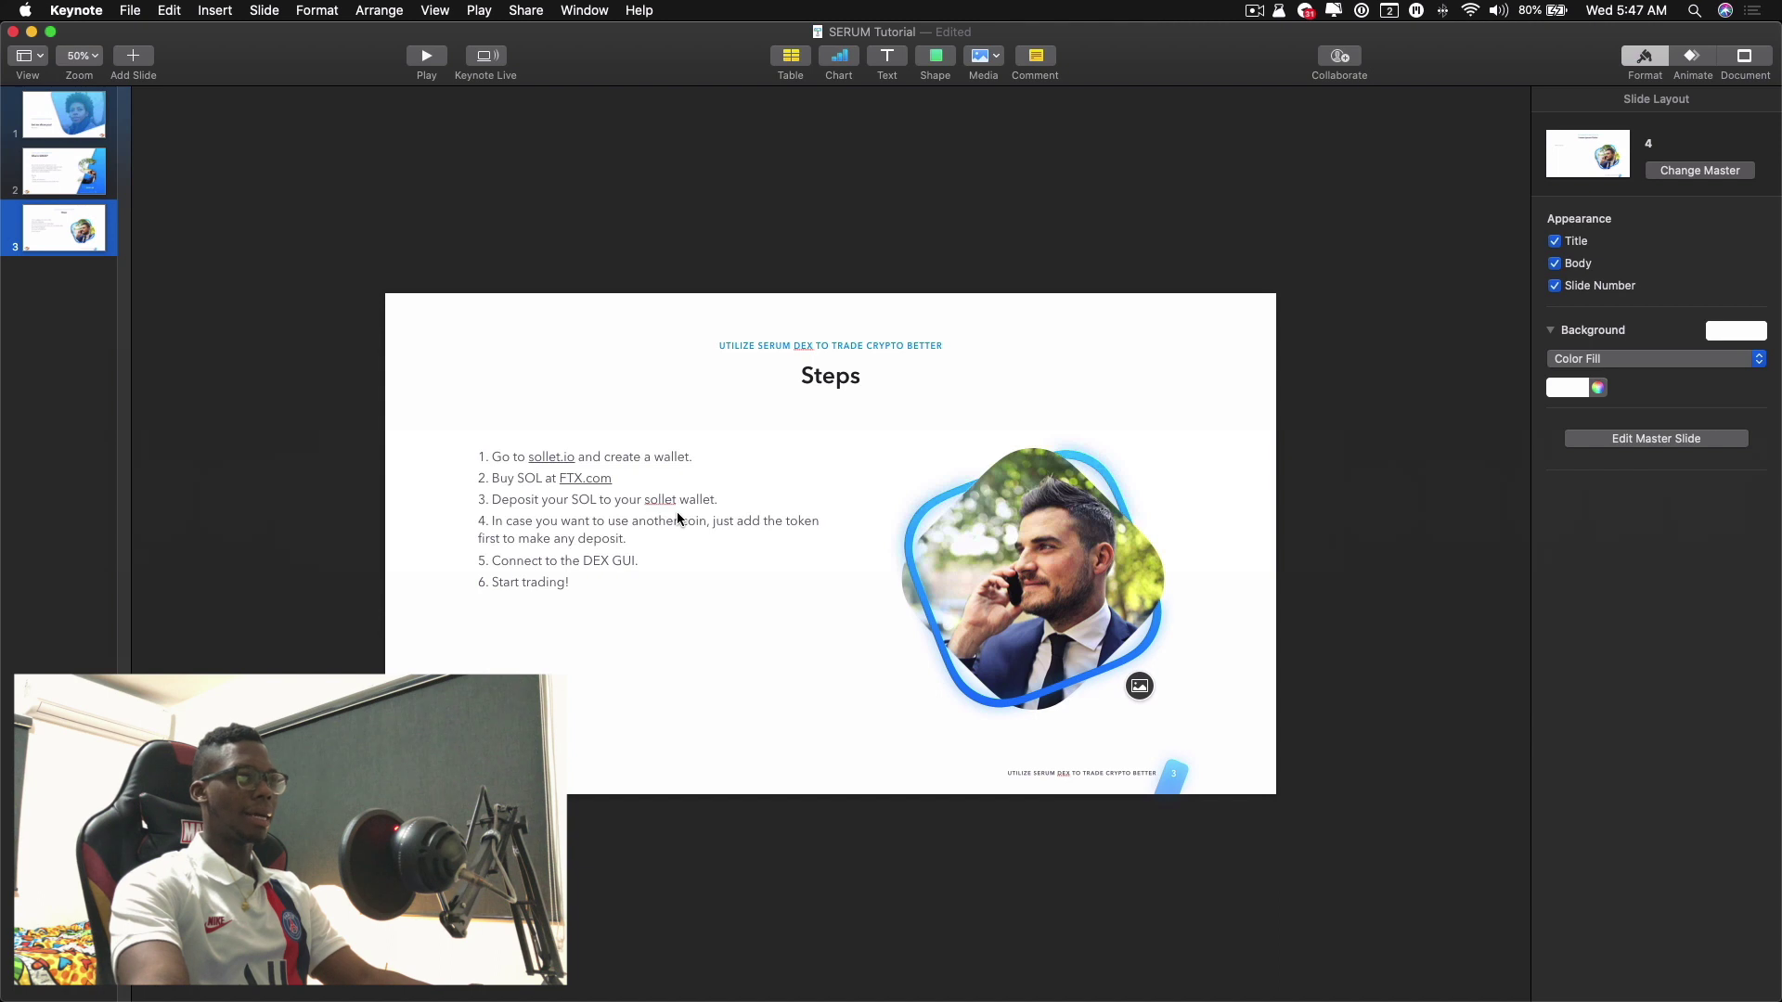
pyautogui.press('super+Tab')
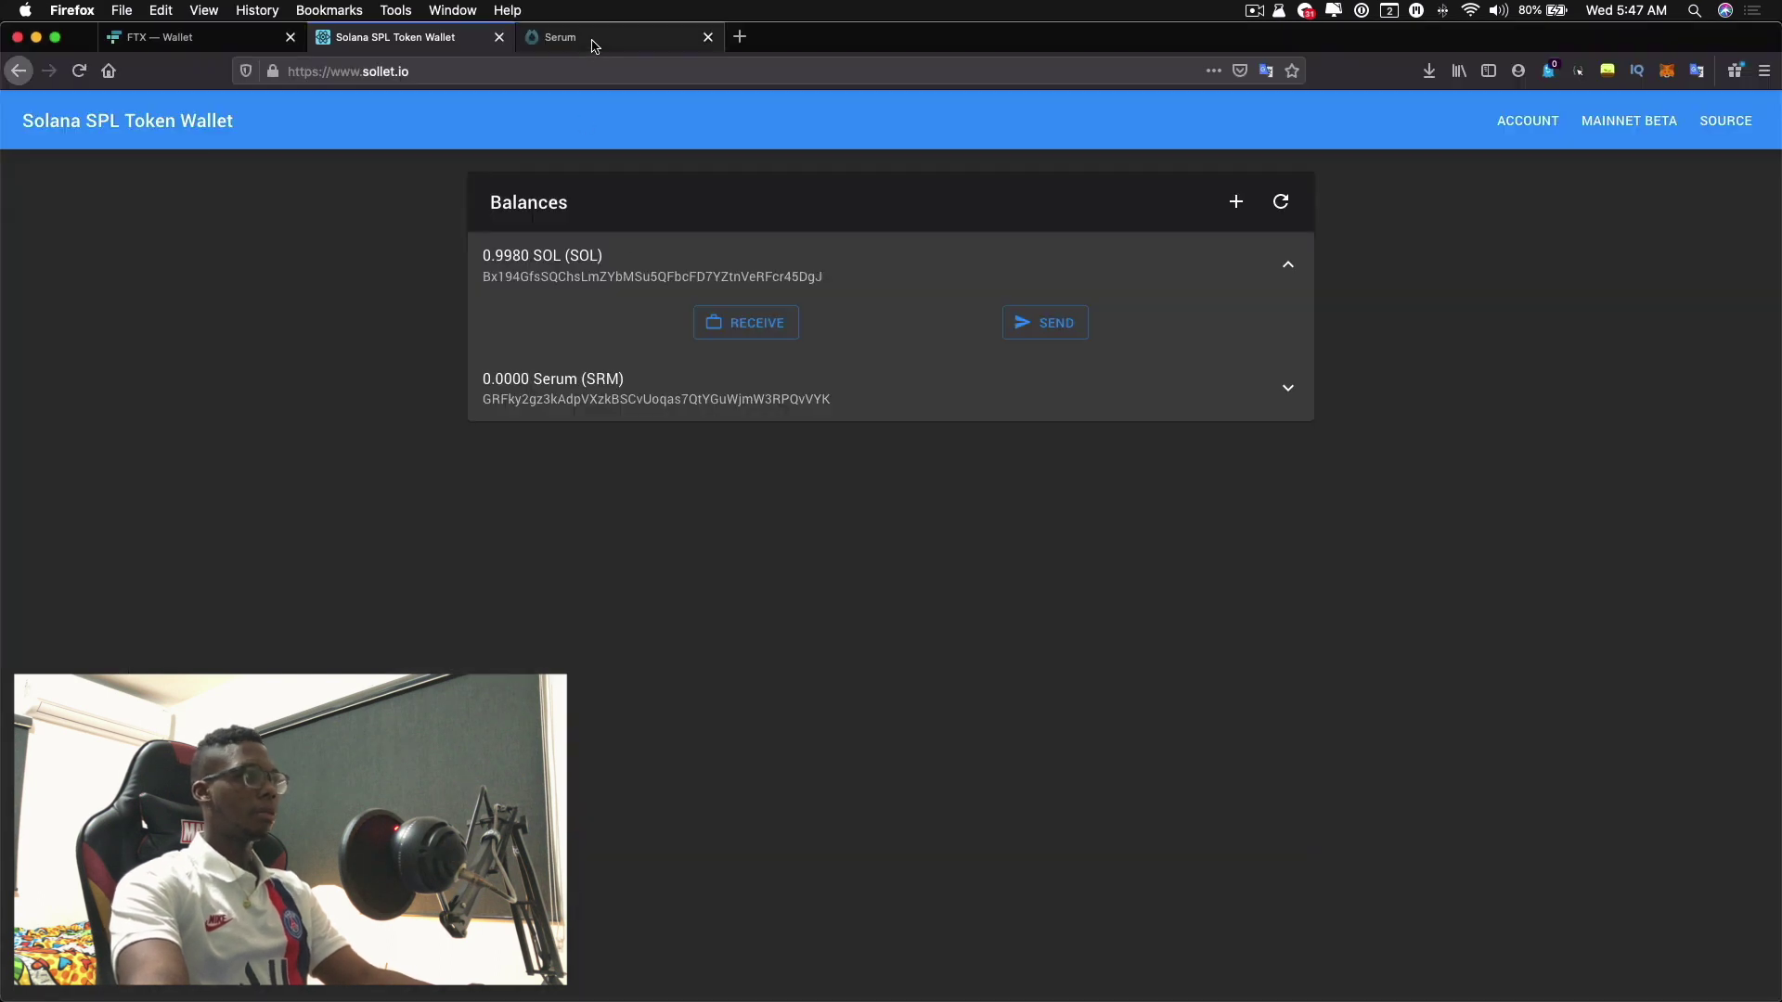
# Step: On Serum DEX, connect Sollet by unlocking the wallet popup and approving access
pyautogui.click(590, 41)
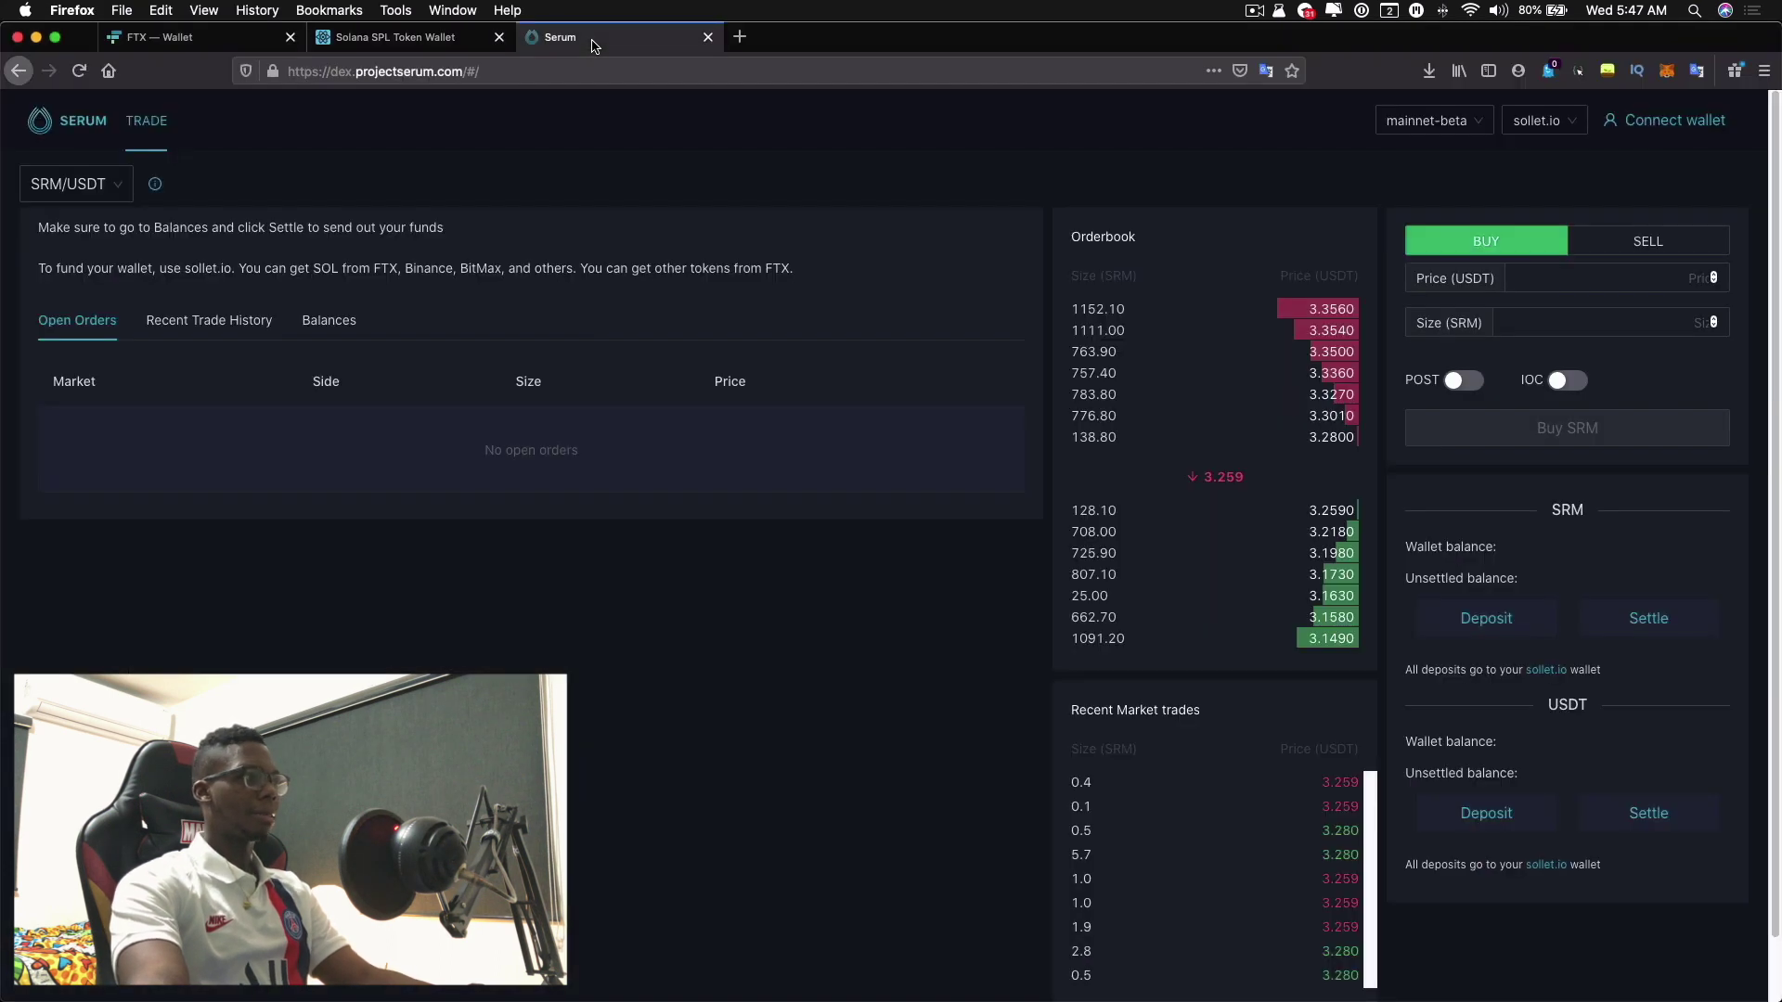
pyautogui.click(1655, 127)
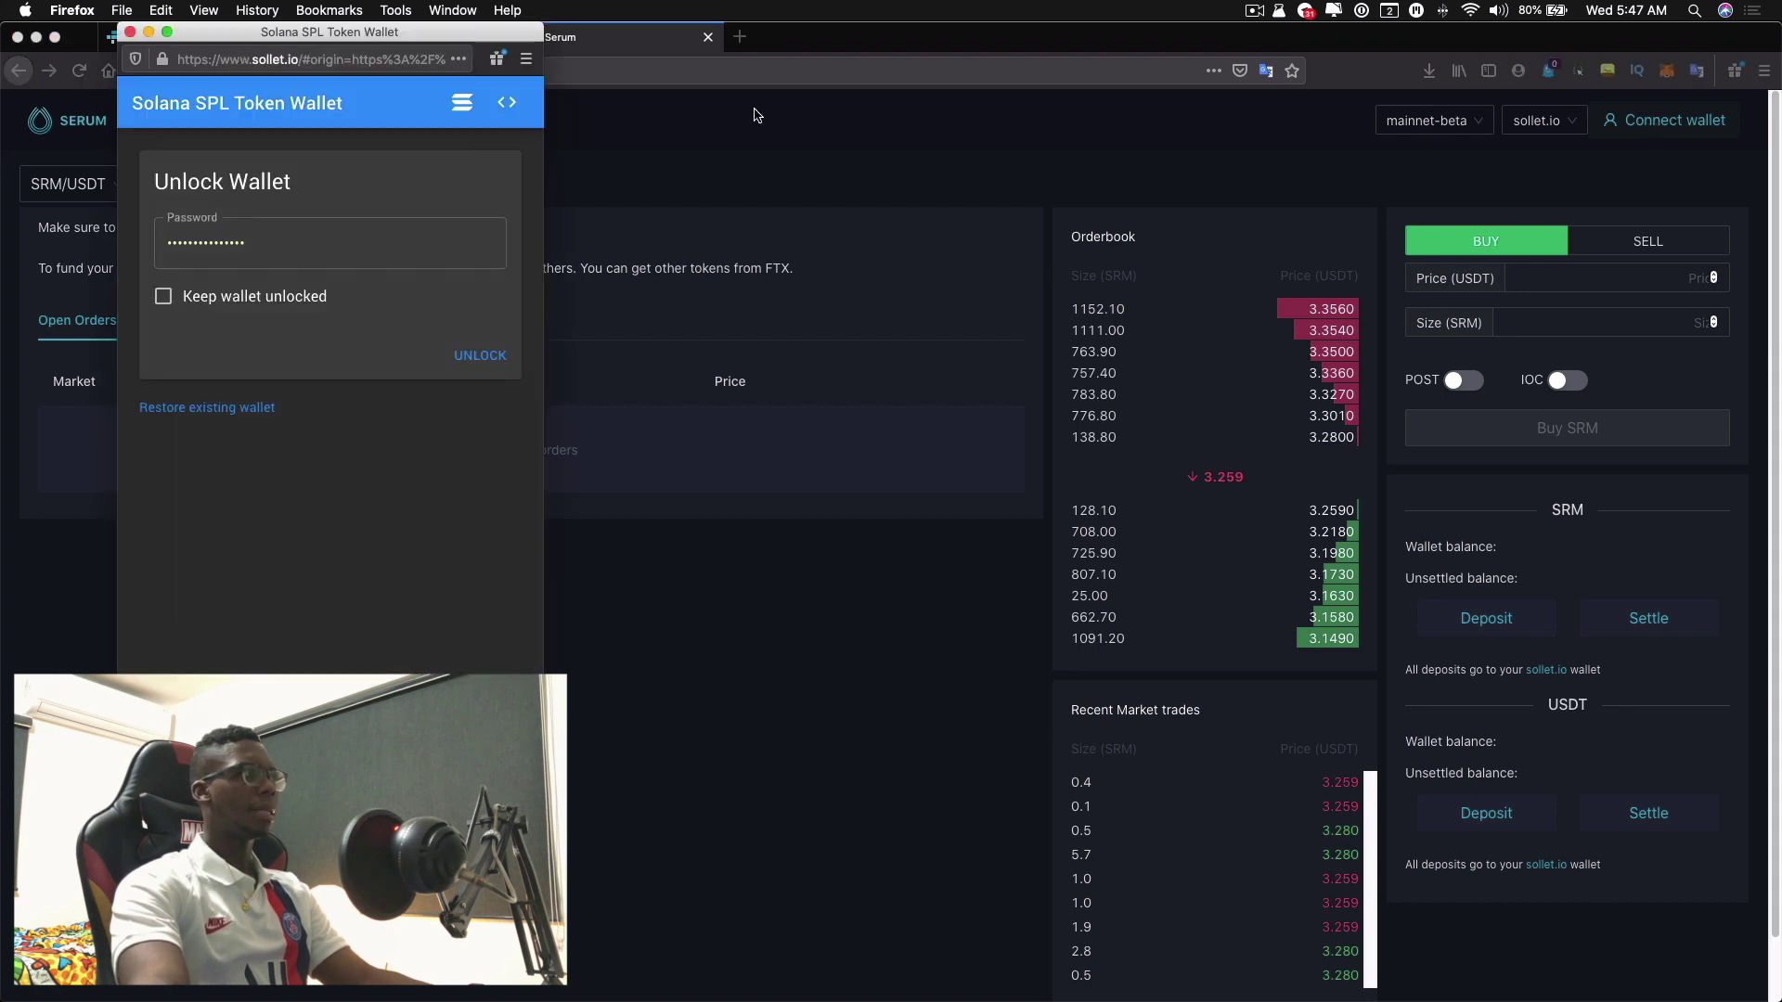
pyautogui.moveTo(386, 37); pyautogui.dragTo(804, 239)
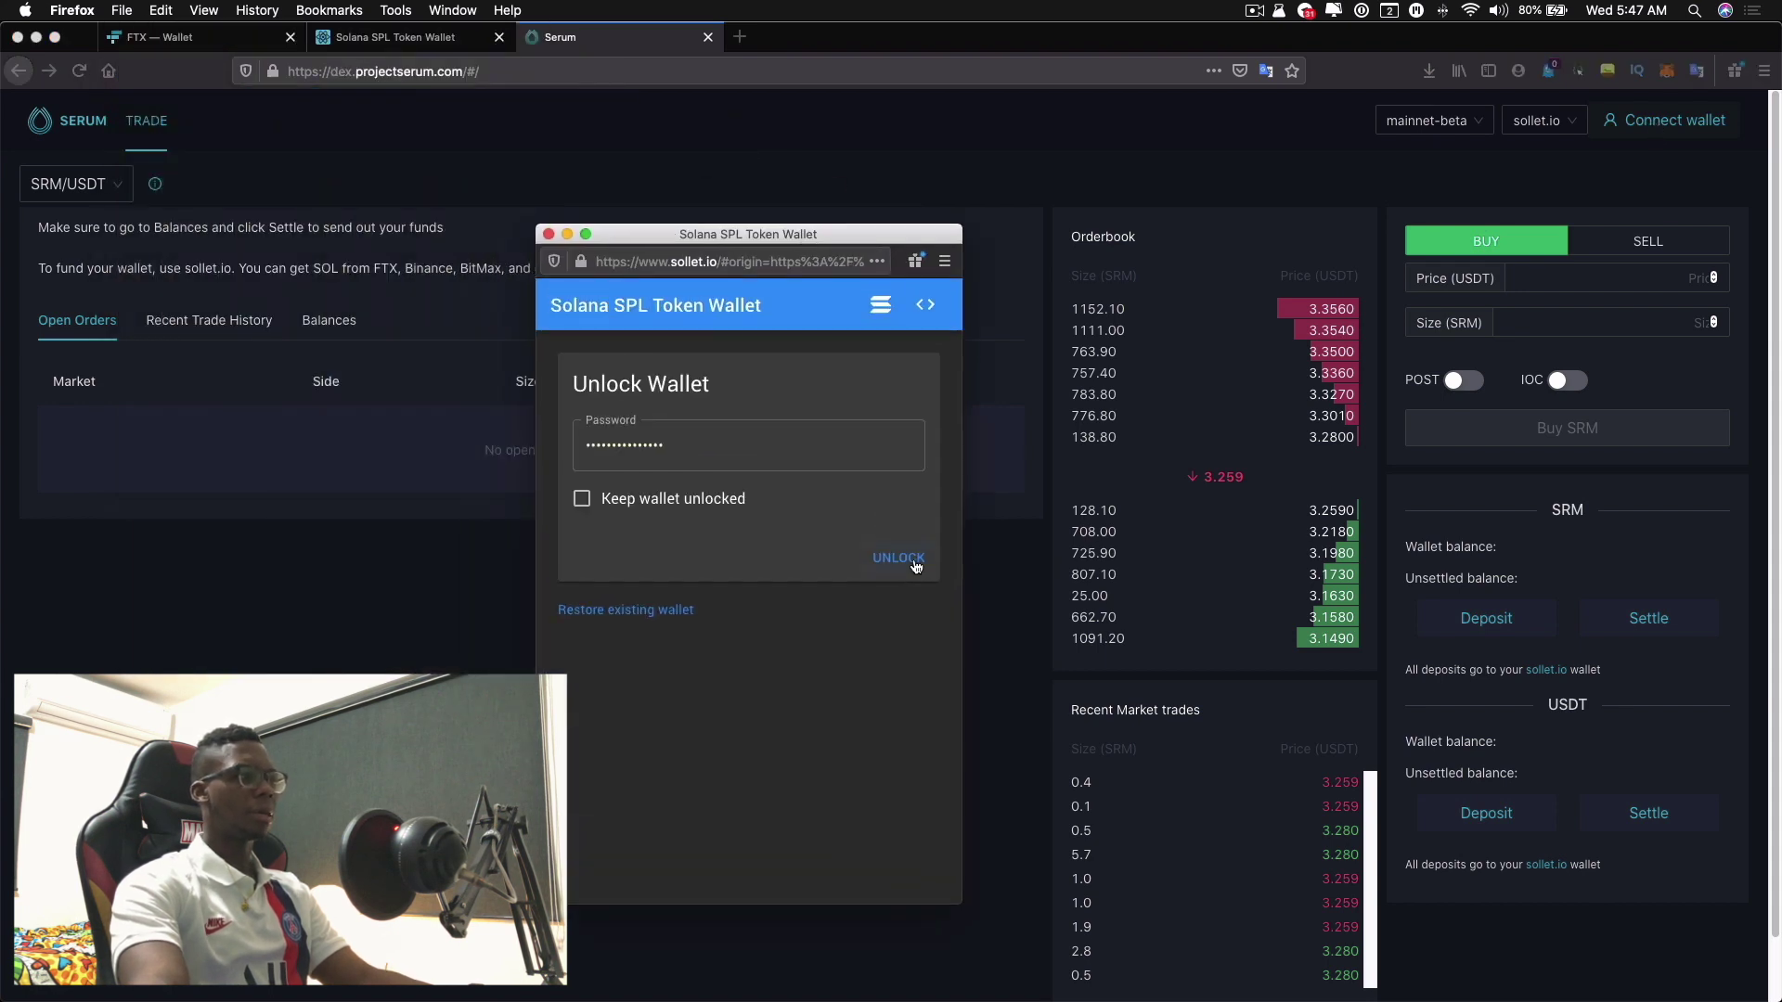
pyautogui.click(899, 558)
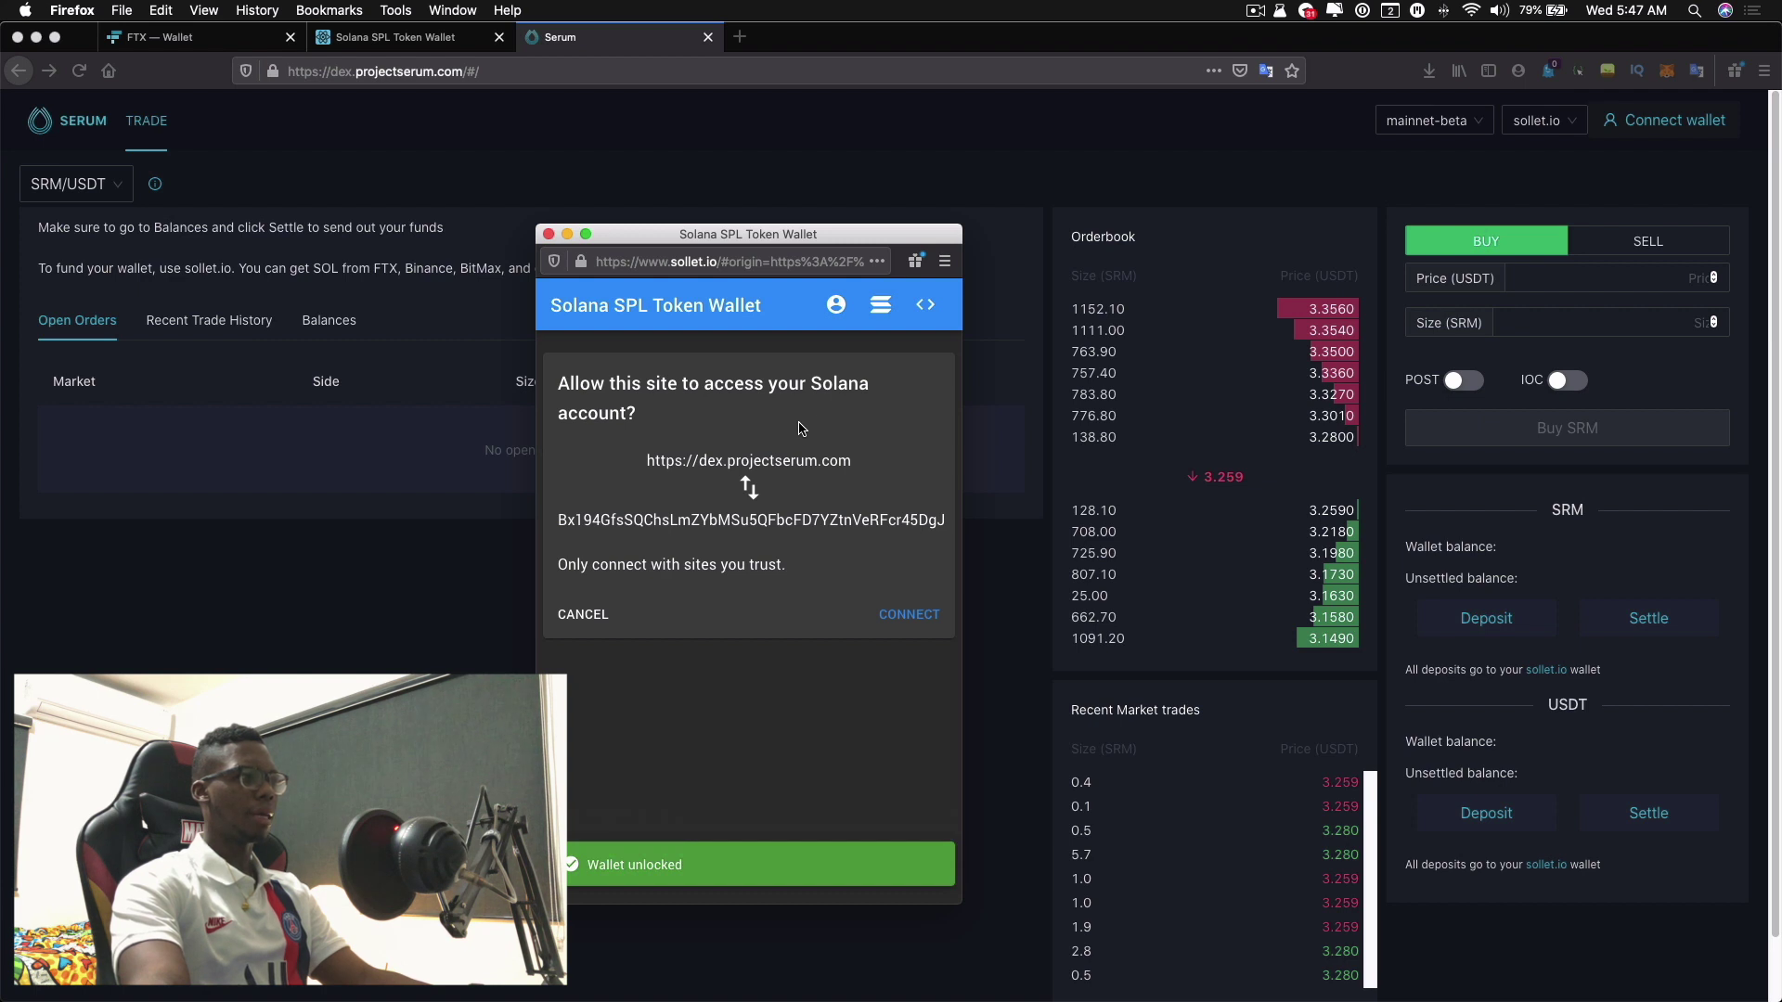
pyautogui.click(889, 617)
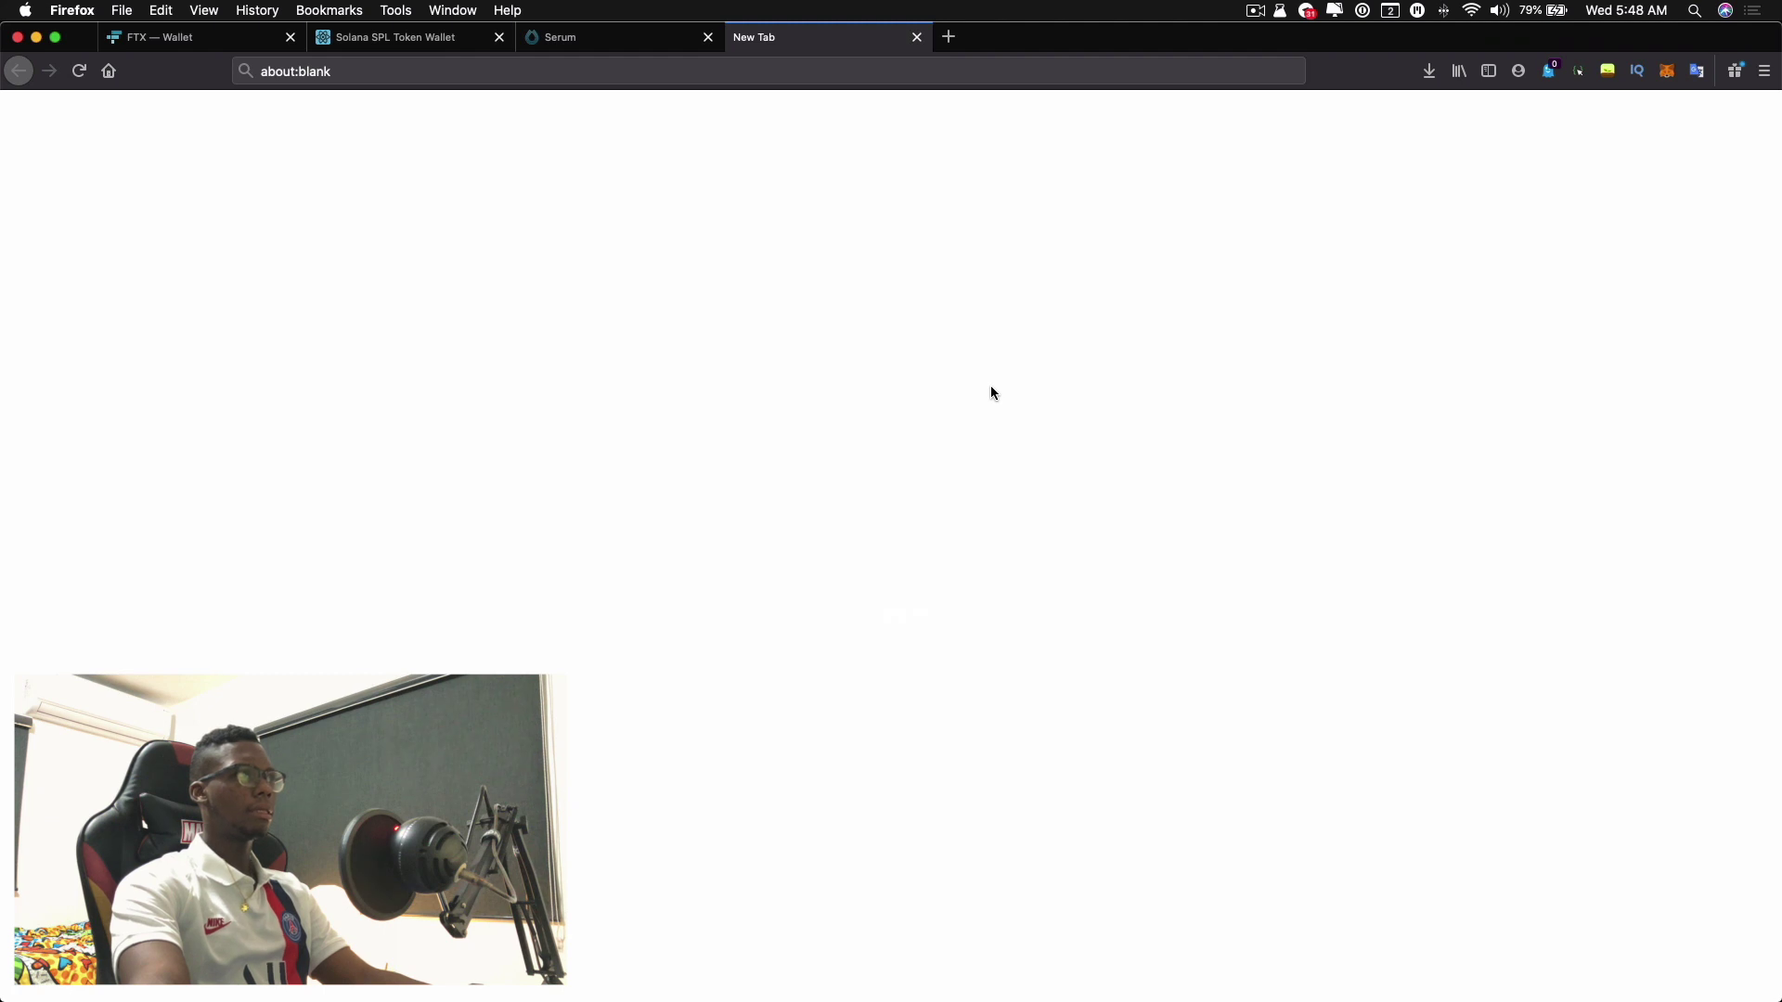
# Step: Back on Serum DEX, check the connected Sollet wallet's public key and switch the market from SRM/USDT to BTC/USDT
pyautogui.click(643, 47)
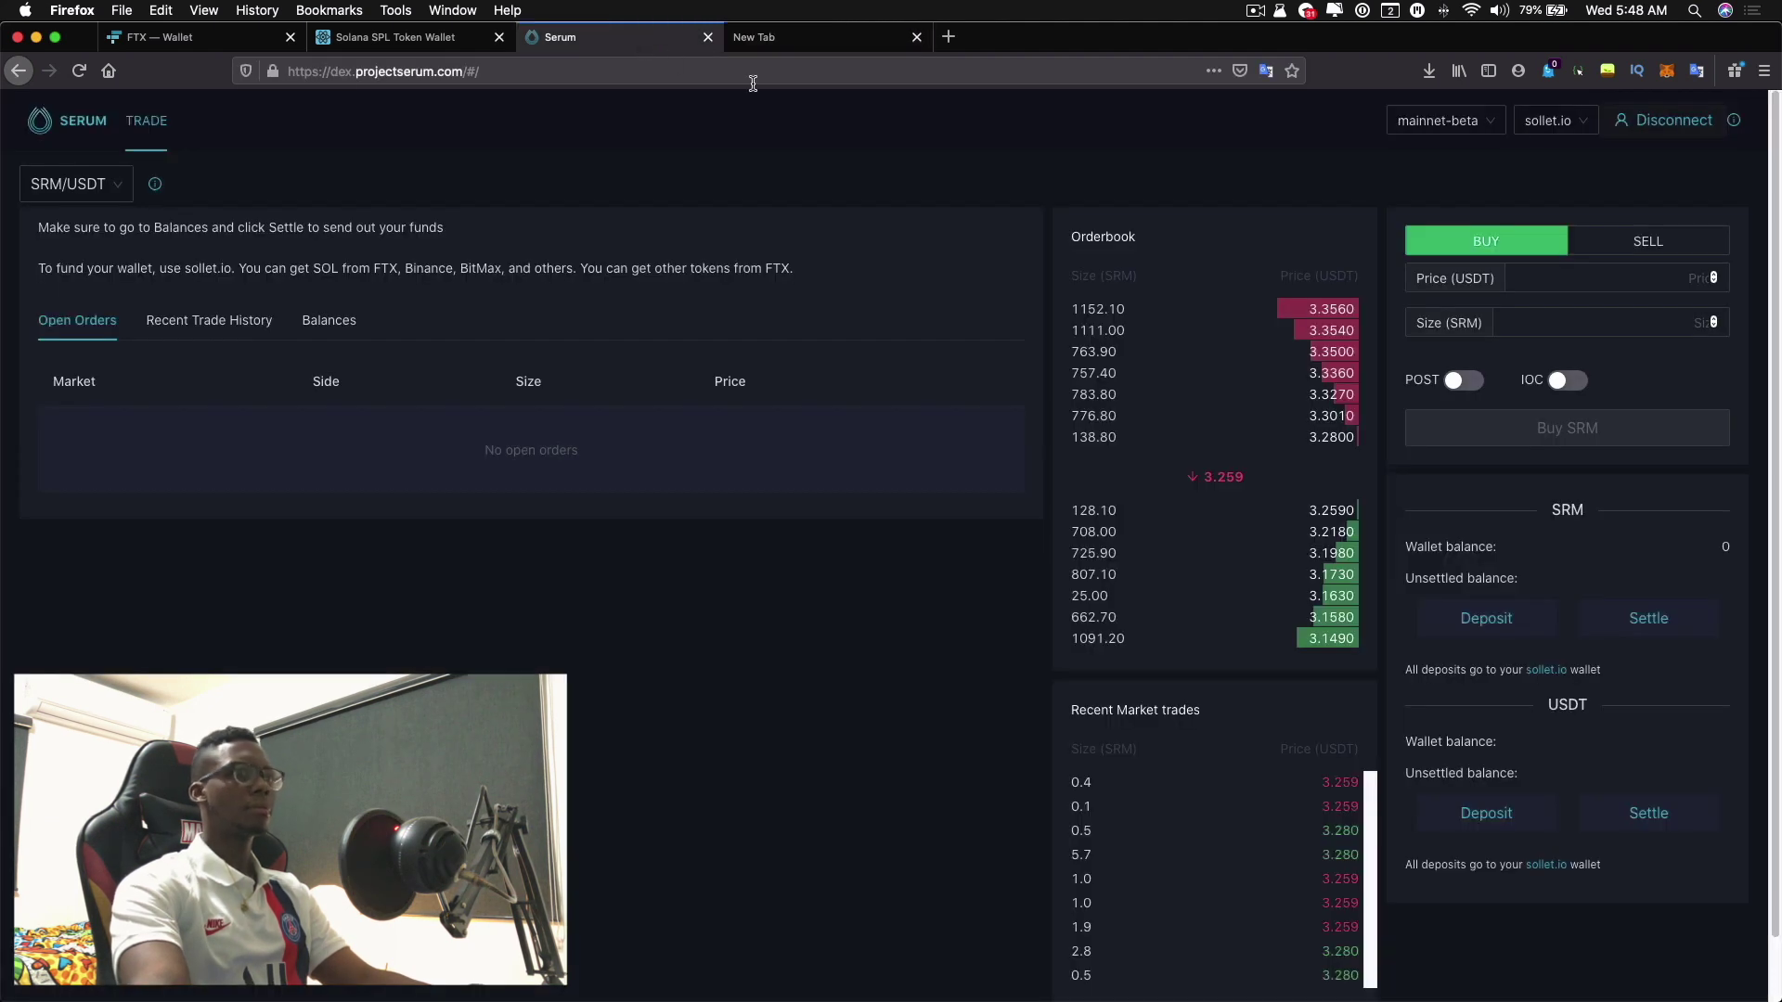
pyautogui.click(1733, 121)
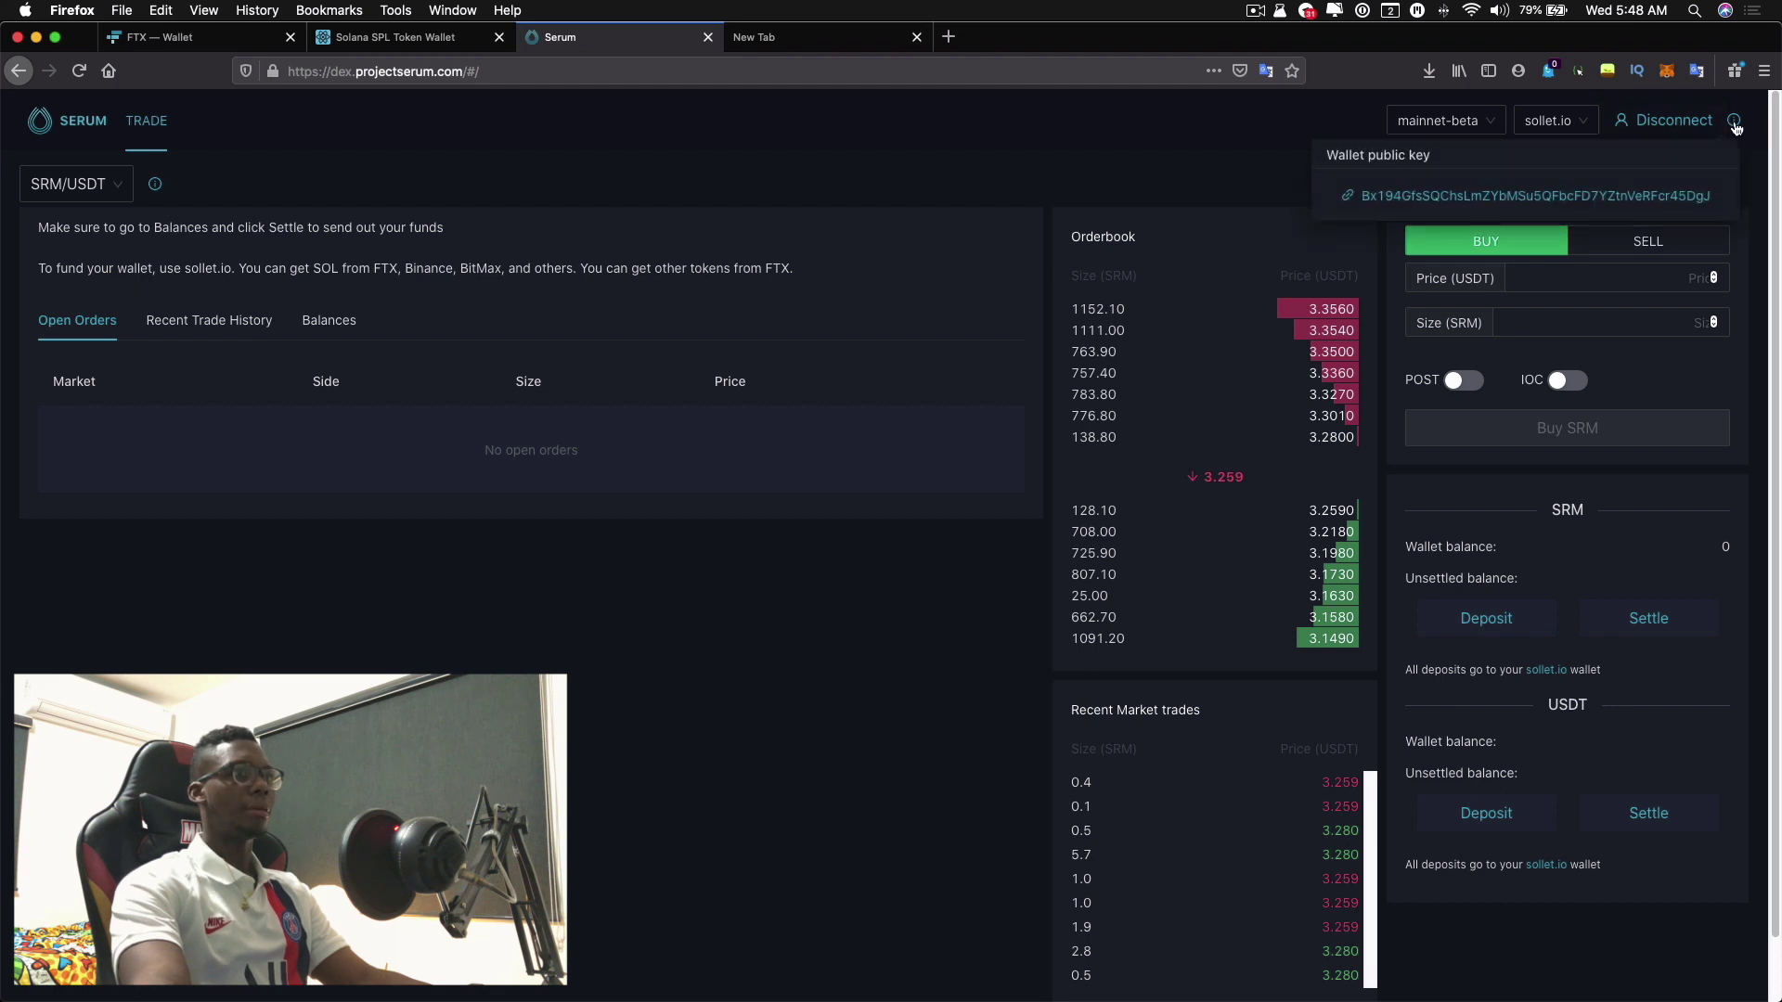
pyautogui.click(104, 182)
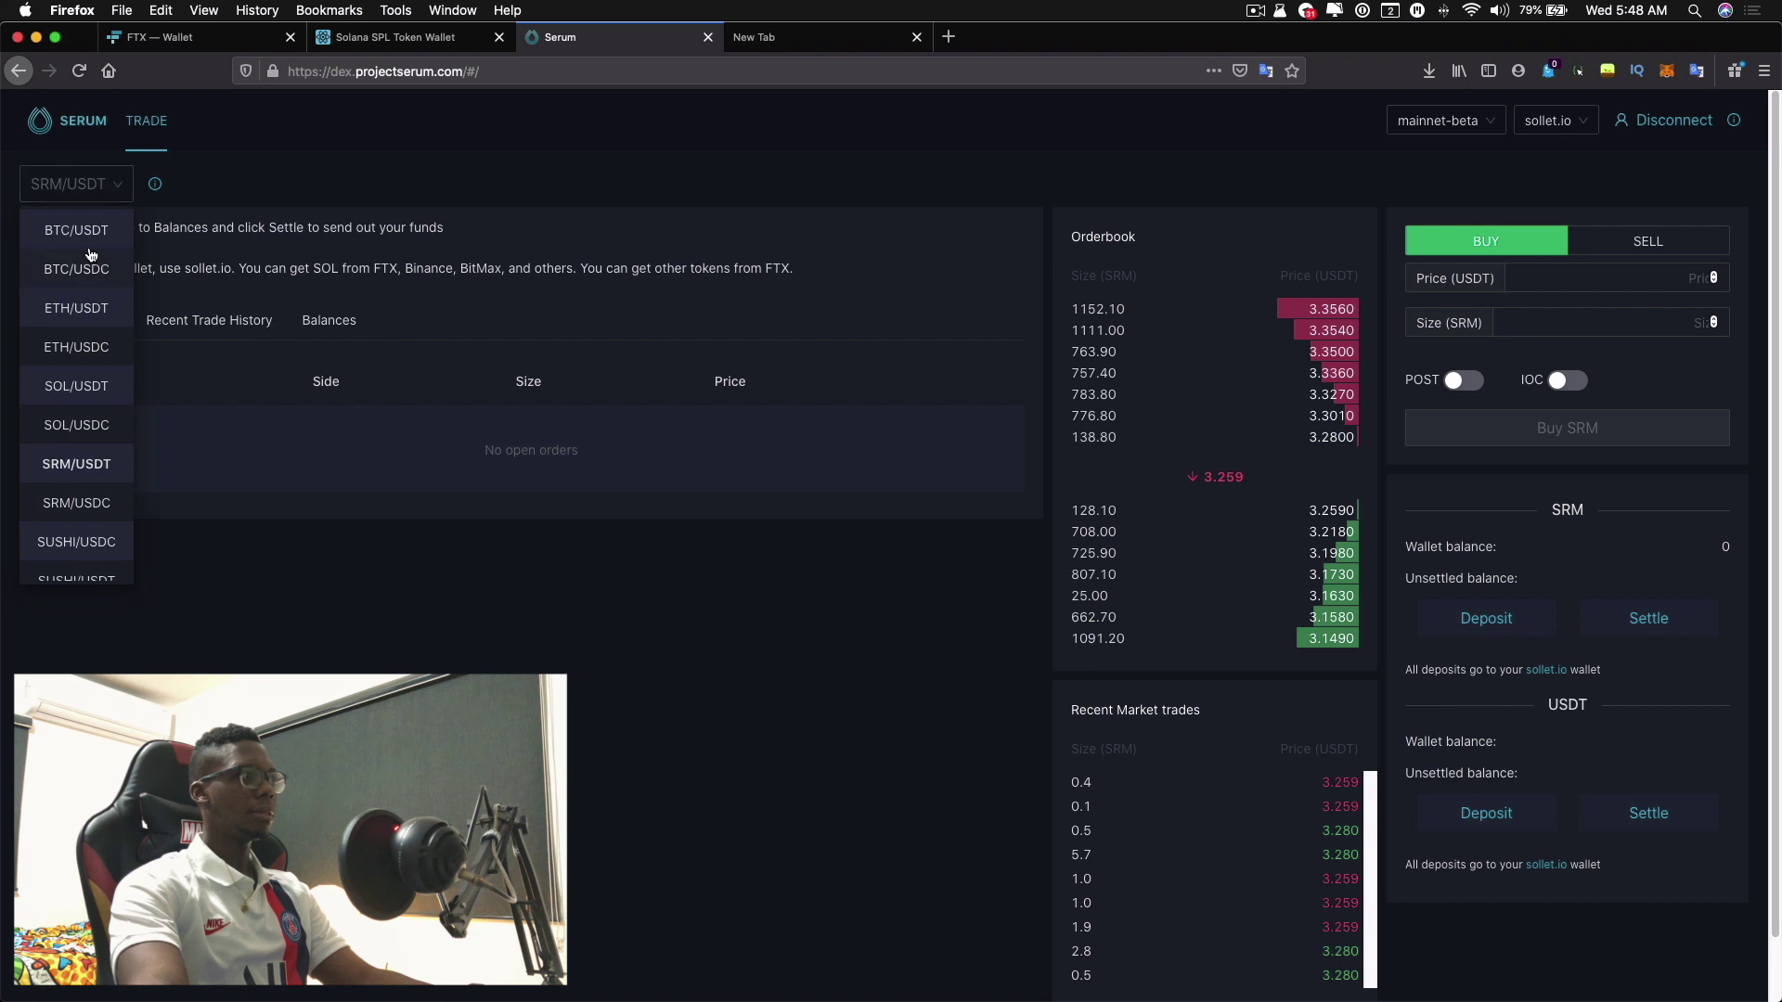
pyautogui.scroll(-4, 74, 372)
pyautogui.scroll(5, 88, 497)
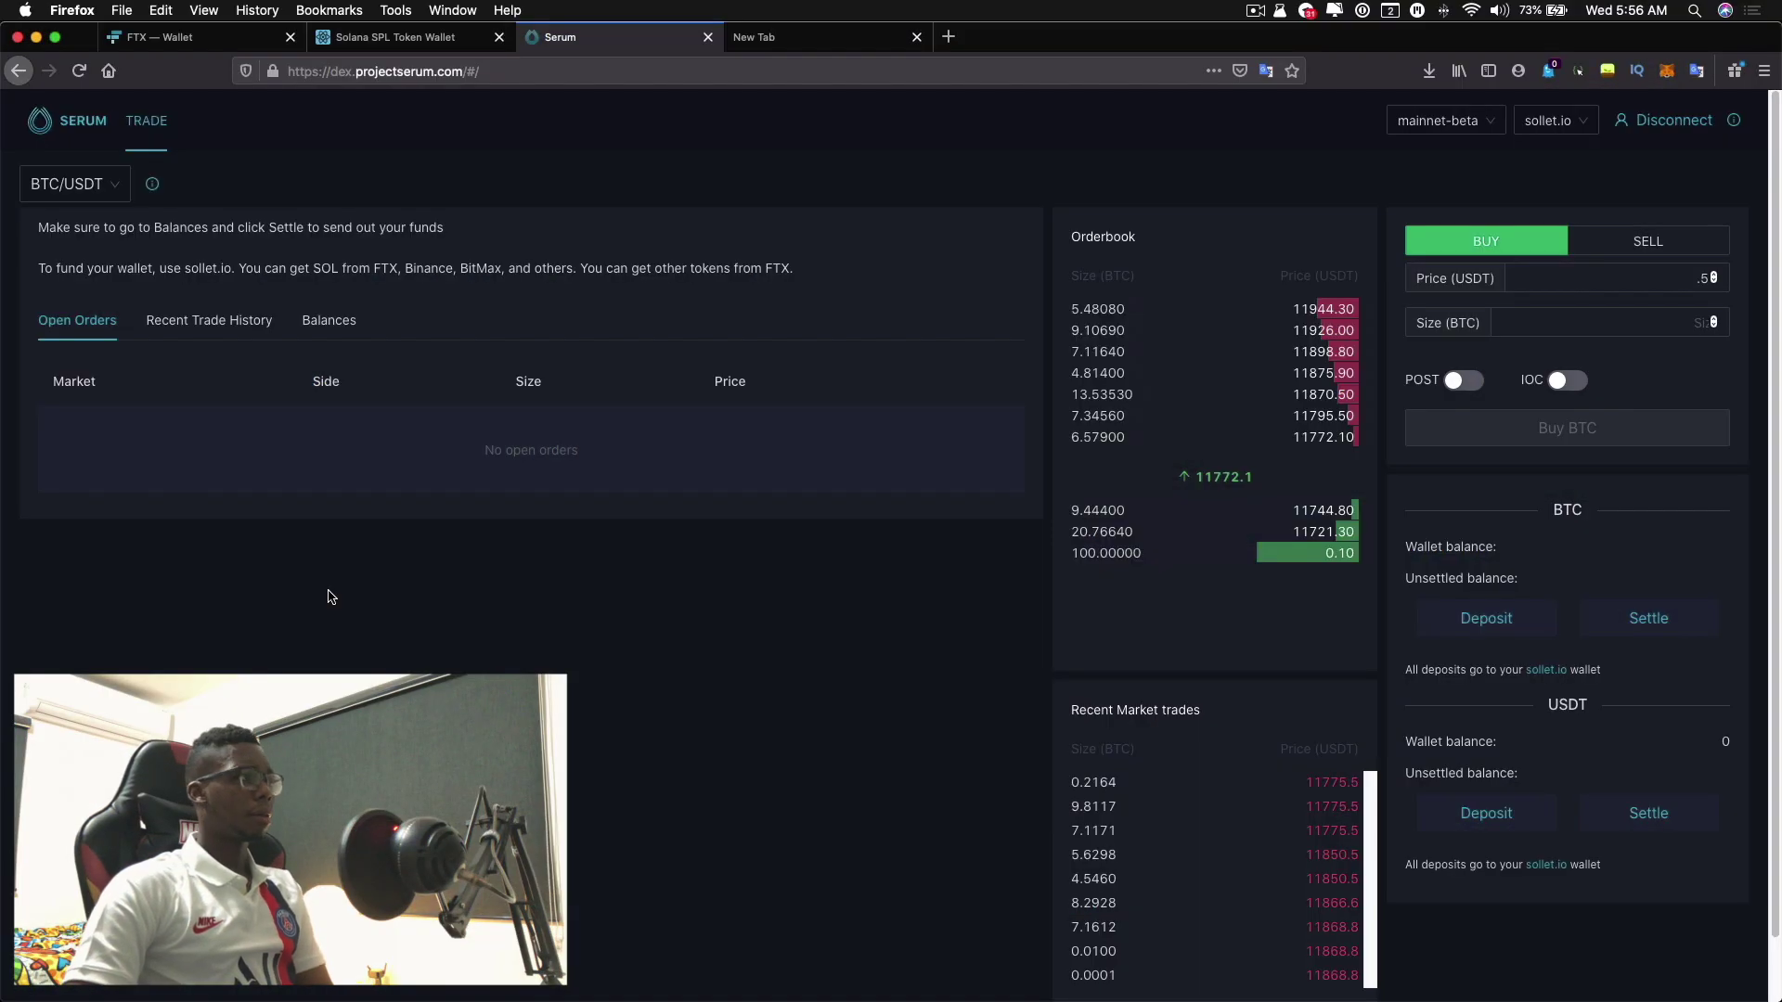
pyautogui.click(88, 197)
pyautogui.scroll(-5, 87, 497)
pyautogui.scroll(6, 83, 464)
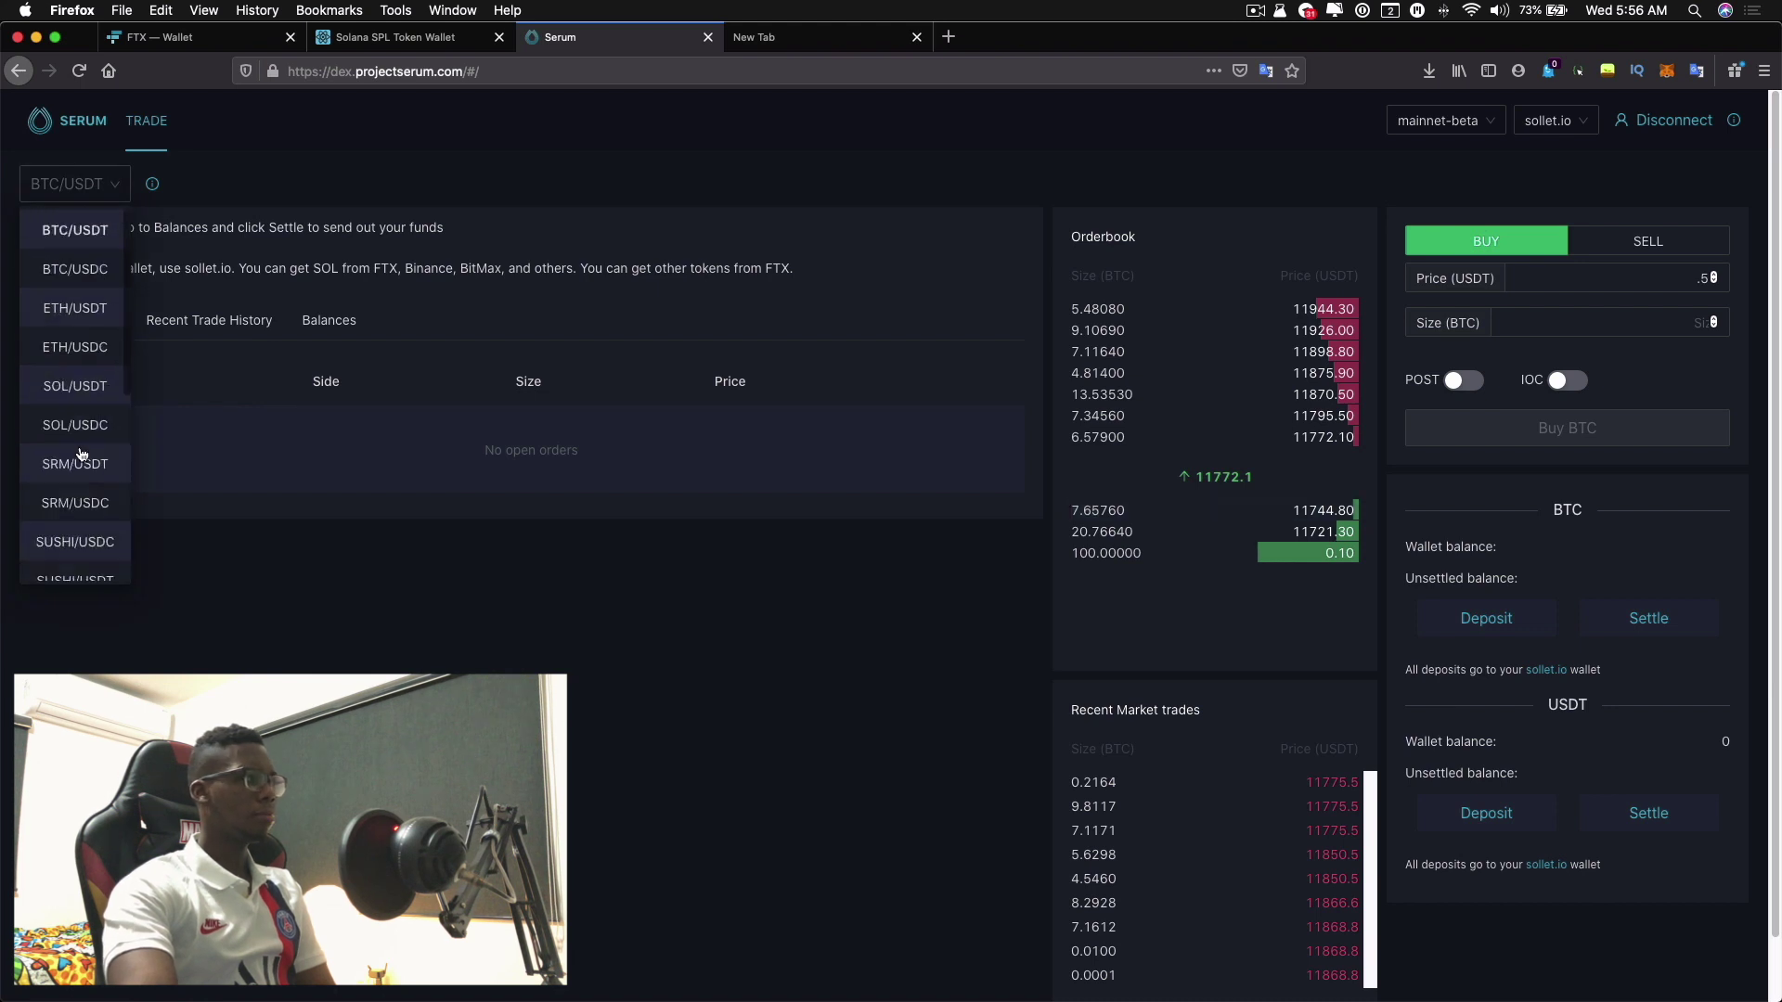